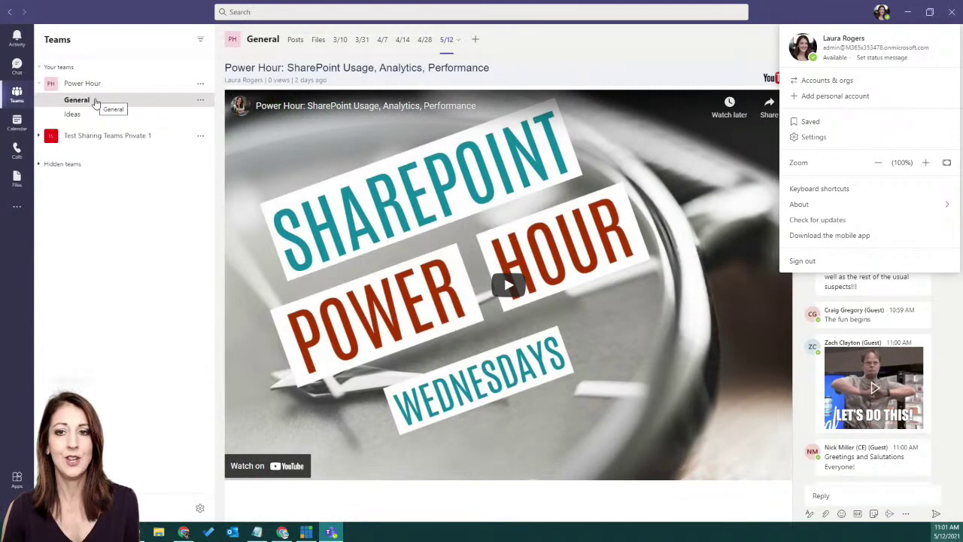
Open the Power Hour team's General channel, show its channel information and jump to the pinned SharePoint usage resources post
{"action": "left_click", "coordinate": [96, 102]}
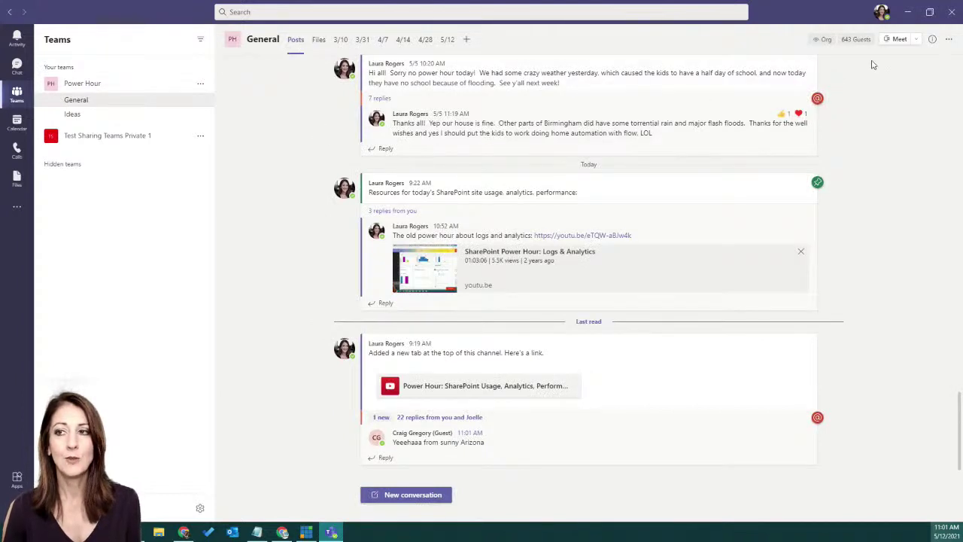
{"action": "left_click", "coordinate": [933, 40]}
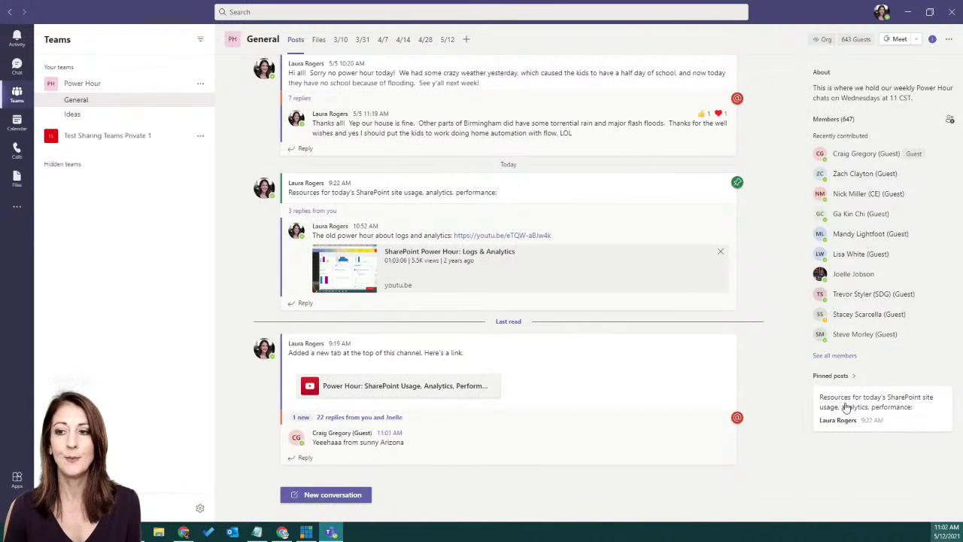
{"action": "left_click", "coordinate": [846, 407]}
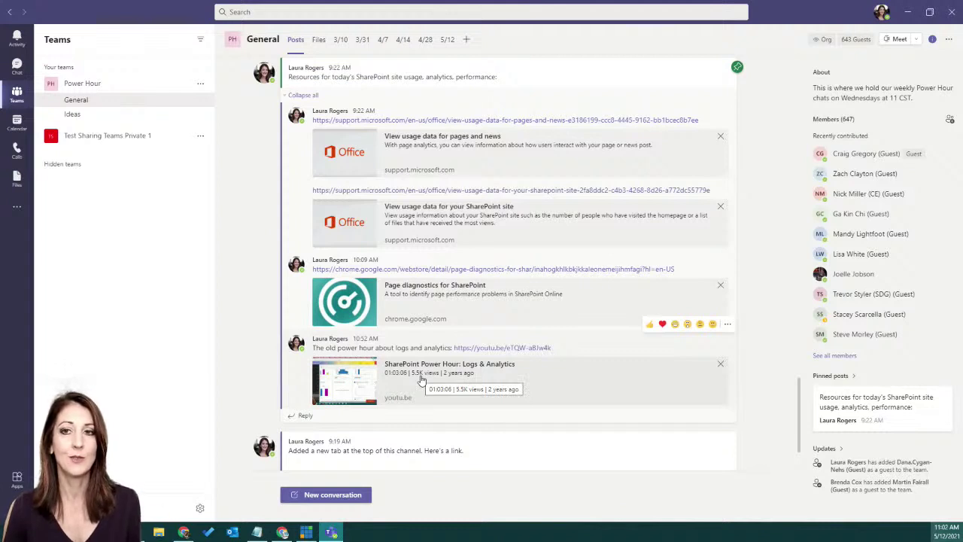
Open the channel's 5/12 video tab, then hide its tab conversation and show it again
{"action": "left_click", "coordinate": [448, 41]}
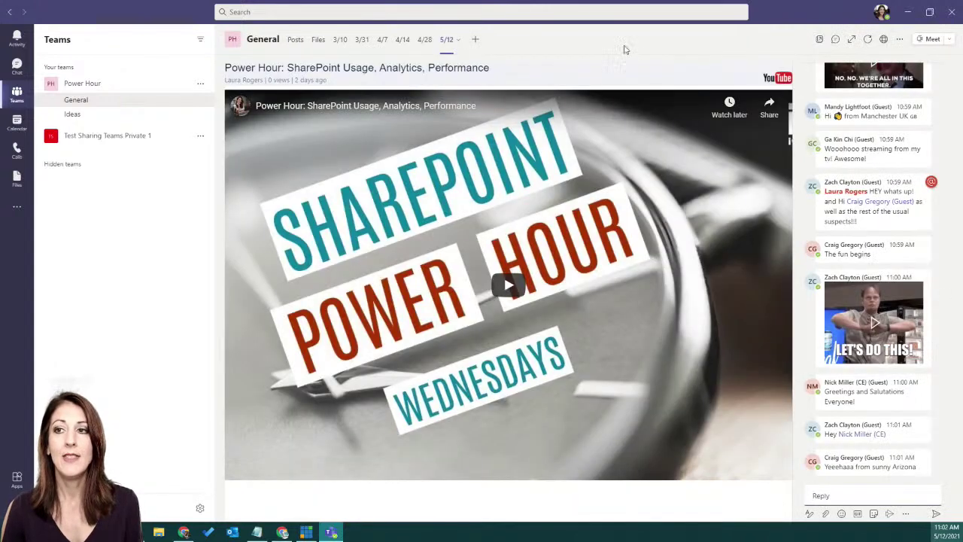
{"action": "left_click", "coordinate": [835, 40]}
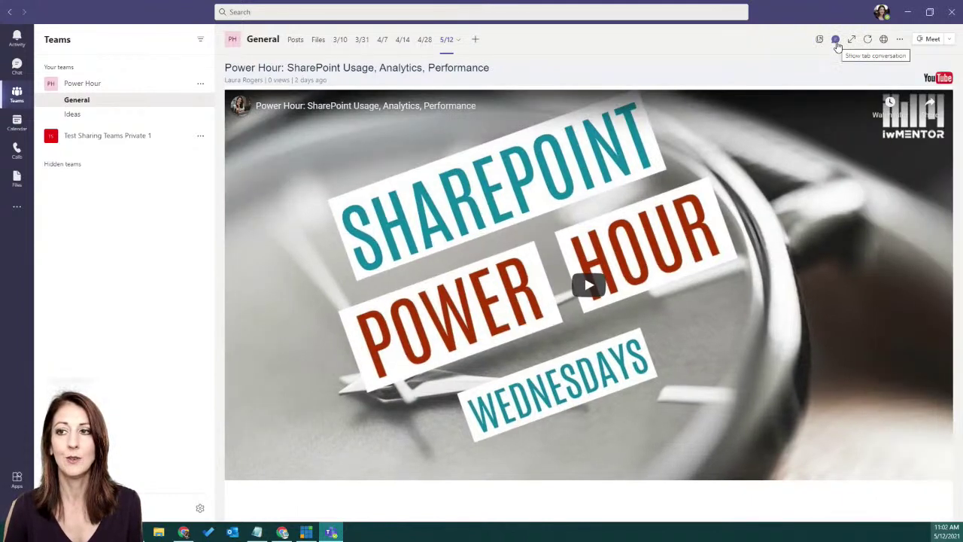
{"action": "left_click", "coordinate": [835, 40]}
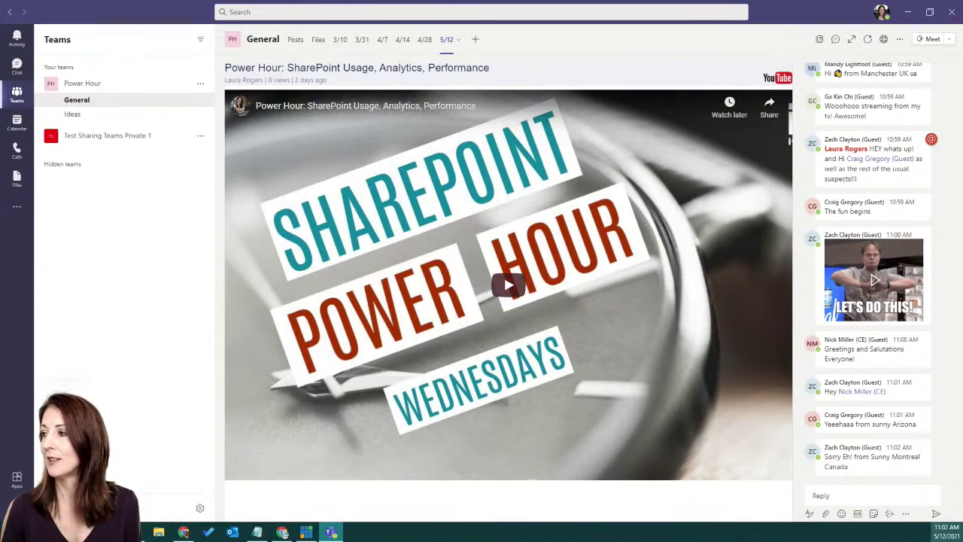
Switch to Chrome and open the IW Mentor Home page's analytics, showing page viewers and page views for the last 90 days
{"action": "left_click", "coordinate": [908, 12]}
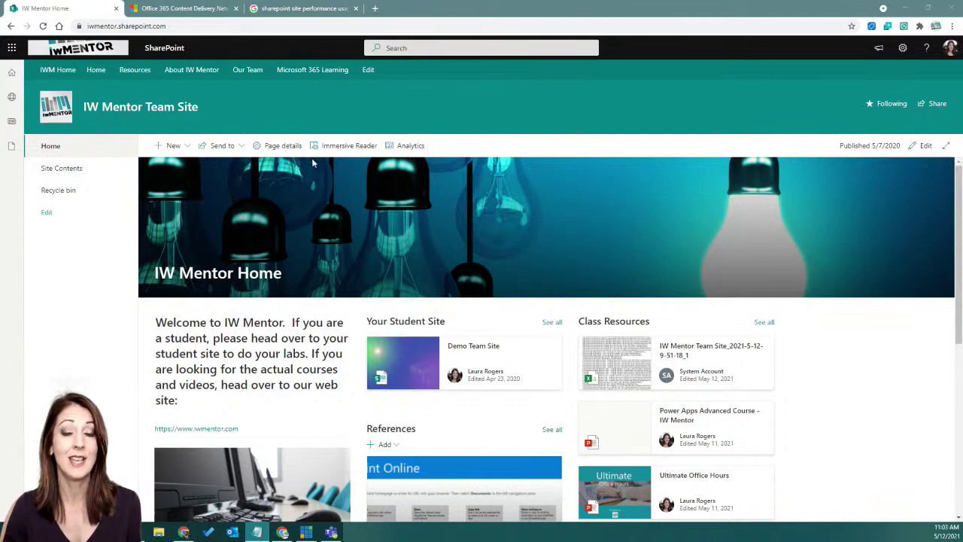
{"action": "left_click", "coordinate": [407, 150]}
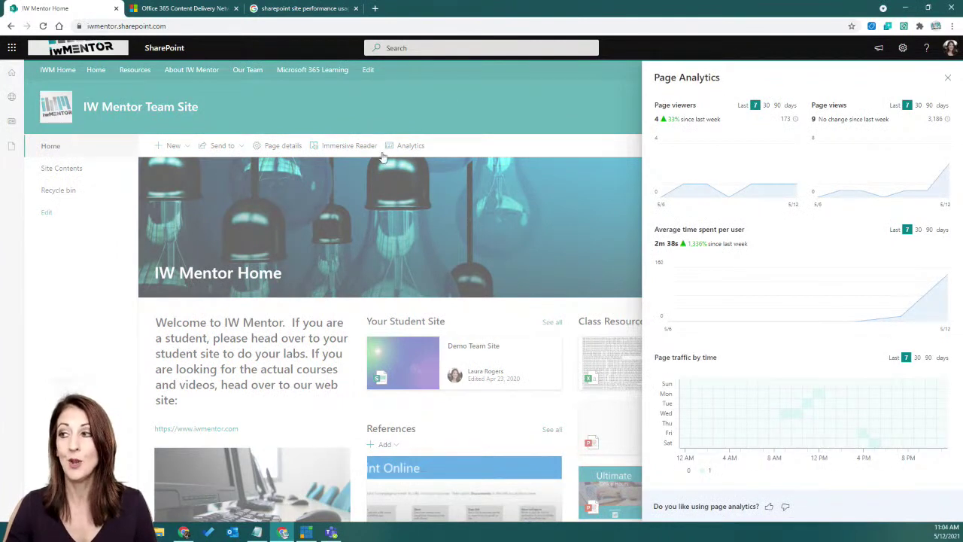
{"action": "mouse_move", "coordinate": [652, 158]}
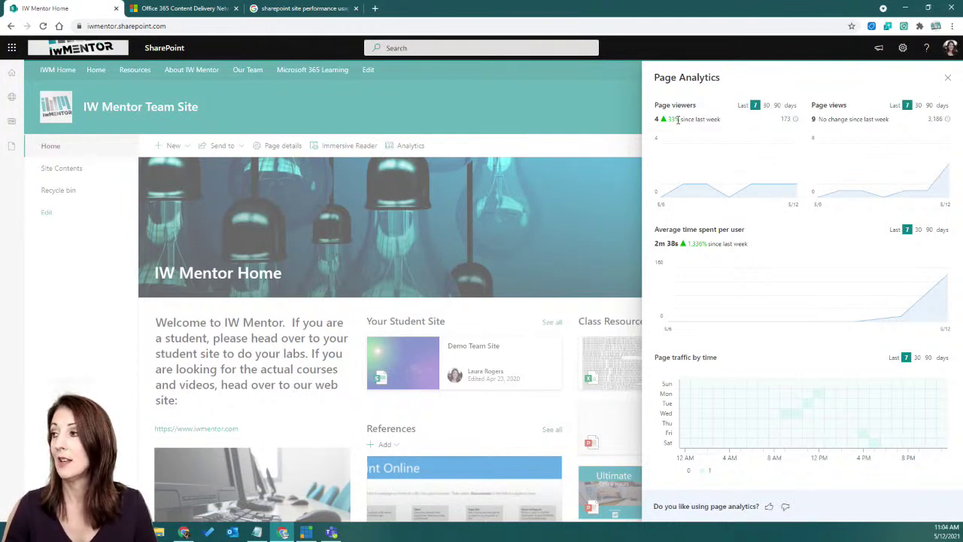
{"action": "left_click", "coordinate": [765, 106]}
{"action": "left_click", "coordinate": [775, 105]}
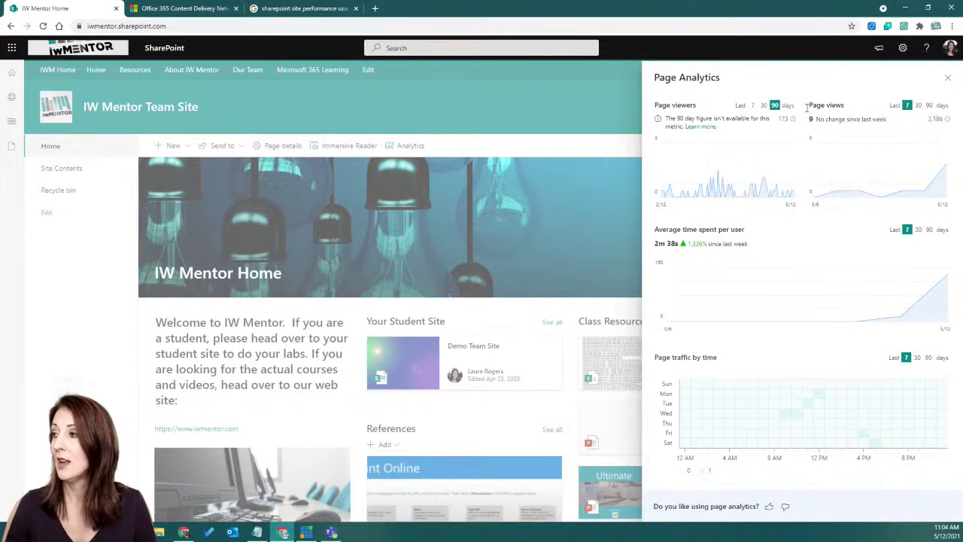
{"action": "left_click", "coordinate": [930, 106]}
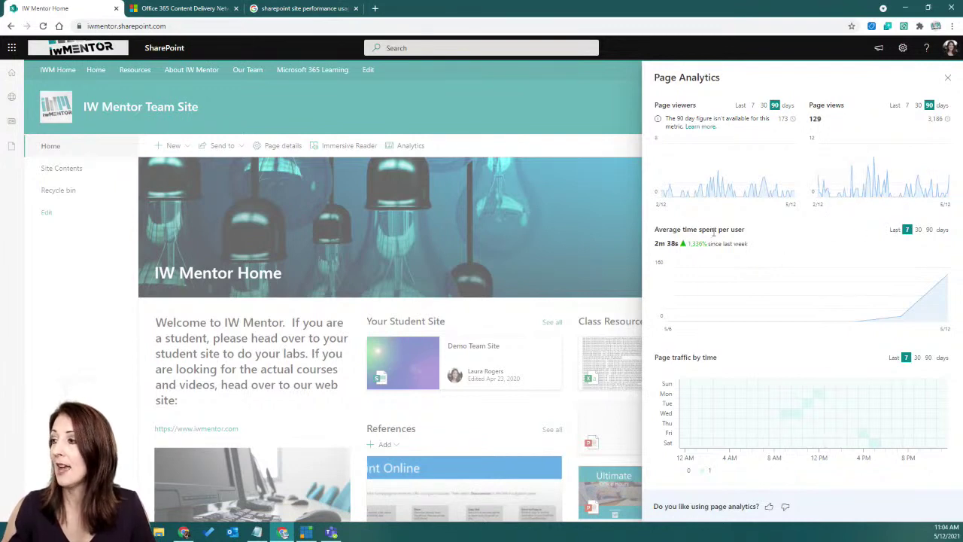
View the average time spent per user over 90 days, then over the last 30 days
{"action": "left_click", "coordinate": [931, 230]}
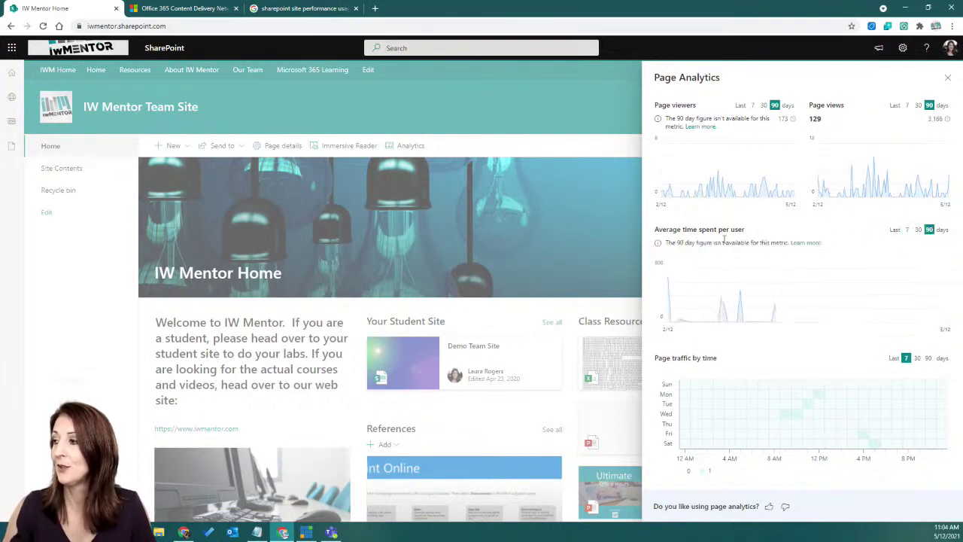
{"action": "left_click", "coordinate": [918, 230]}
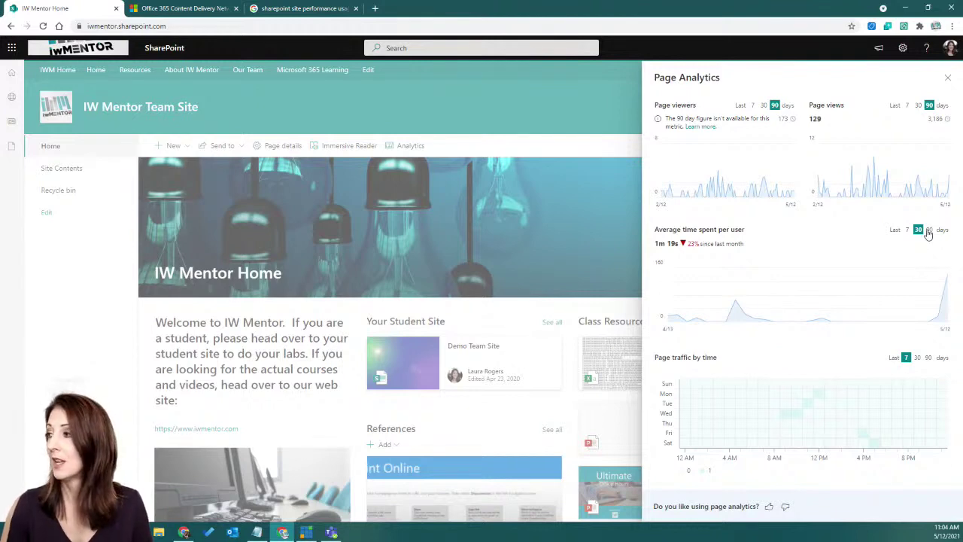
{"action": "mouse_move", "coordinate": [734, 312]}
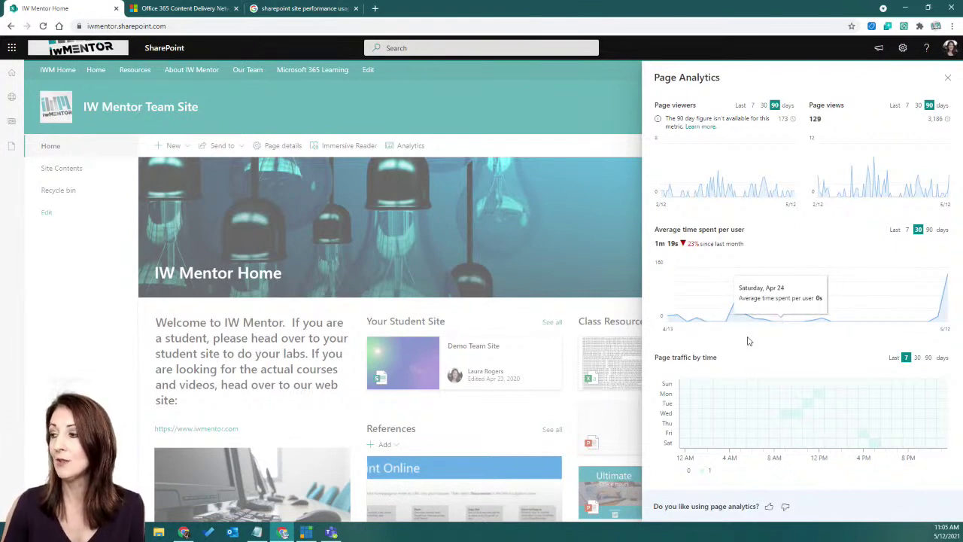
Compare page traffic by time over the last 30 and 90 days, then close the page analytics
{"action": "left_click", "coordinate": [918, 357]}
{"action": "left_click", "coordinate": [926, 358]}
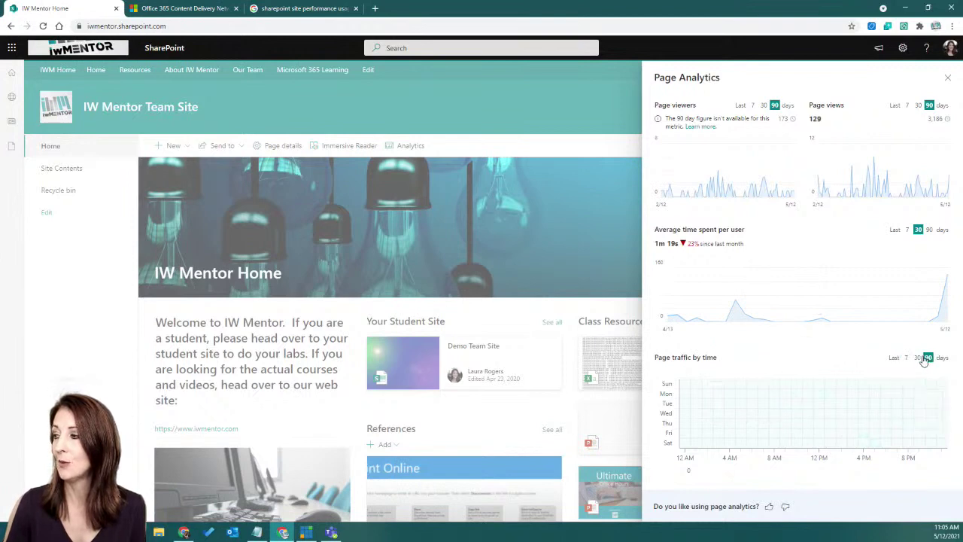
{"action": "left_click", "coordinate": [917, 357]}
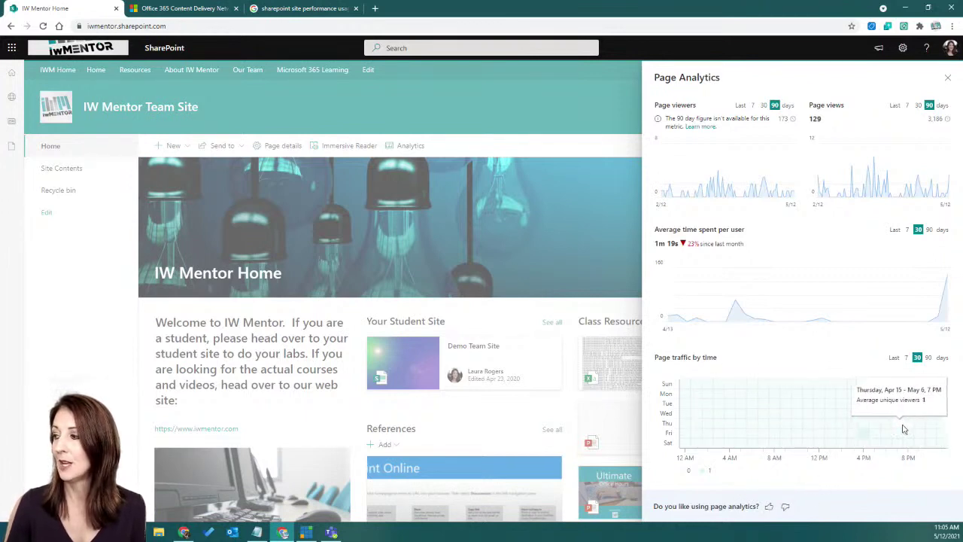
{"action": "left_click", "coordinate": [929, 357]}
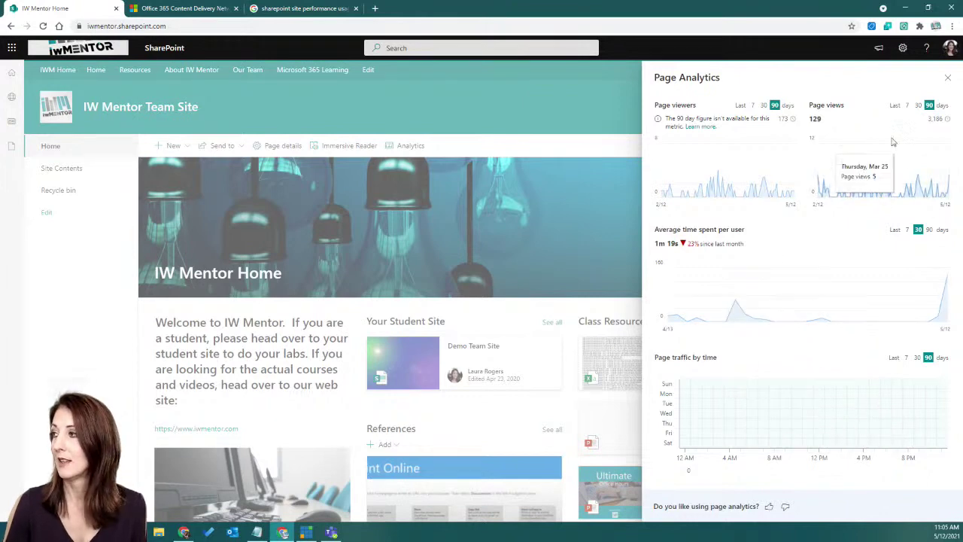
{"action": "mouse_move", "coordinate": [951, 118]}
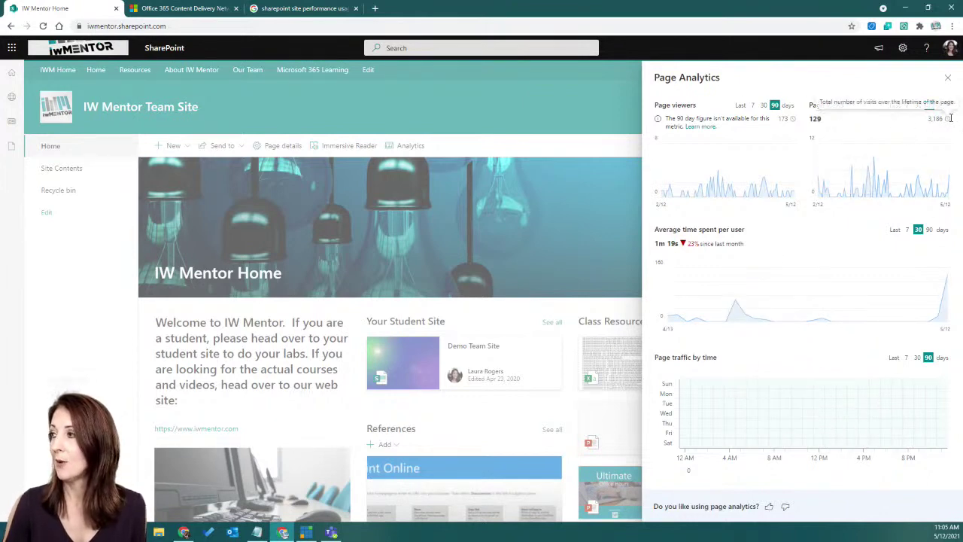
{"action": "left_click", "coordinate": [948, 78]}
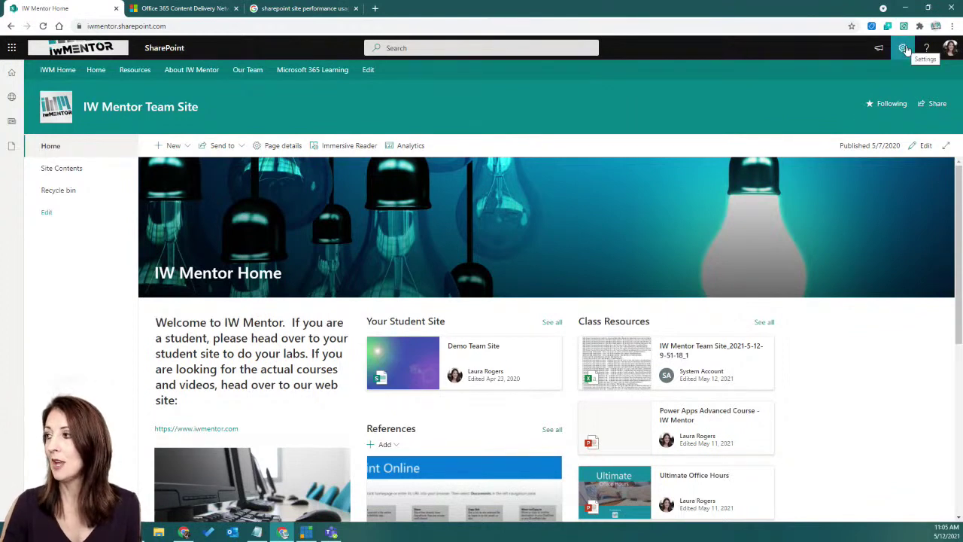
Open the team site's usage analytics from its site contents and switch from hub data to site usage data
{"action": "left_click", "coordinate": [68, 170]}
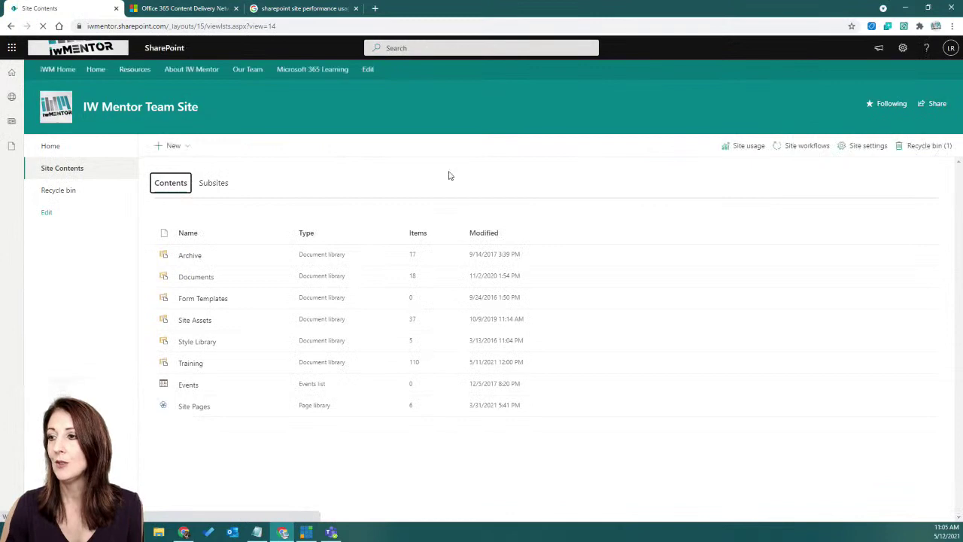
{"action": "left_click", "coordinate": [747, 147]}
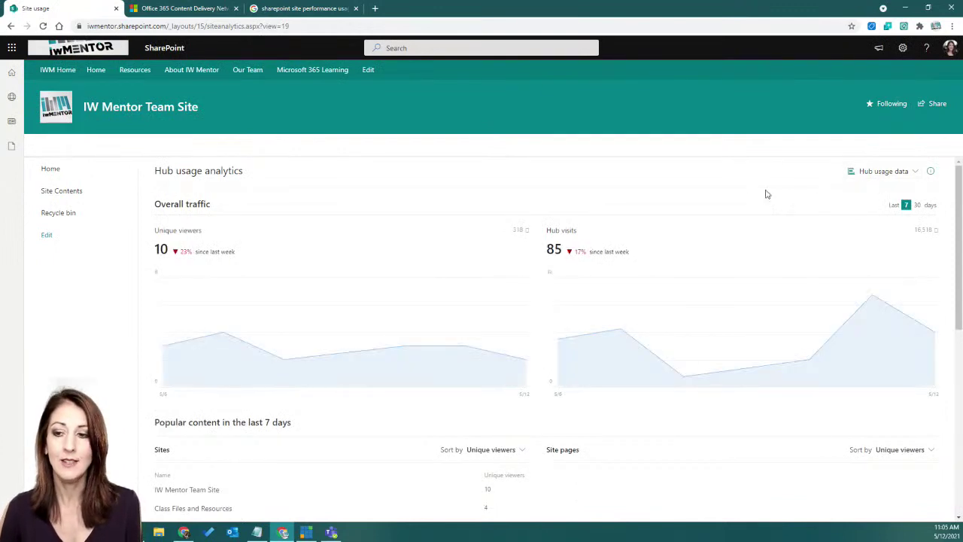
{"action": "left_click", "coordinate": [881, 173]}
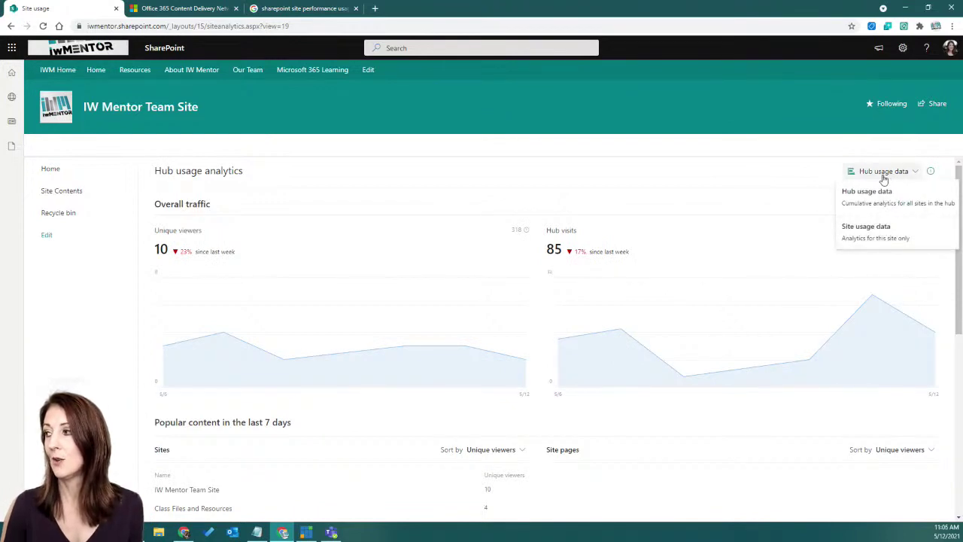
{"action": "left_click", "coordinate": [876, 240]}
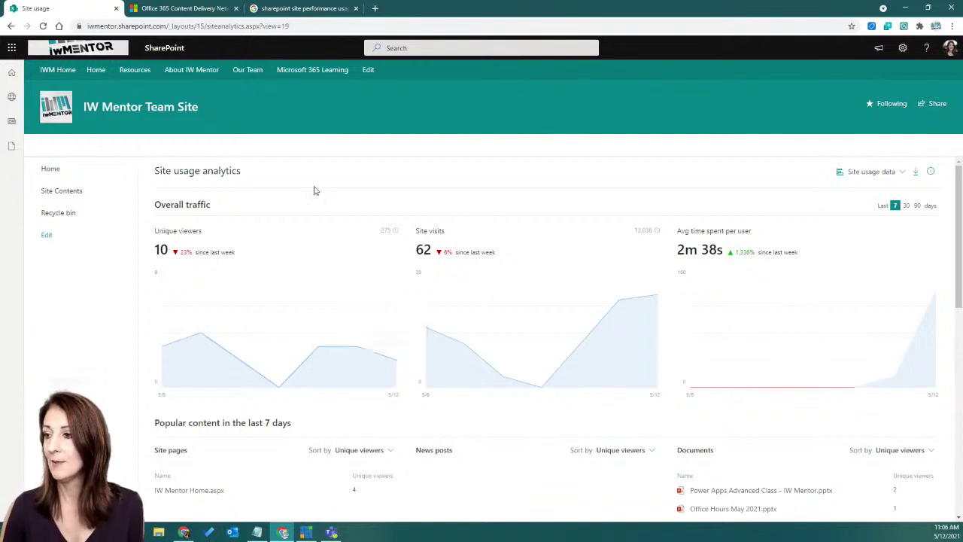
View the site's overall traffic for the last 30 days, then for the last 90 days
{"action": "scroll", "coordinate": [253, 195], "scroll_direction": "down", "scroll_amount": 1}
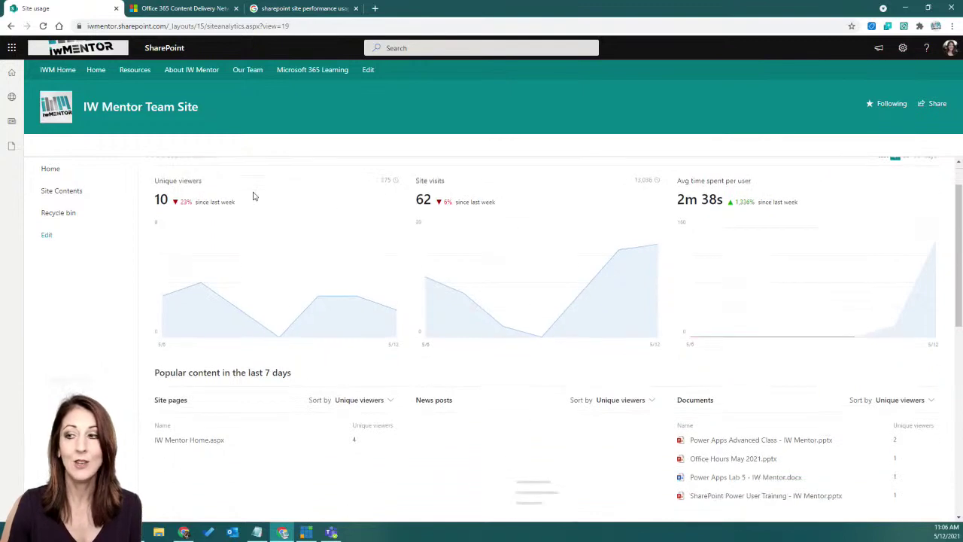
{"action": "scroll", "coordinate": [252, 198], "scroll_direction": "up", "scroll_amount": 1}
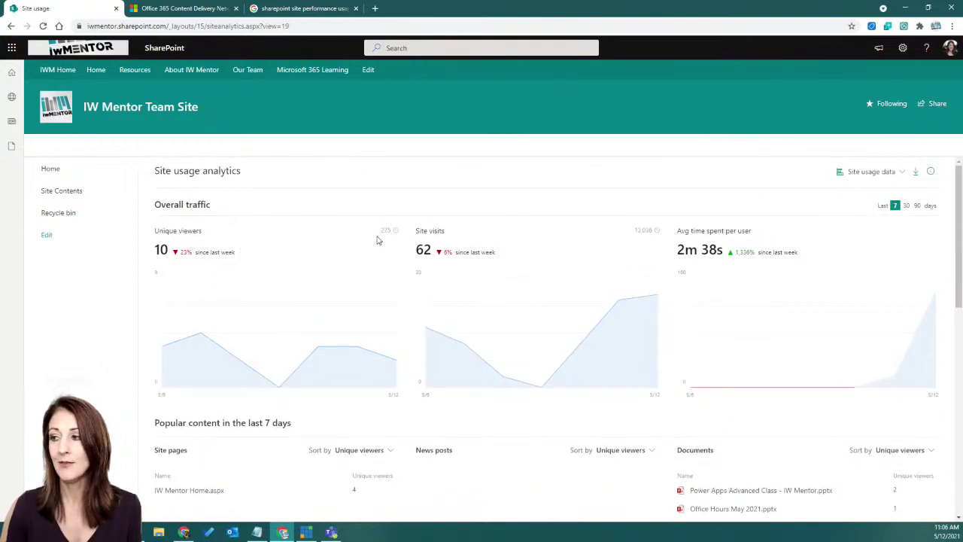
{"action": "left_click", "coordinate": [907, 206]}
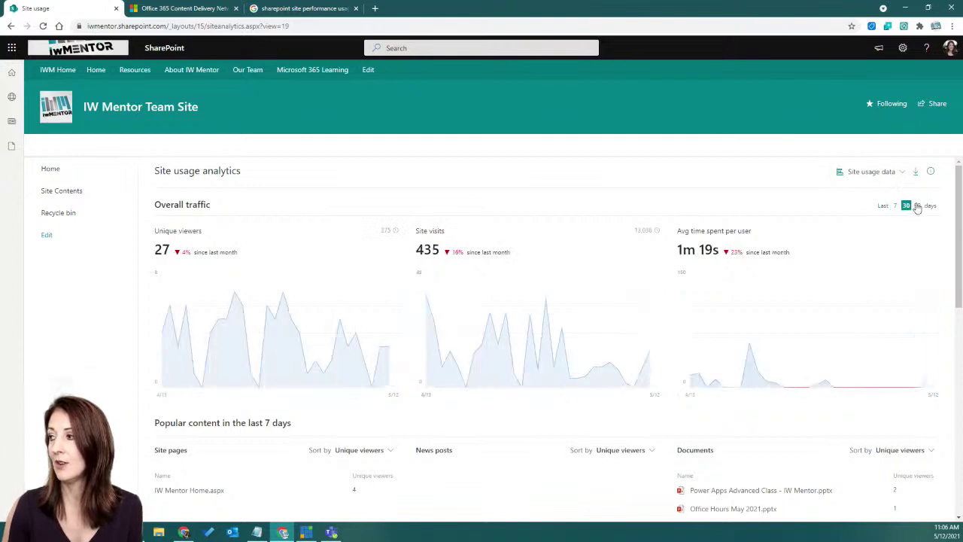
{"action": "left_click", "coordinate": [917, 207]}
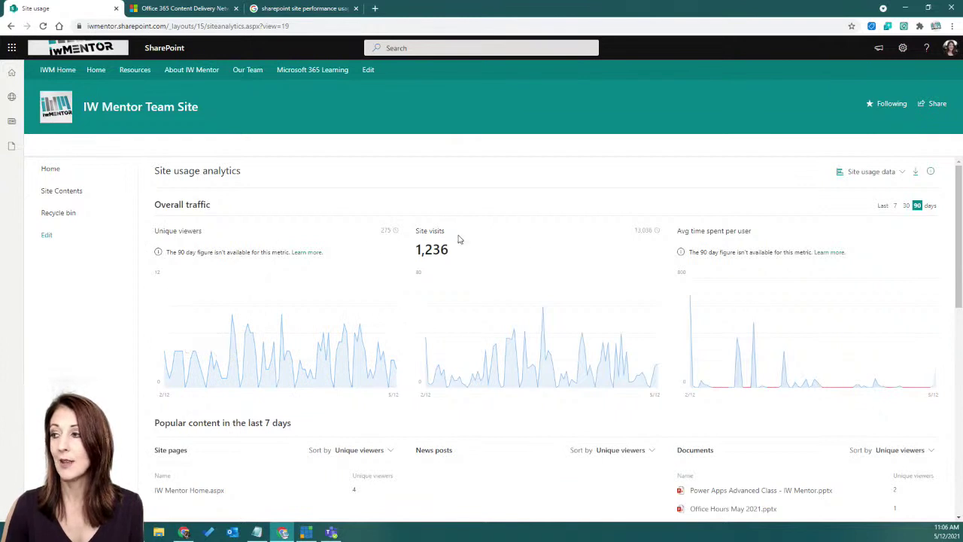
{"action": "mouse_move", "coordinate": [657, 234]}
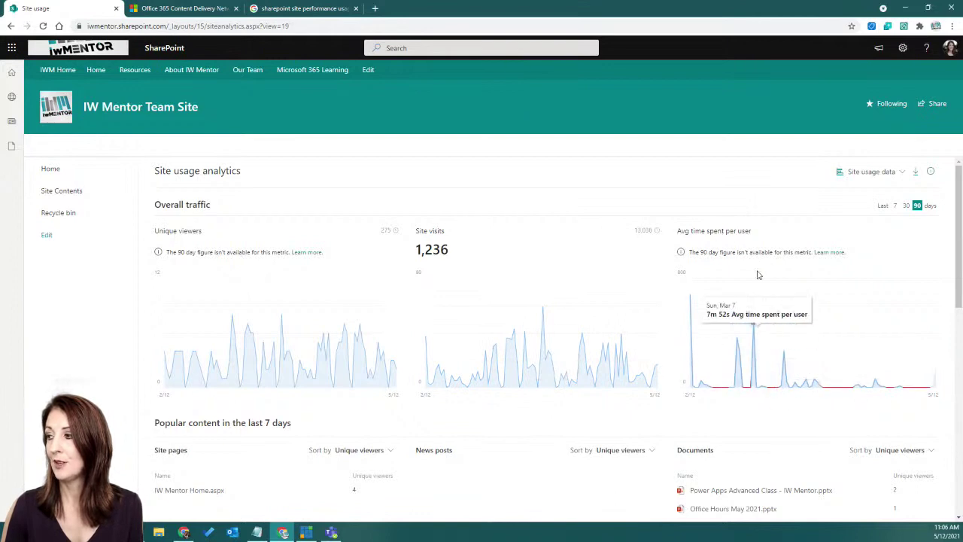
Examine the site's popular content for the last 7 days and the usage insights by device and time
{"action": "scroll", "coordinate": [741, 261], "scroll_direction": "down", "scroll_amount": 1}
{"action": "scroll", "coordinate": [741, 261], "scroll_direction": "down", "scroll_amount": 3}
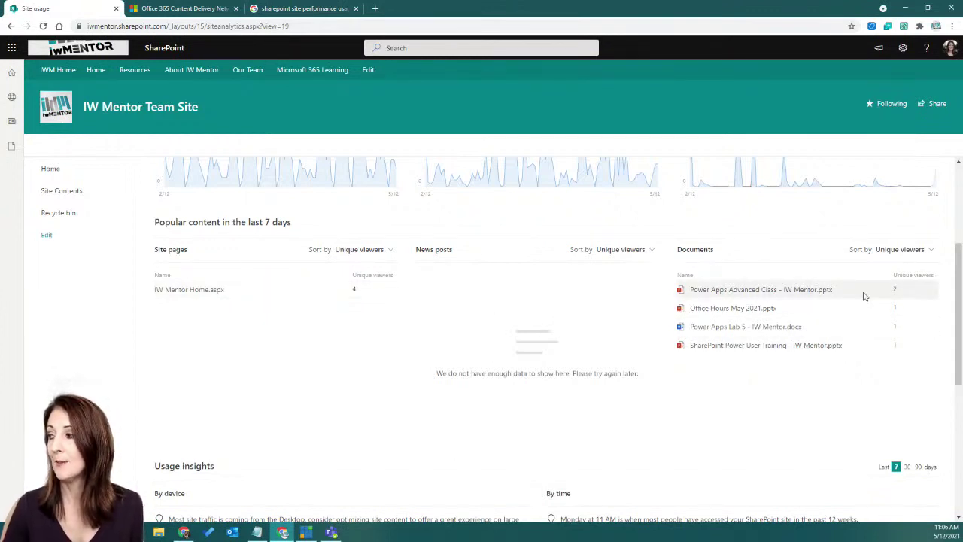
{"action": "scroll", "coordinate": [865, 310], "scroll_direction": "down", "scroll_amount": 3}
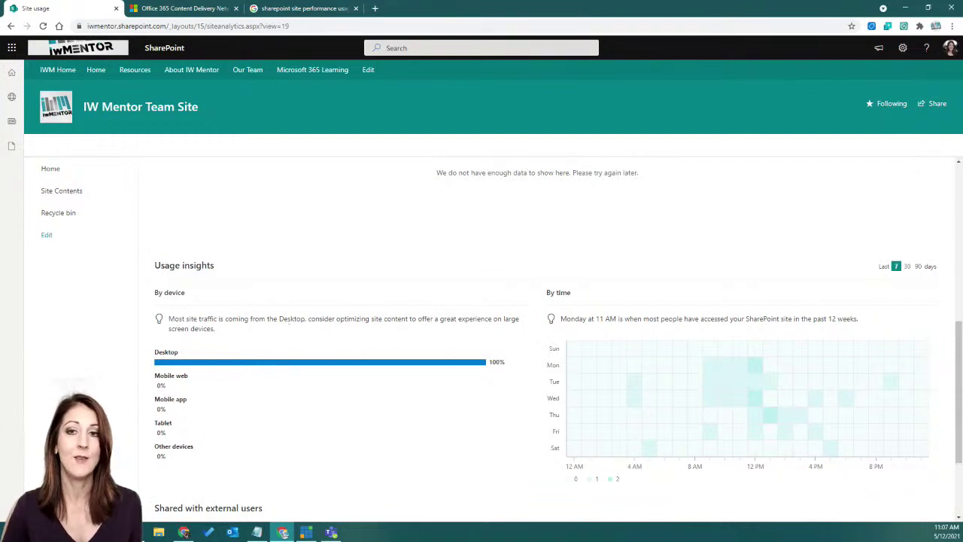
{"action": "mouse_move", "coordinate": [166, 367]}
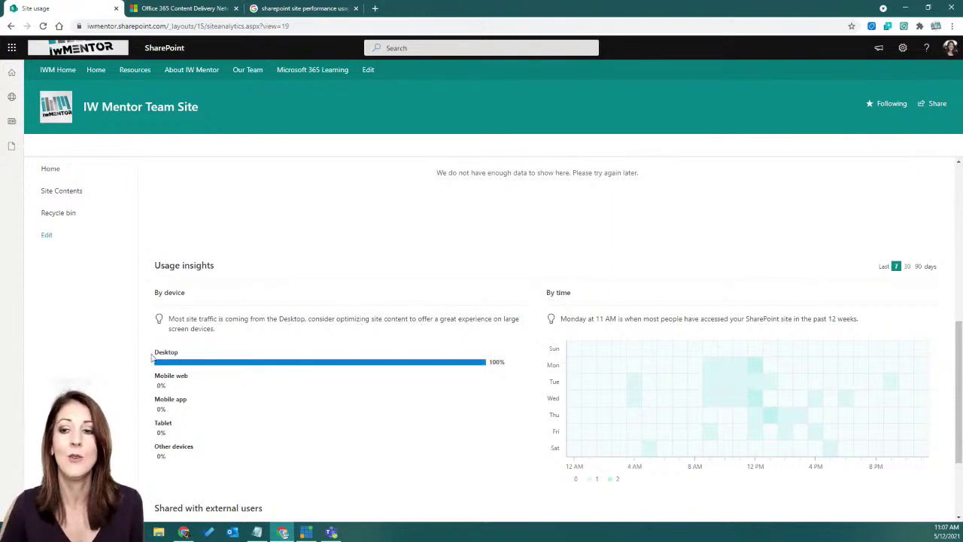
{"action": "key", "text": "alt+Tab"}
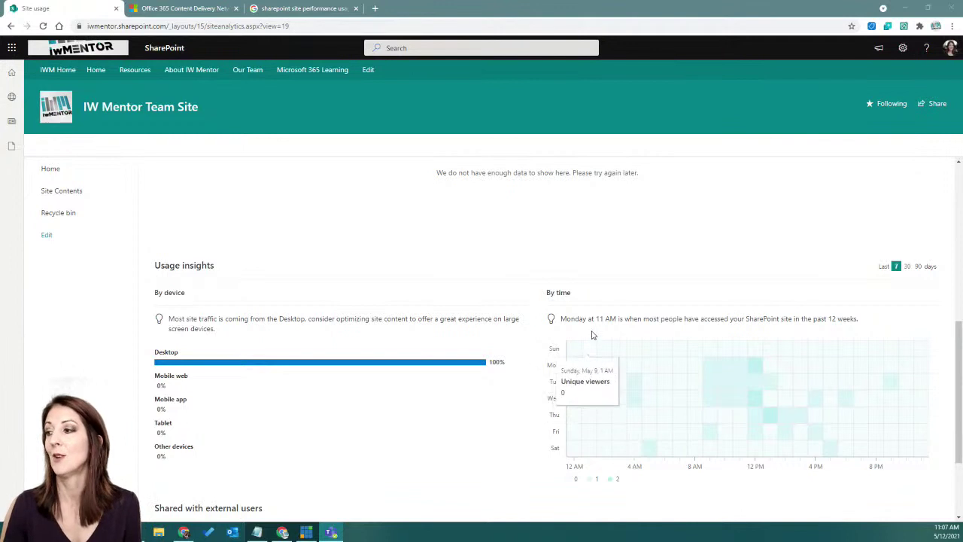
Open the permissions of the SharePoint Power User Training presentation in the list of files shared with external users
{"action": "scroll", "coordinate": [576, 414], "scroll_direction": "down", "scroll_amount": 2}
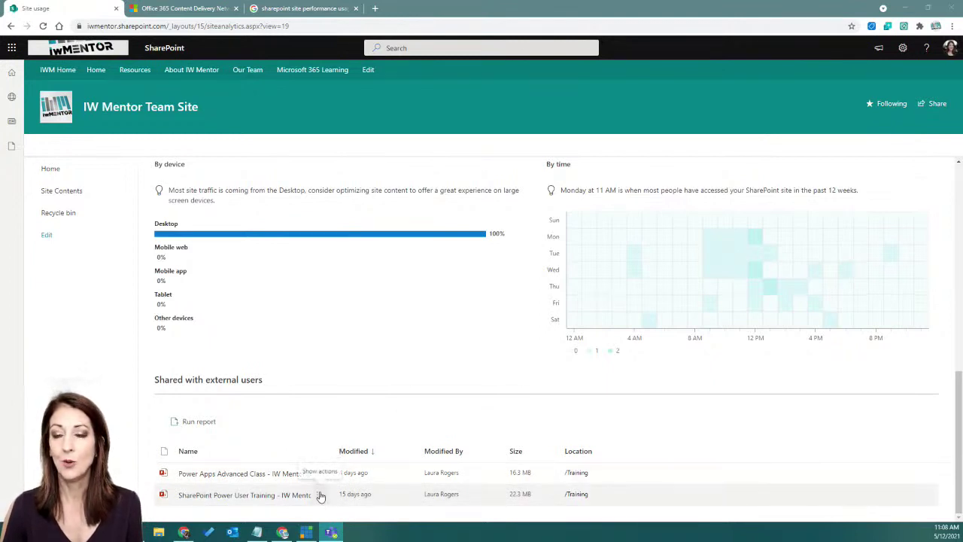
{"action": "left_click", "coordinate": [319, 495]}
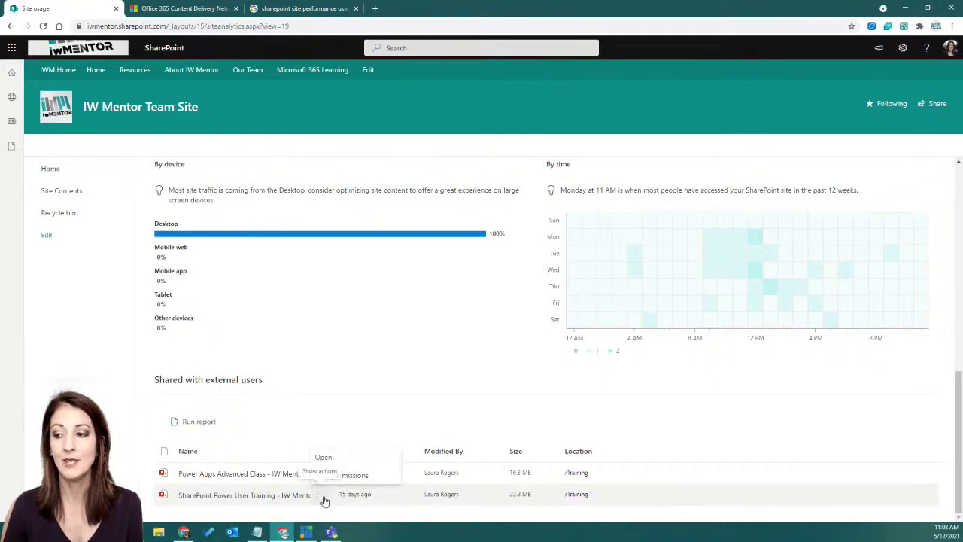
{"action": "left_click", "coordinate": [332, 476]}
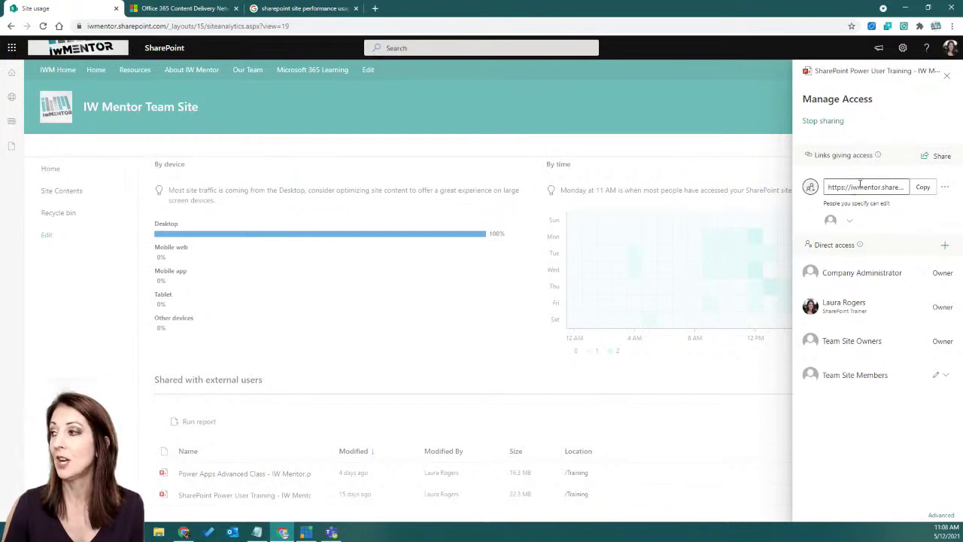
Examine who the presentation's sharing link works for and its edit or view options, and close the access details
{"action": "left_click", "coordinate": [851, 224]}
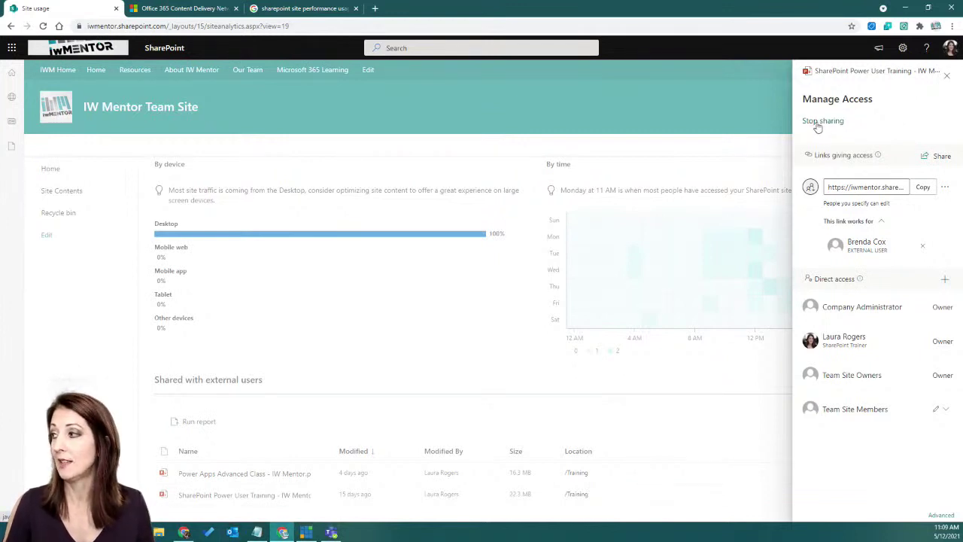
{"action": "left_click", "coordinate": [945, 188]}
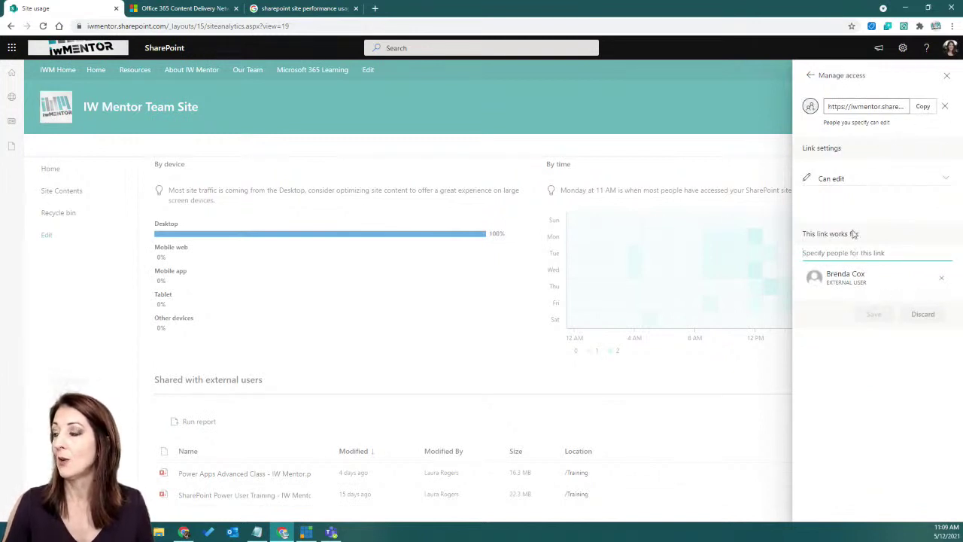
{"action": "left_click", "coordinate": [942, 180]}
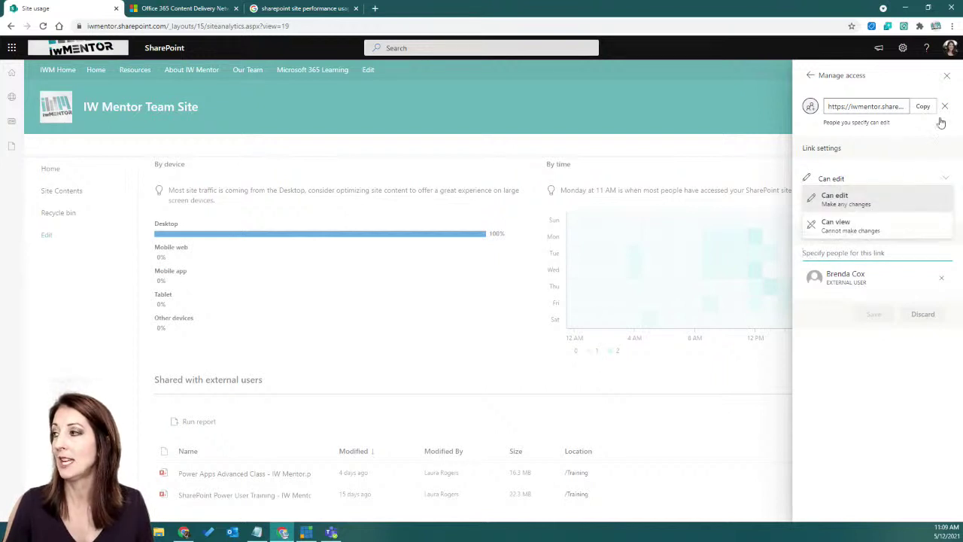
{"action": "left_click", "coordinate": [812, 75]}
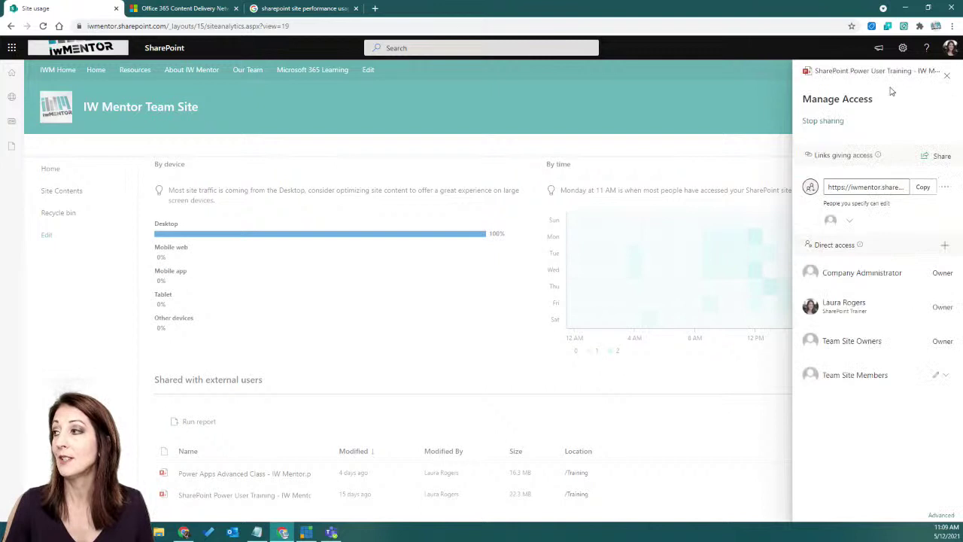
{"action": "left_click", "coordinate": [945, 78]}
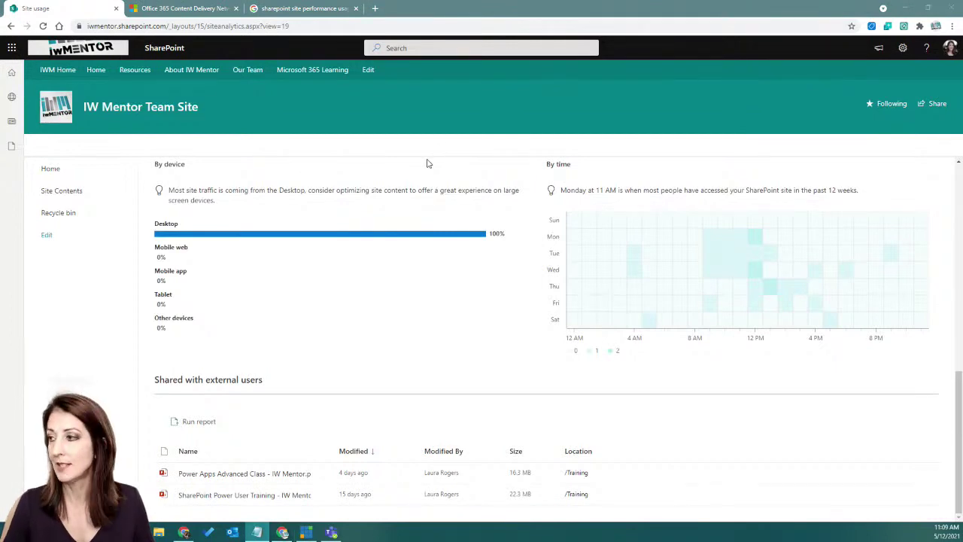
{"action": "scroll", "coordinate": [823, 228], "scroll_direction": "up", "scroll_amount": 10}
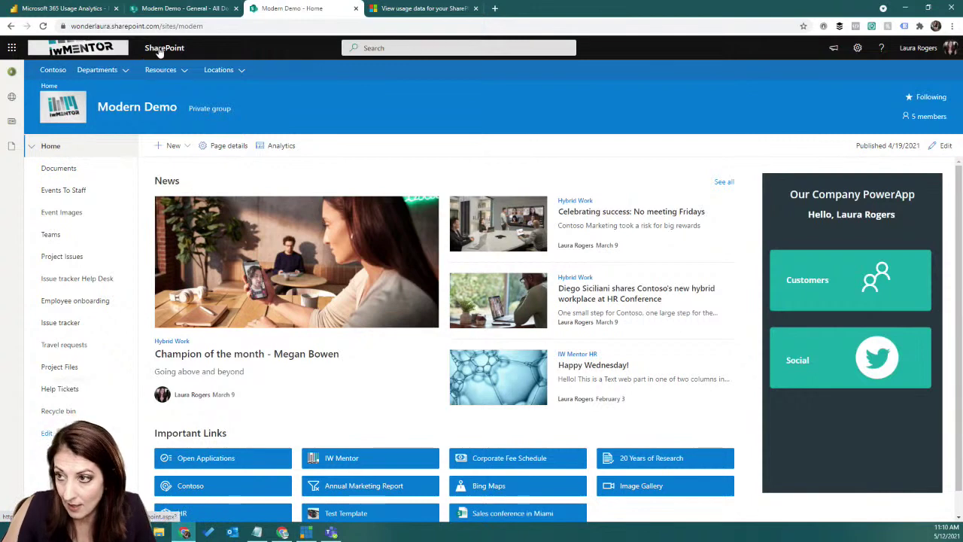
Open the Modern Demo site's usage analytics from its site contents
{"action": "left_click", "coordinate": [857, 48]}
{"action": "left_click", "coordinate": [832, 141]}
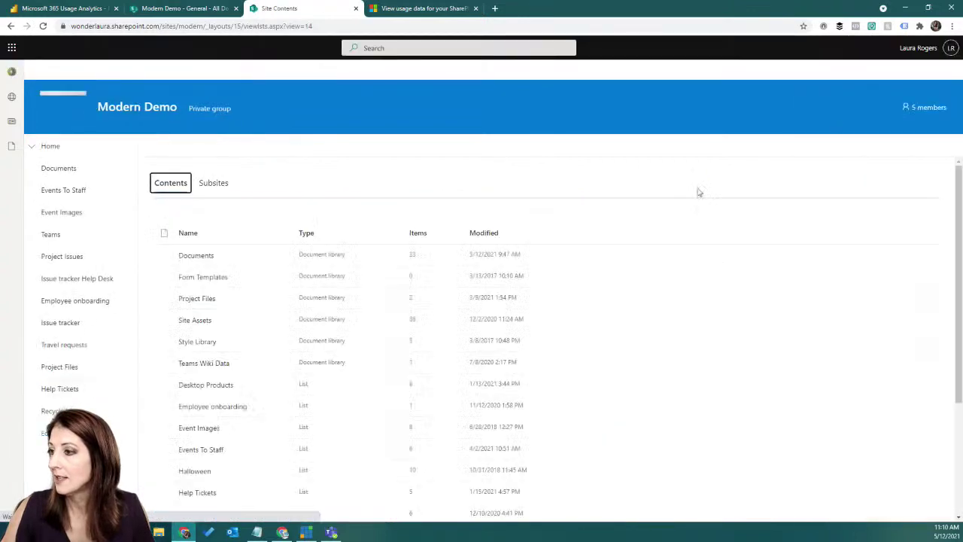
{"action": "left_click", "coordinate": [745, 148]}
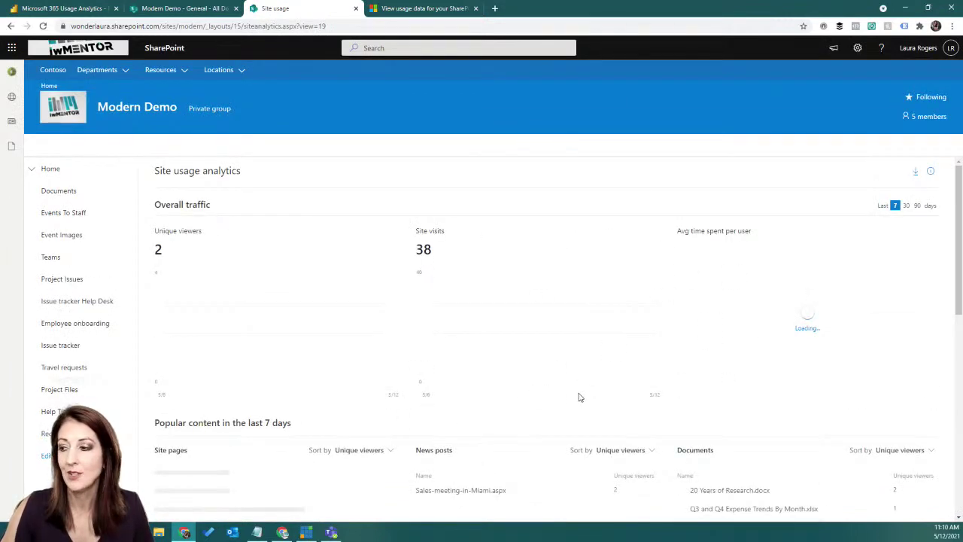
View the Modern Demo site's popular content, its overall traffic for the last 90 days and its usage insights
{"action": "scroll", "coordinate": [667, 371], "scroll_direction": "down", "scroll_amount": 2}
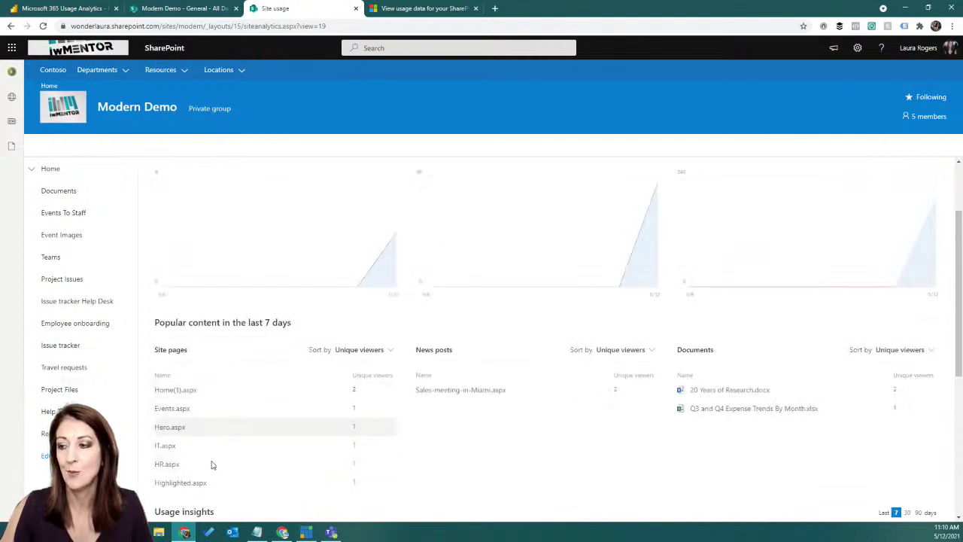
{"action": "scroll", "coordinate": [538, 429], "scroll_direction": "up", "scroll_amount": 2}
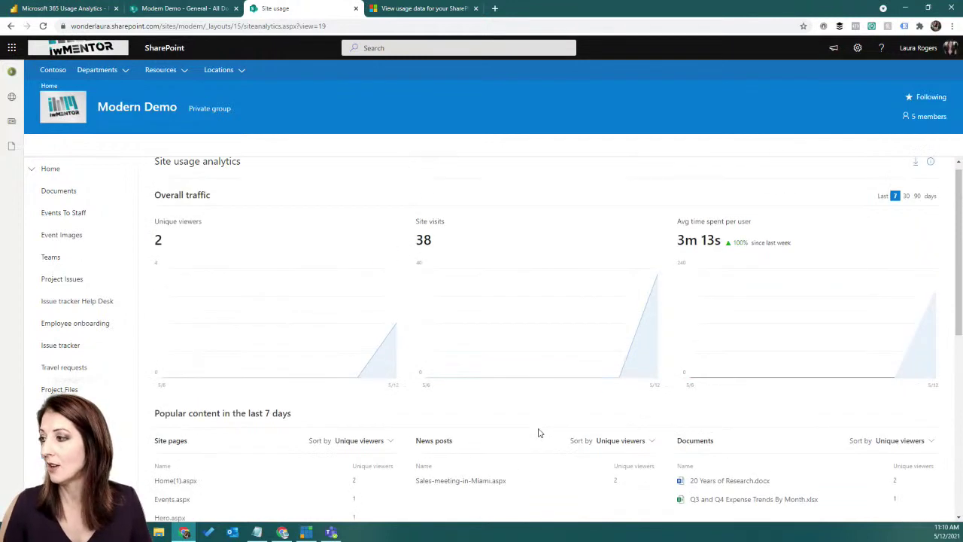
{"action": "left_click", "coordinate": [917, 206]}
{"action": "scroll", "coordinate": [703, 219], "scroll_direction": "down", "scroll_amount": 8}
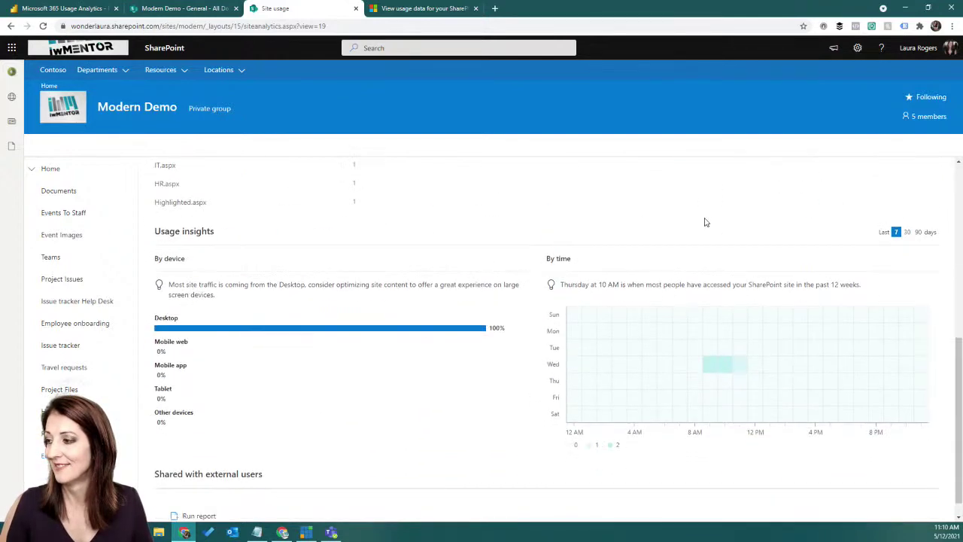
{"action": "scroll", "coordinate": [424, 358], "scroll_direction": "up", "scroll_amount": 8}
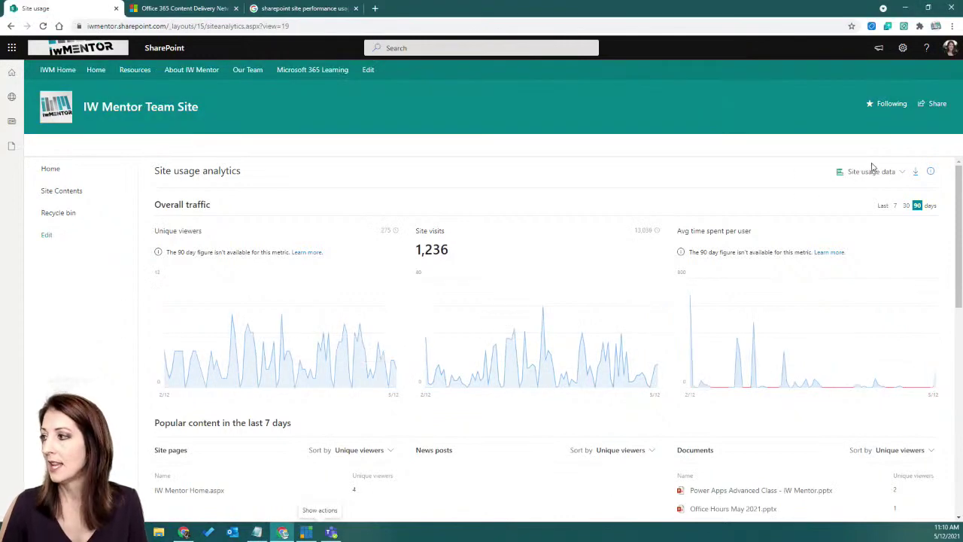
Switch the IW Mentor Team Site's analytics from site usage data to hub usage data
{"action": "left_click", "coordinate": [872, 172]}
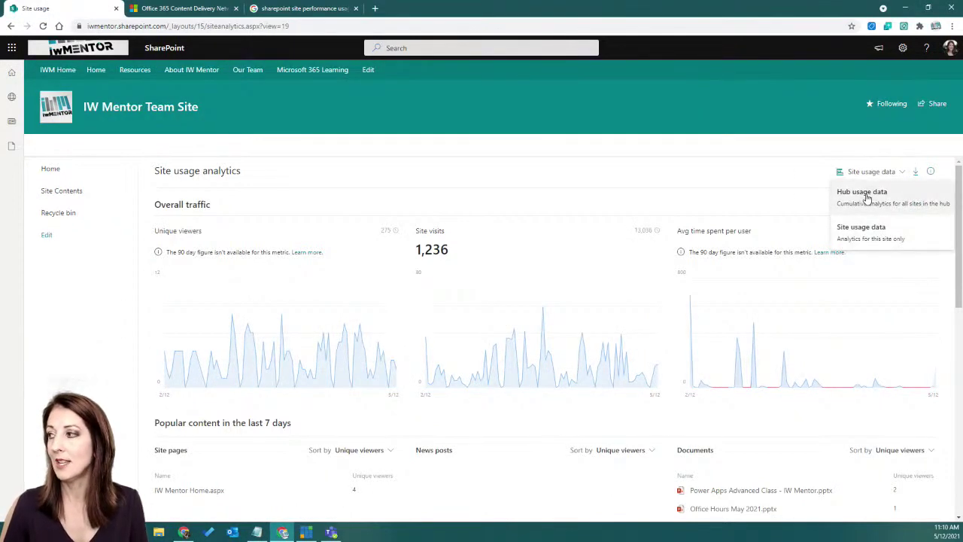
{"action": "left_click", "coordinate": [866, 196]}
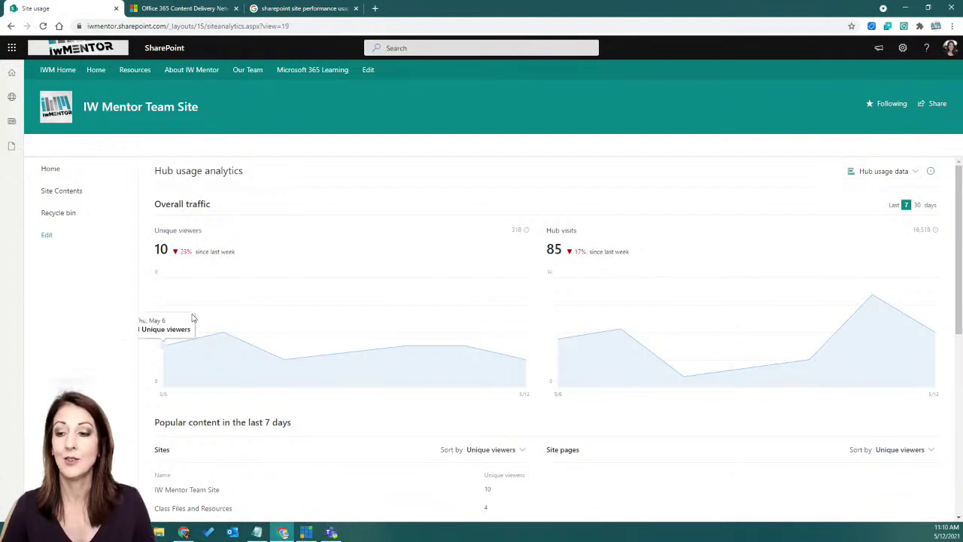
{"action": "key", "text": "alt+Tab"}
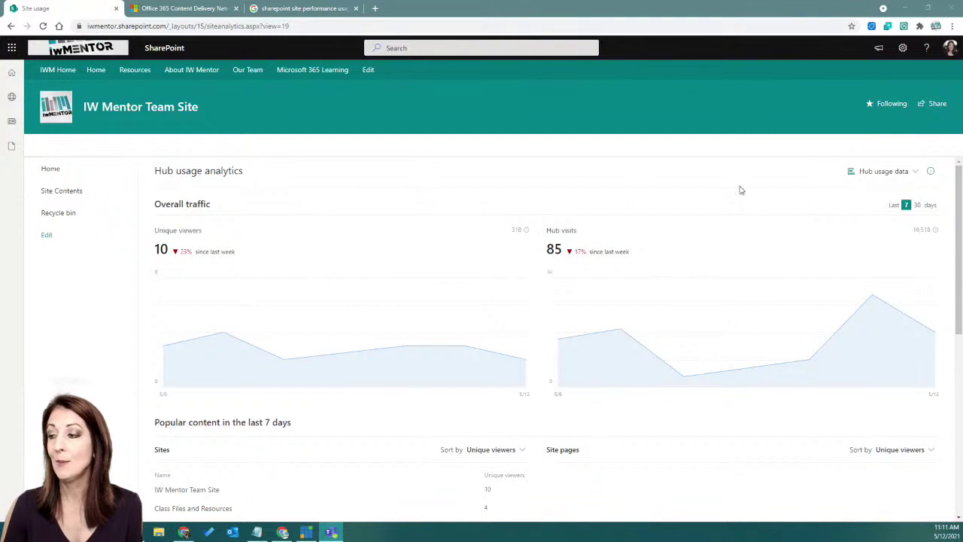
Examine the hub's overall traffic and the most popular sites in the last 7 days
{"action": "scroll", "coordinate": [737, 196], "scroll_direction": "down", "scroll_amount": 1}
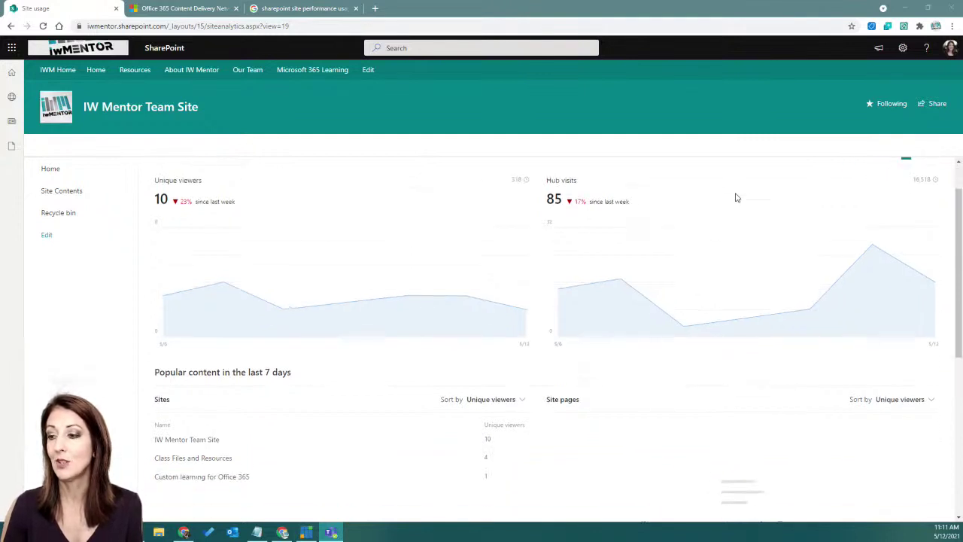
{"action": "scroll", "coordinate": [738, 198], "scroll_direction": "up", "scroll_amount": 1}
{"action": "scroll", "coordinate": [737, 198], "scroll_direction": "down", "scroll_amount": 3}
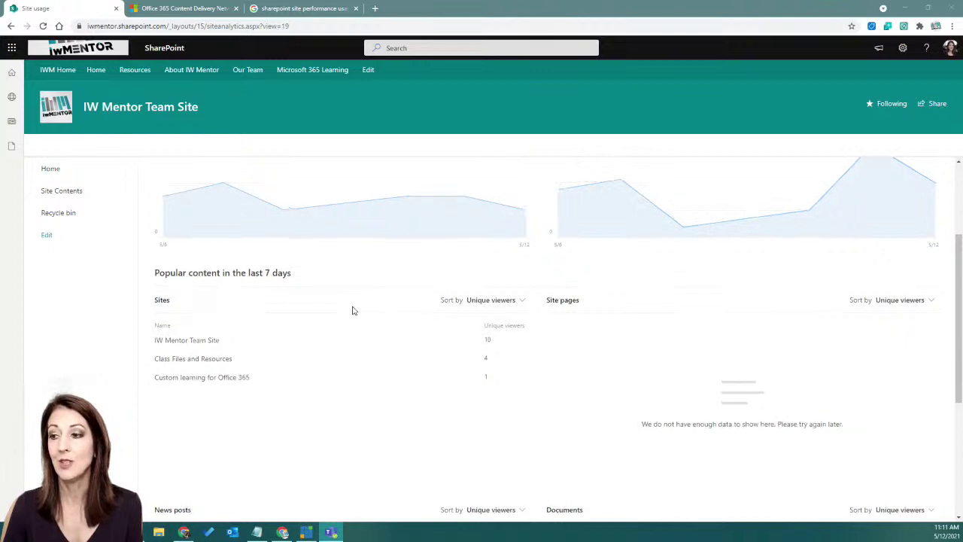
{"action": "scroll", "coordinate": [353, 309], "scroll_direction": "up", "scroll_amount": 3}
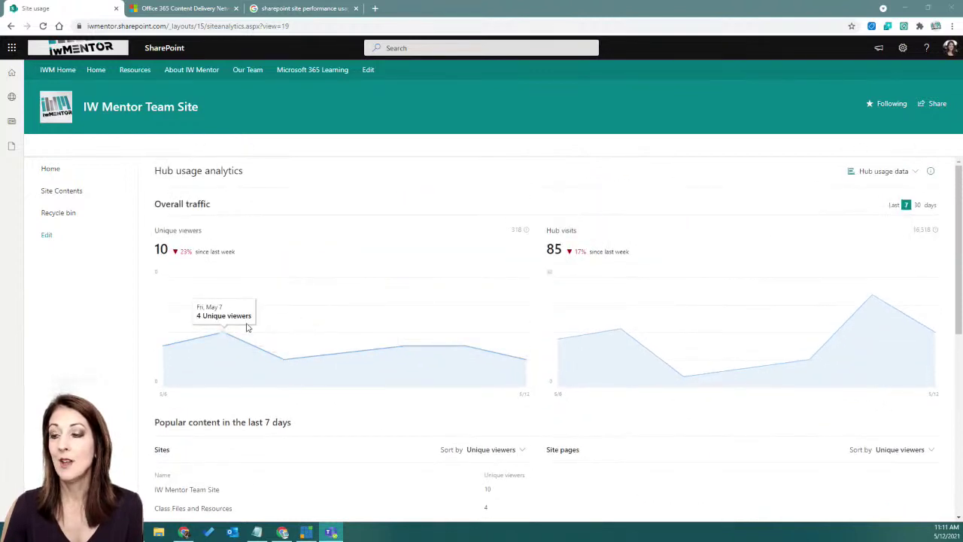
{"action": "scroll", "coordinate": [338, 327], "scroll_direction": "down", "scroll_amount": 4}
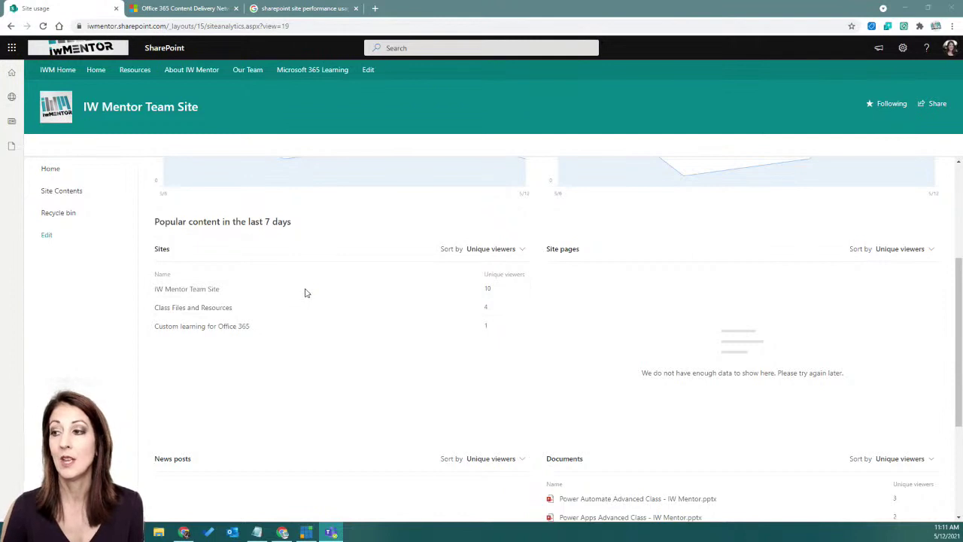
Compare the hub's popular sites by unique viewers and by visits, leaving the list sorted by visits
{"action": "left_click", "coordinate": [509, 251]}
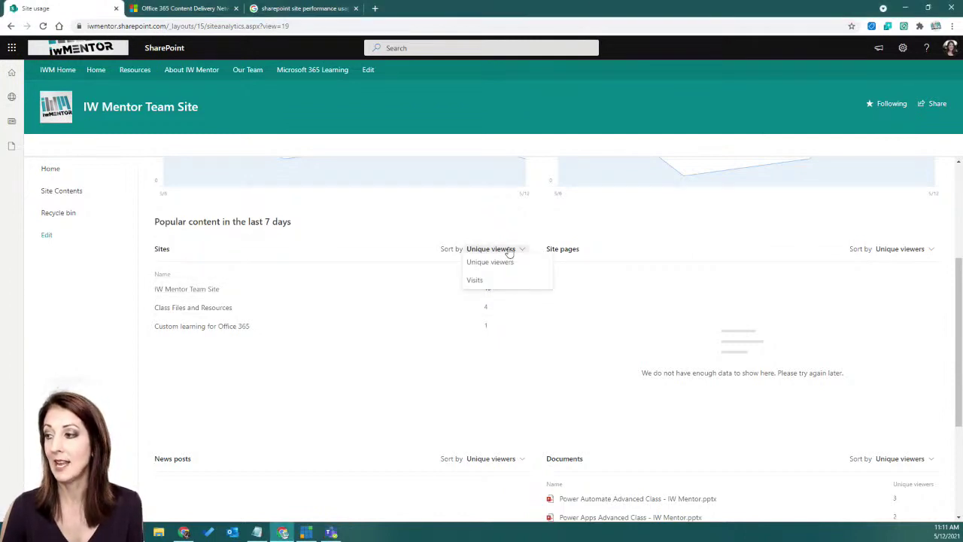
{"action": "left_click", "coordinate": [489, 282]}
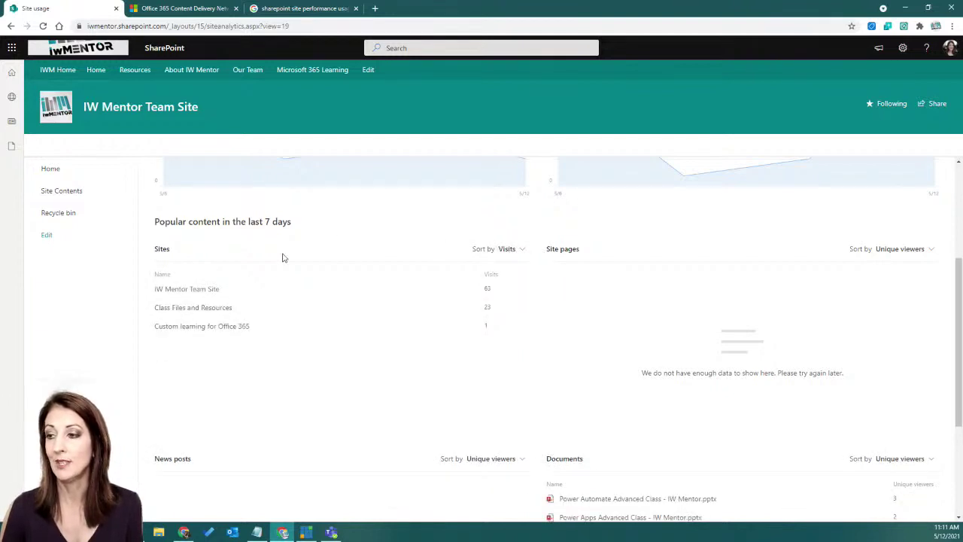
{"action": "left_click", "coordinate": [510, 250]}
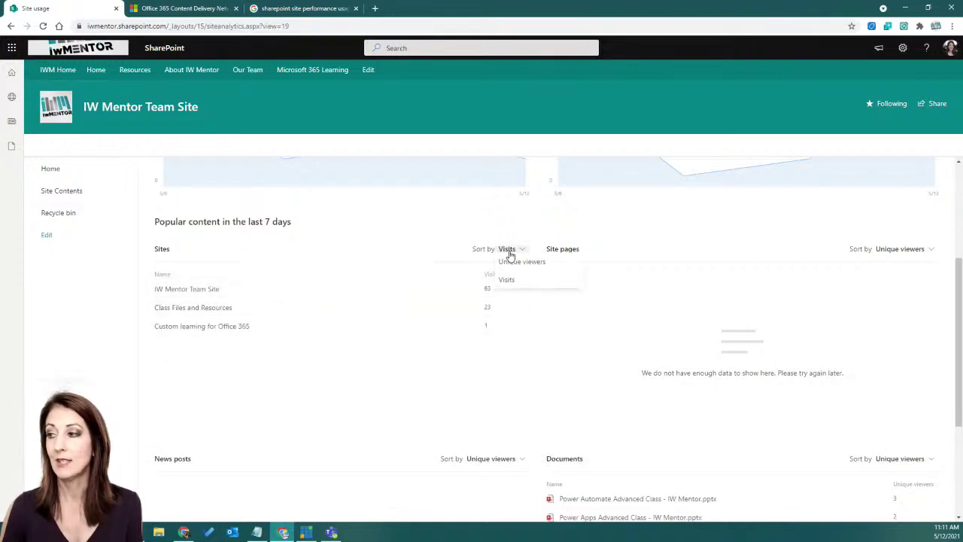
{"action": "left_click", "coordinate": [523, 282]}
{"action": "left_click", "coordinate": [509, 251]}
{"action": "left_click", "coordinate": [516, 263]}
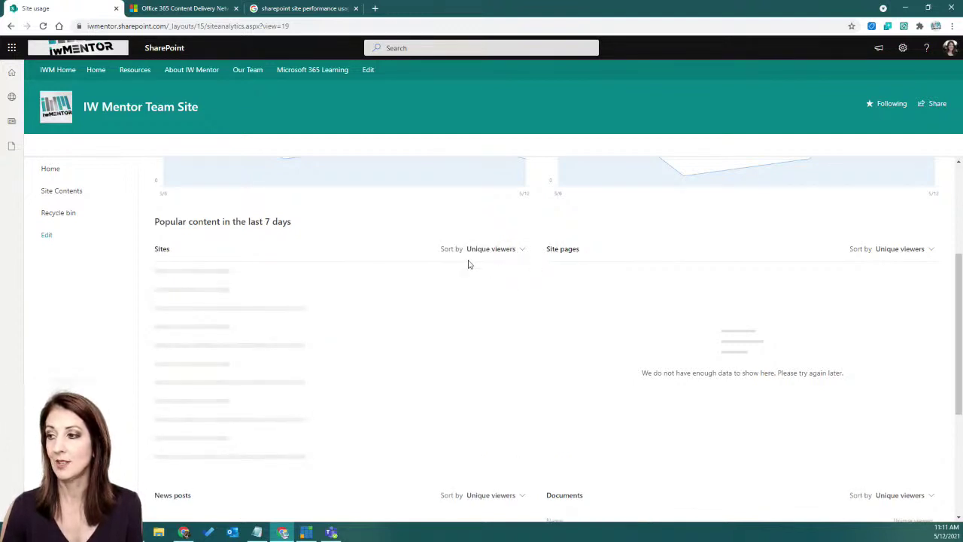
{"action": "left_click", "coordinate": [508, 250]}
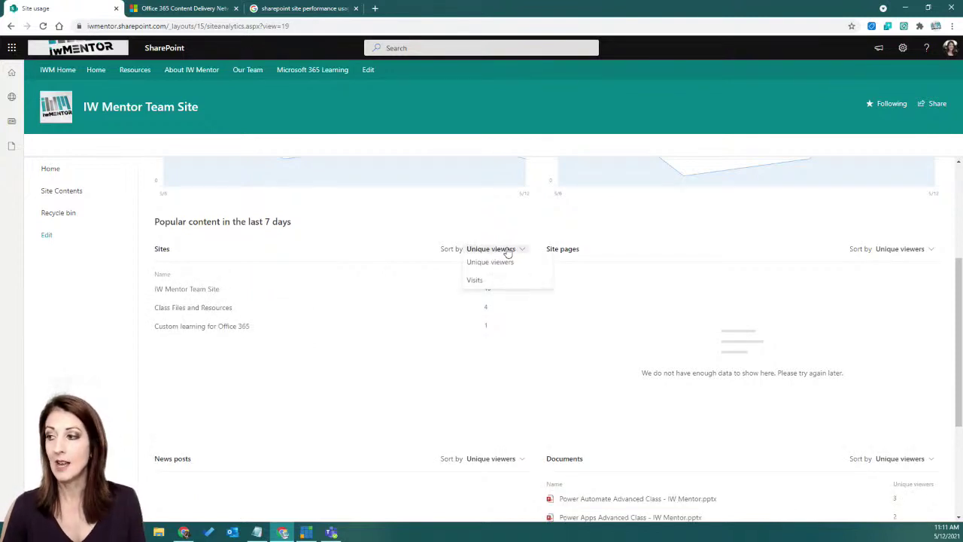
{"action": "left_click", "coordinate": [490, 279]}
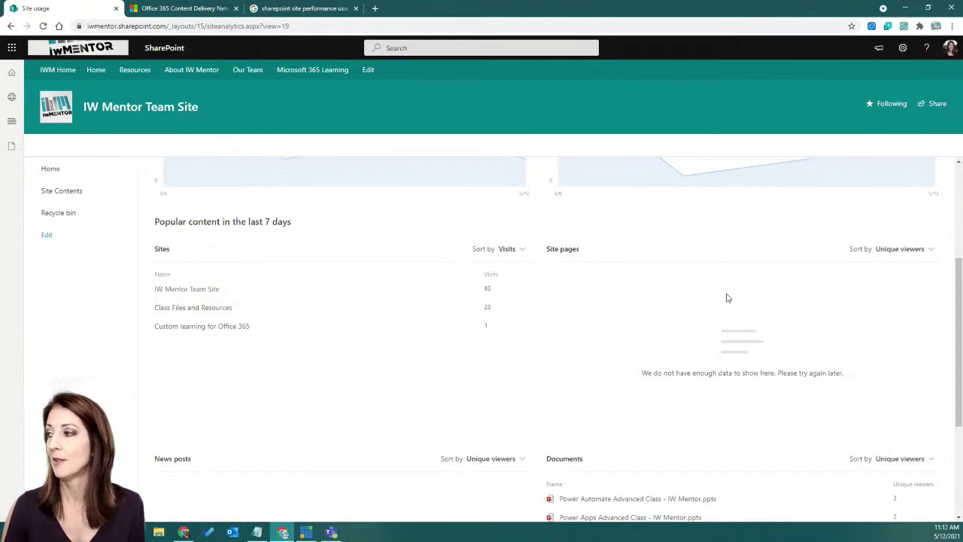
Sort the hub's popular documents by visits
{"action": "scroll", "coordinate": [737, 281], "scroll_direction": "down", "scroll_amount": 2}
{"action": "scroll", "coordinate": [738, 282], "scroll_direction": "up", "scroll_amount": 1}
{"action": "scroll", "coordinate": [737, 281], "scroll_direction": "up", "scroll_amount": 1}
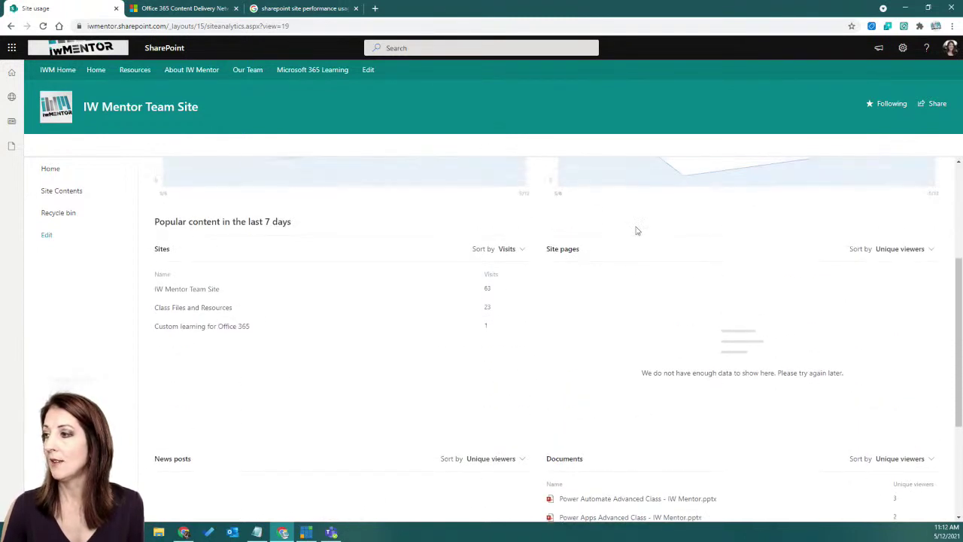
{"action": "scroll", "coordinate": [748, 290], "scroll_direction": "down", "scroll_amount": 3}
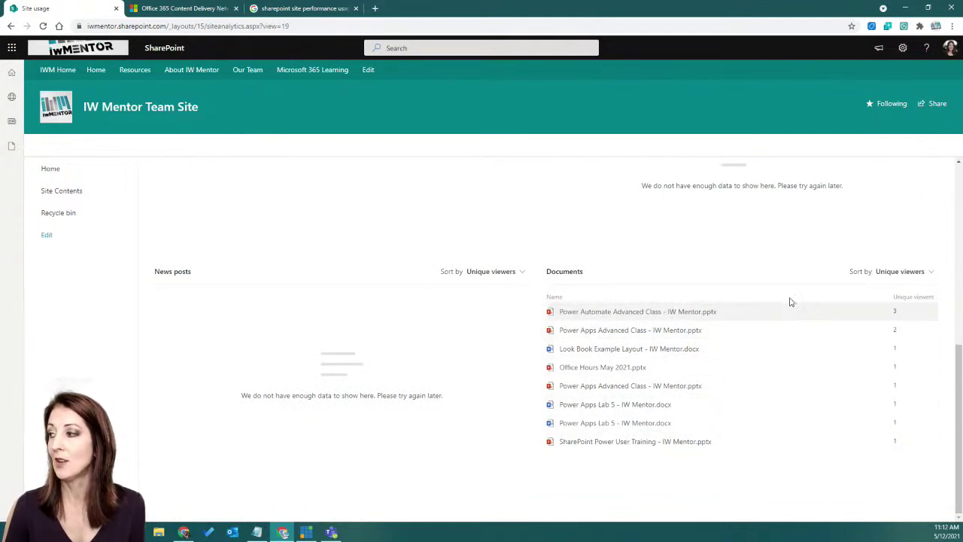
{"action": "left_click", "coordinate": [894, 273]}
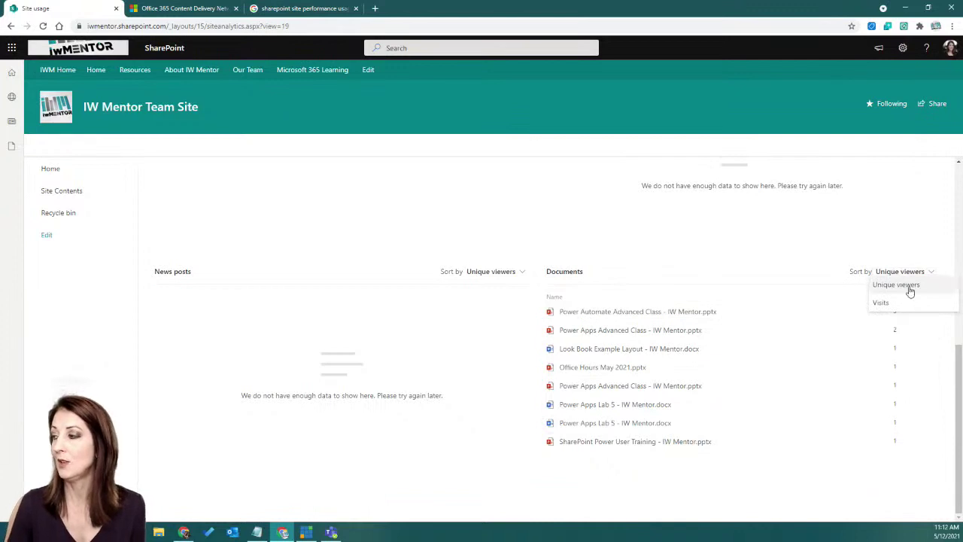
{"action": "left_click", "coordinate": [907, 304]}
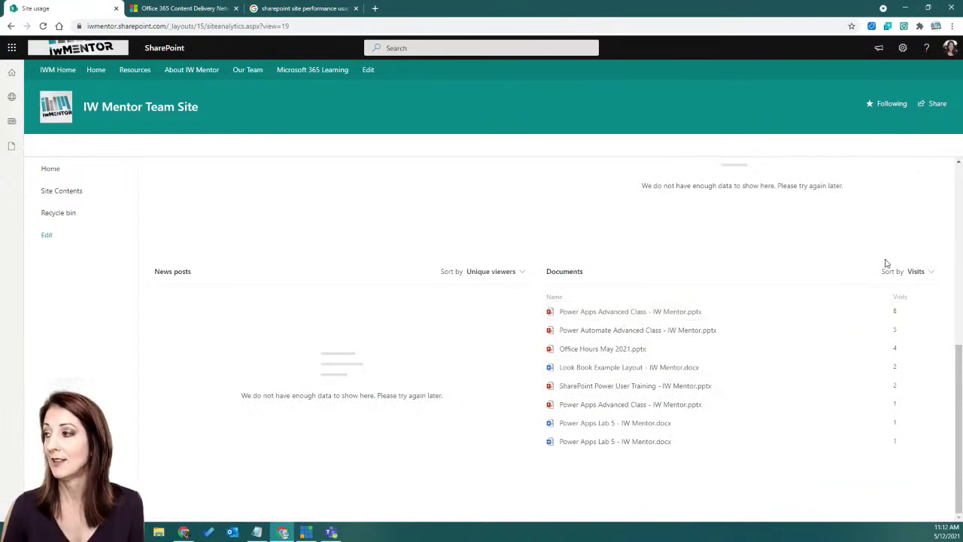
{"action": "scroll", "coordinate": [699, 288], "scroll_direction": "up", "scroll_amount": 6}
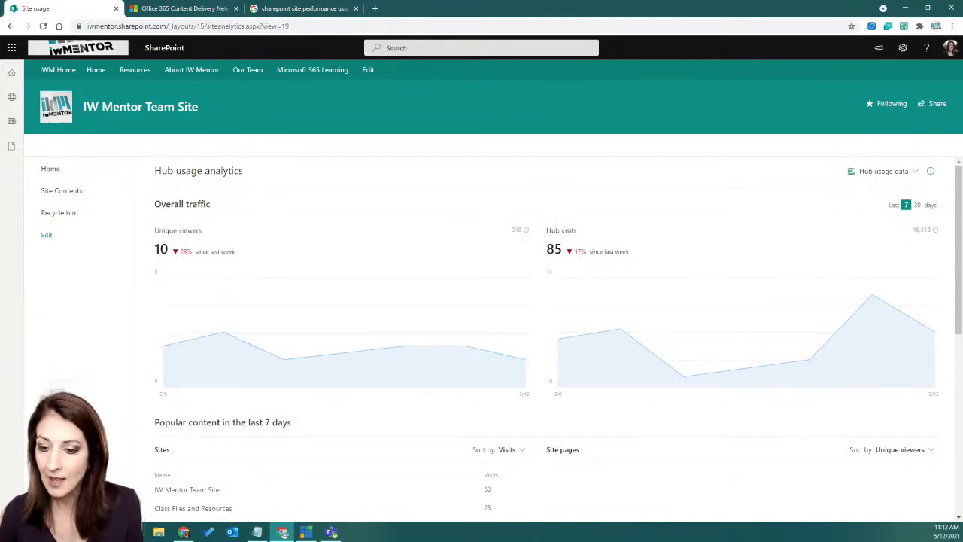
Open the full site settings of the Modern Demo site from its site information
{"action": "key", "text": "alt+Tab"}
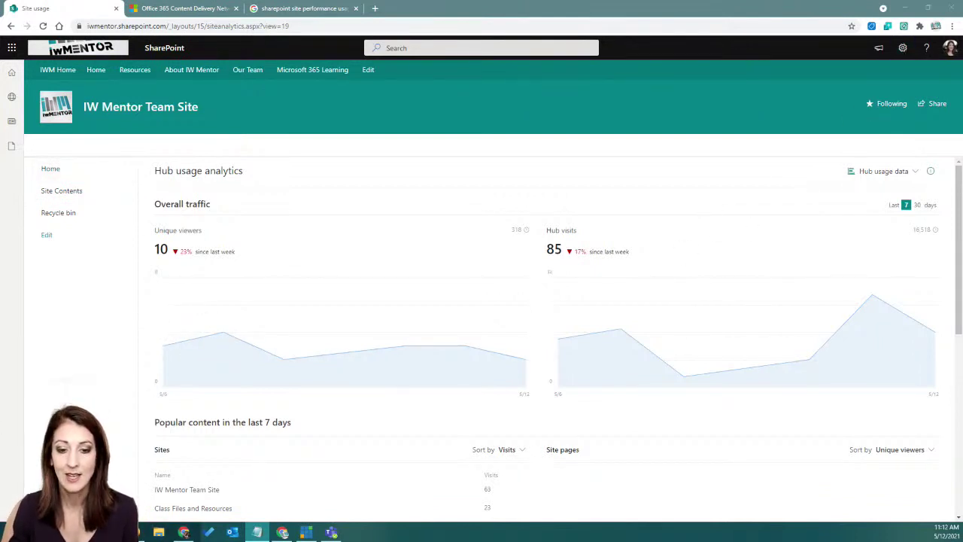
{"action": "key", "text": "alt+Tab"}
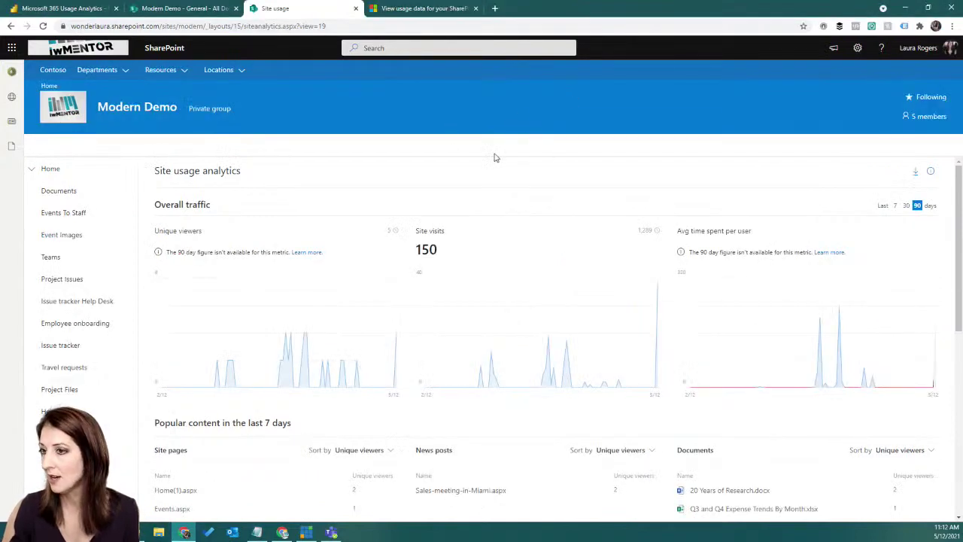
{"action": "left_click", "coordinate": [857, 49]}
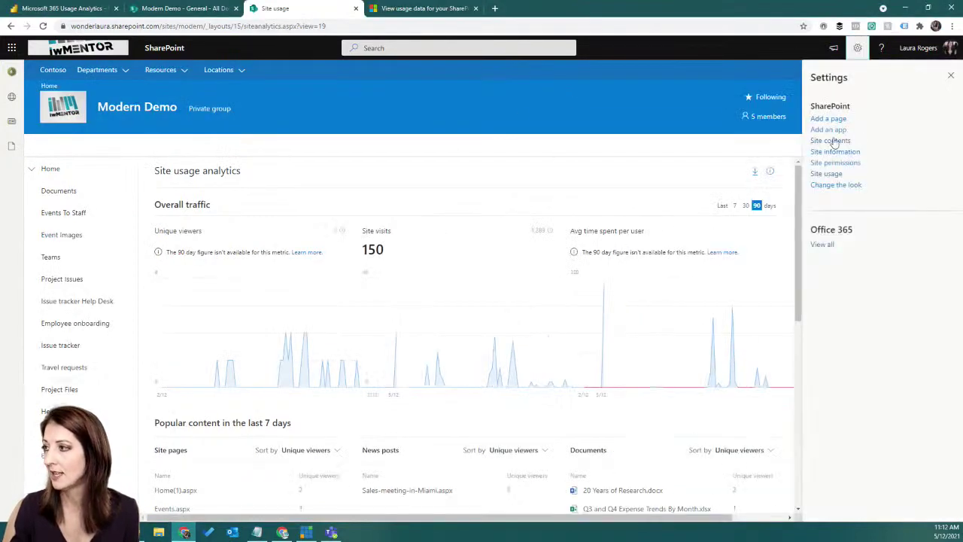
{"action": "left_click", "coordinate": [835, 152]}
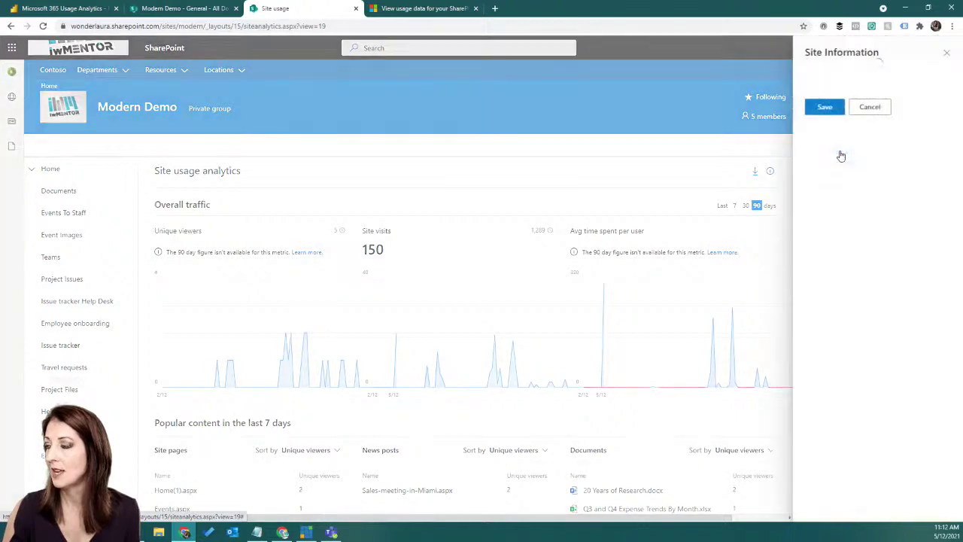
{"action": "left_click", "coordinate": [846, 319]}
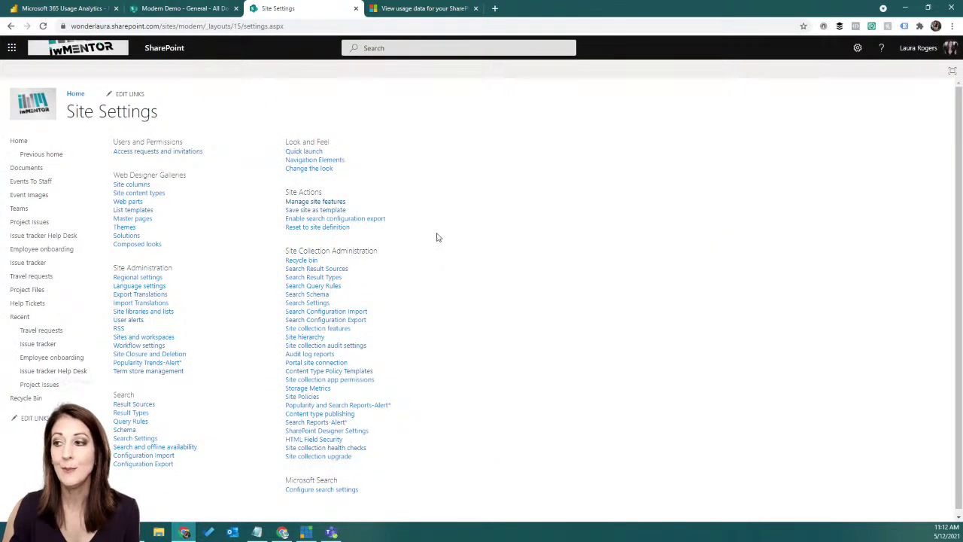
Find the SharePoint Viewers feature among the site features and check its description and activation status
{"action": "left_click", "coordinate": [338, 201]}
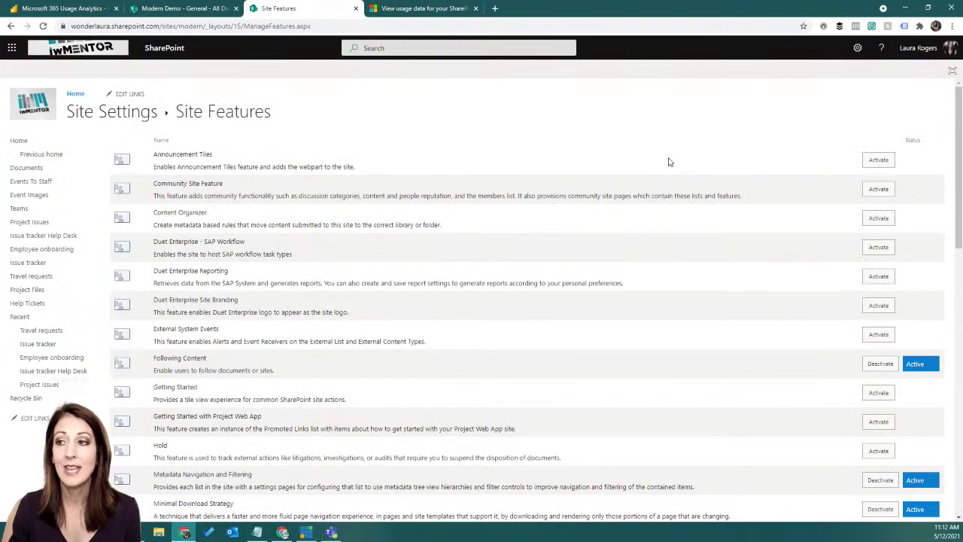
{"action": "key", "text": "ctrl+f"}
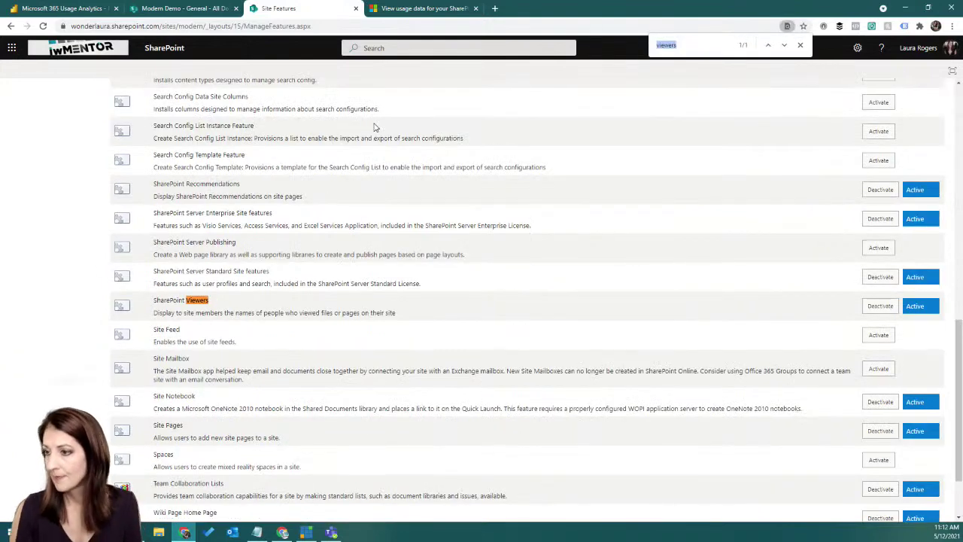
{"action": "left_click", "coordinate": [802, 47]}
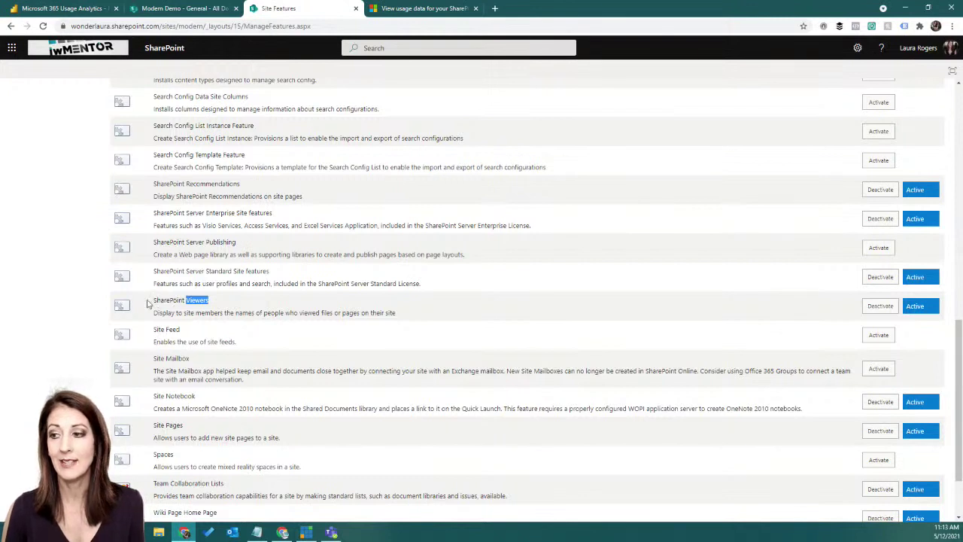
{"action": "left_click", "coordinate": [203, 297]}
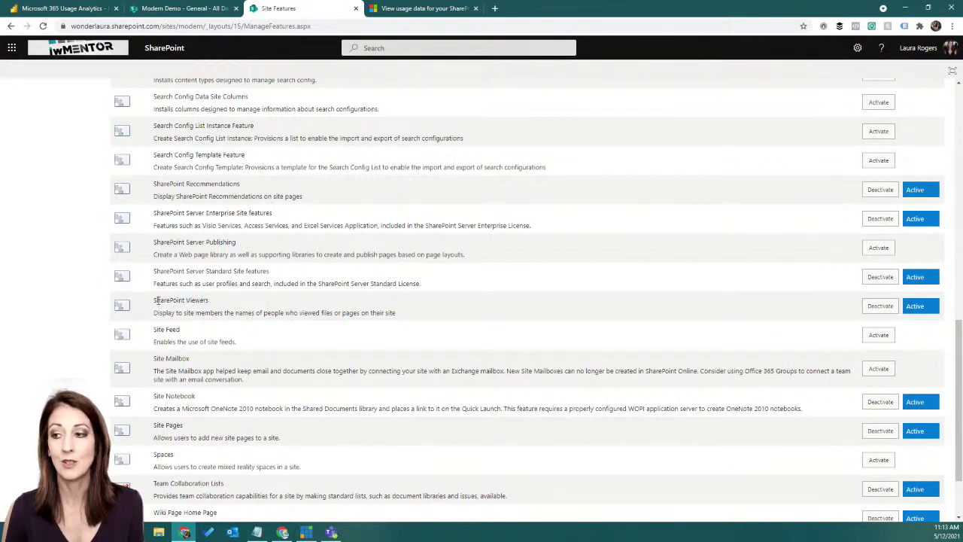
{"action": "left_click_drag", "start_coordinate": [155, 300], "coordinate": [208, 301]}
{"action": "left_click", "coordinate": [240, 304]}
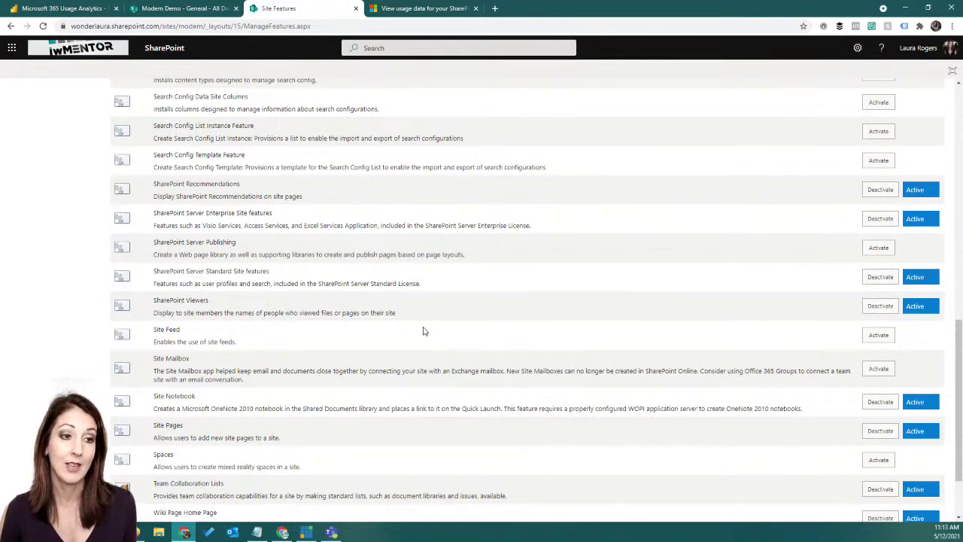
Open the Adventureworks folder in the site's Documents library
{"action": "scroll", "coordinate": [423, 331], "scroll_direction": "up", "scroll_amount": 15}
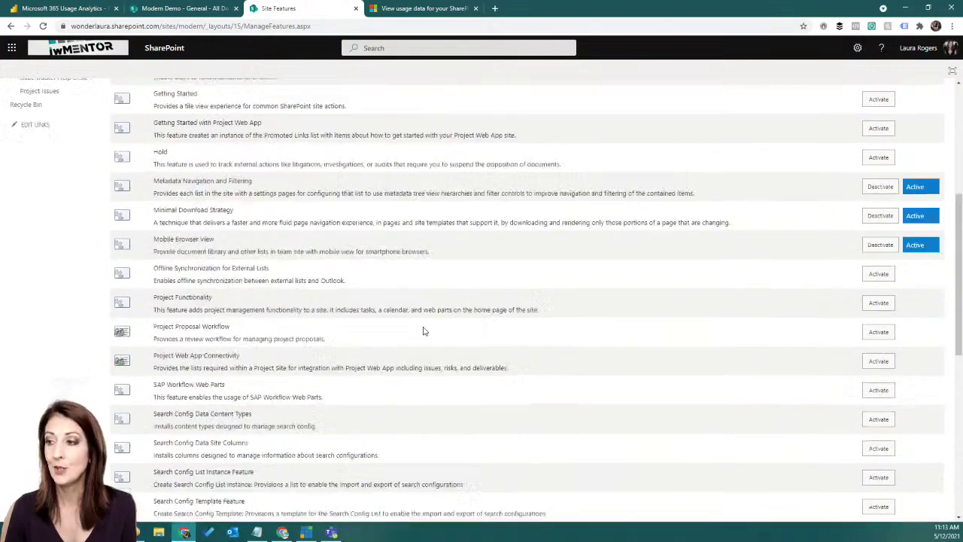
{"action": "left_click", "coordinate": [39, 169]}
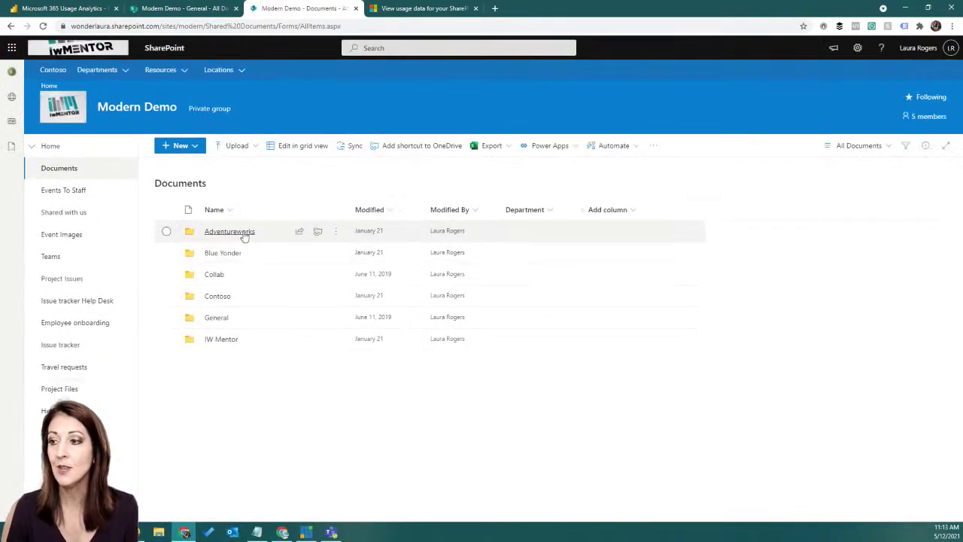
{"action": "left_click", "coordinate": [241, 234]}
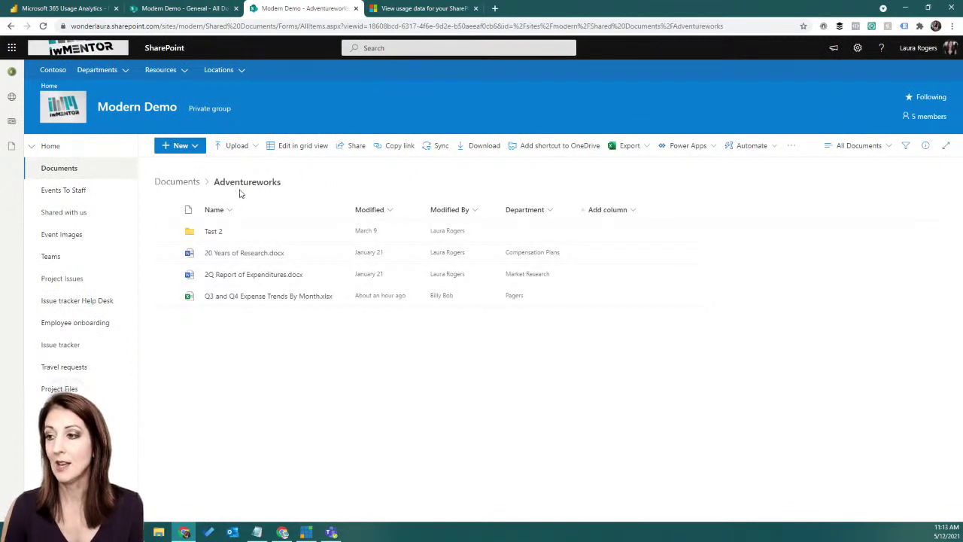
Examine the file card of 20 Years of Research.docx, including its views, viewers and editable "At a glance" points
{"action": "mouse_move", "coordinate": [337, 256]}
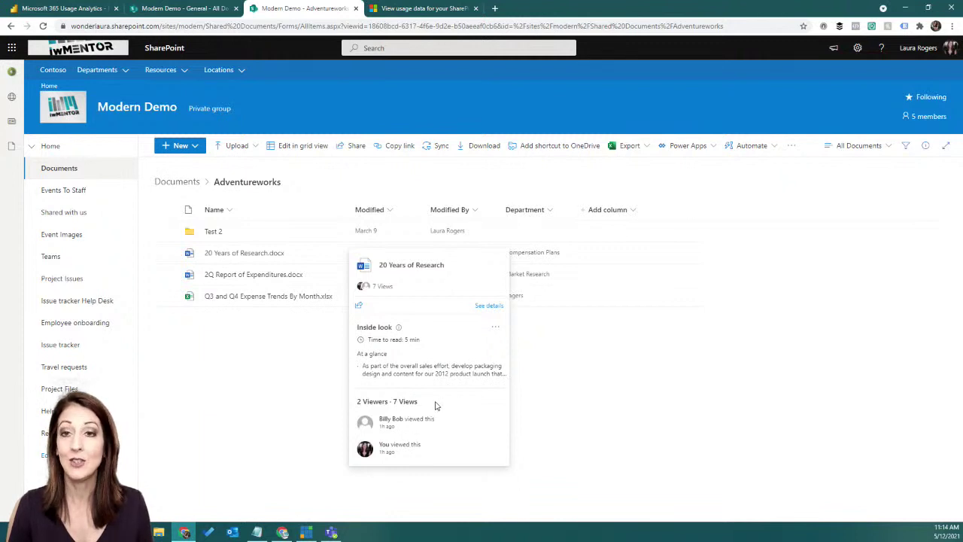
{"action": "left_click", "coordinate": [496, 328]}
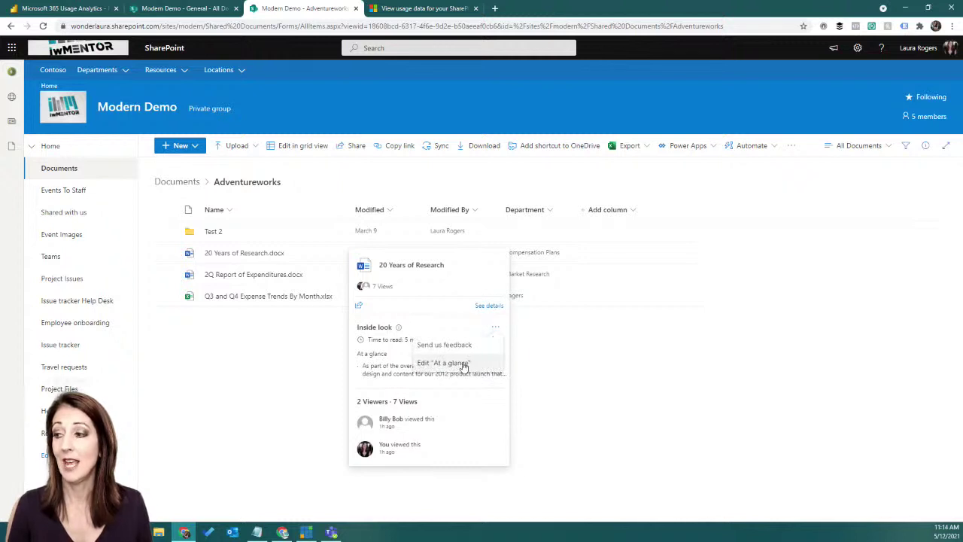
{"action": "left_click", "coordinate": [463, 364]}
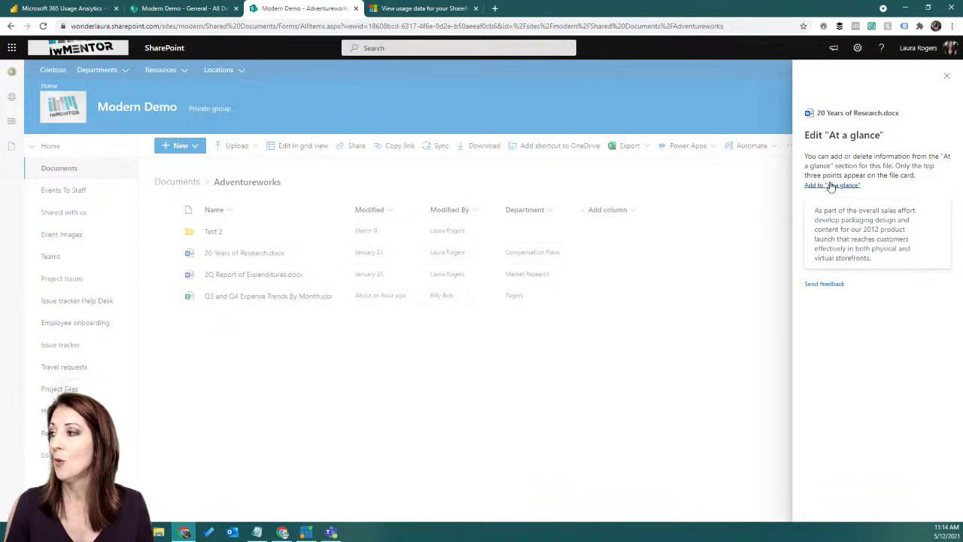
{"action": "left_click", "coordinate": [947, 76]}
{"action": "mouse_move", "coordinate": [336, 253]}
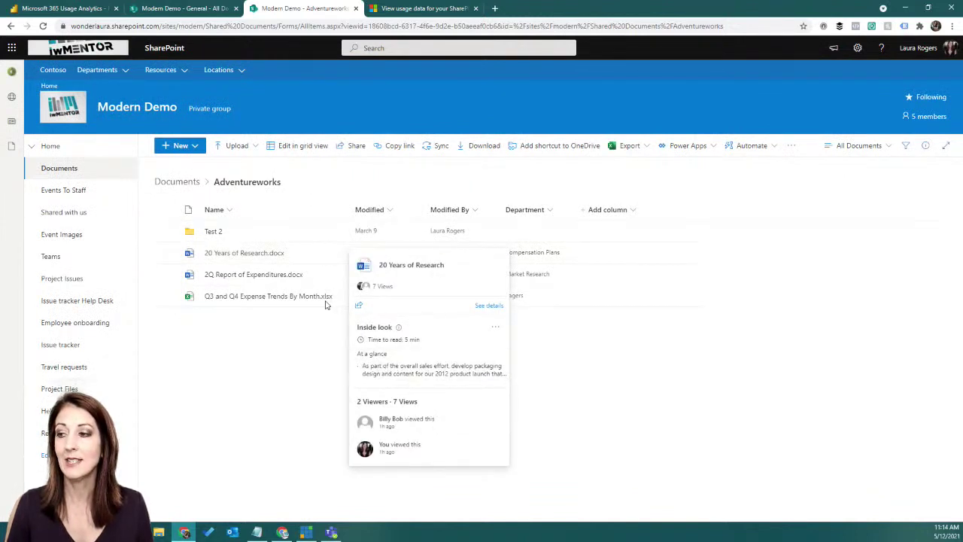
{"action": "left_click", "coordinate": [496, 327]}
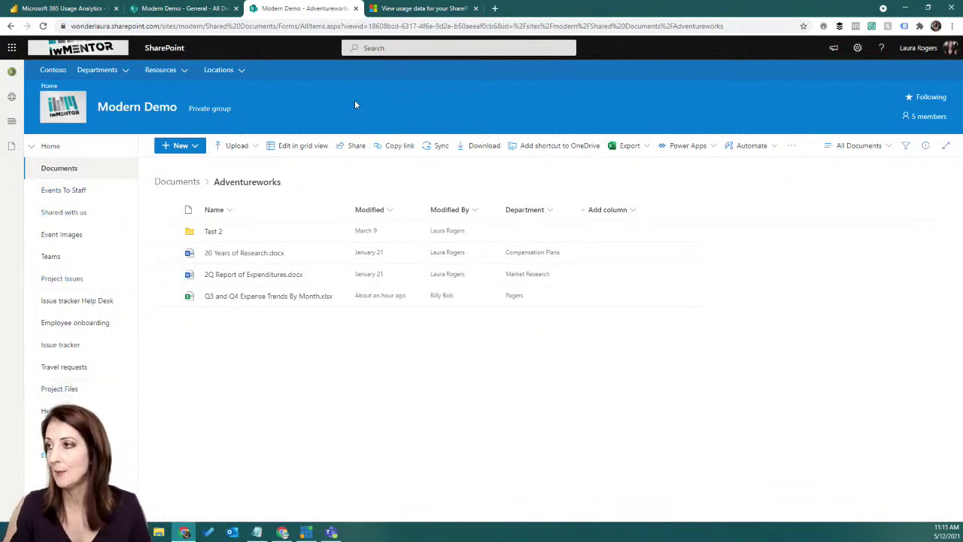
Open the Site Pages library from the site contents in a new browser tab
{"action": "left_click", "coordinate": [860, 51]}
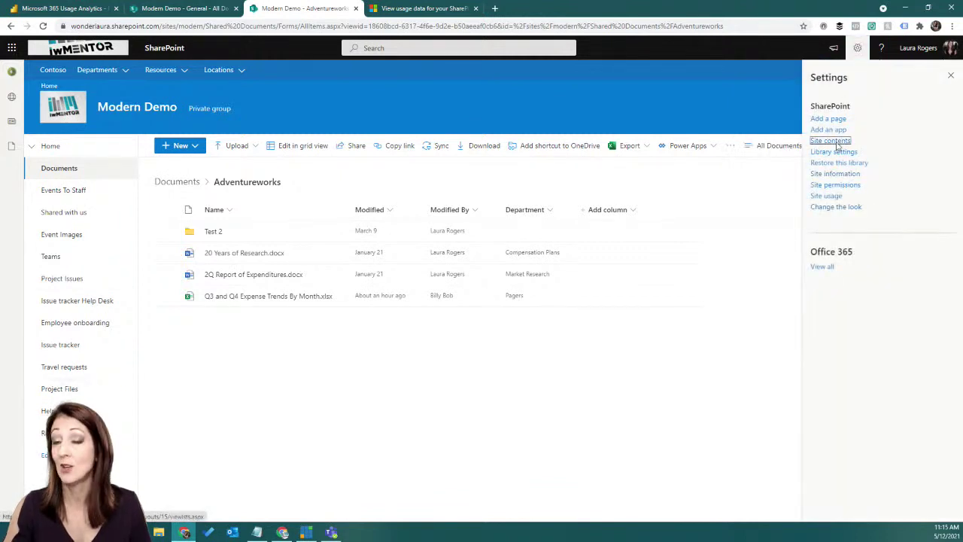
{"action": "left_click", "coordinate": [834, 141]}
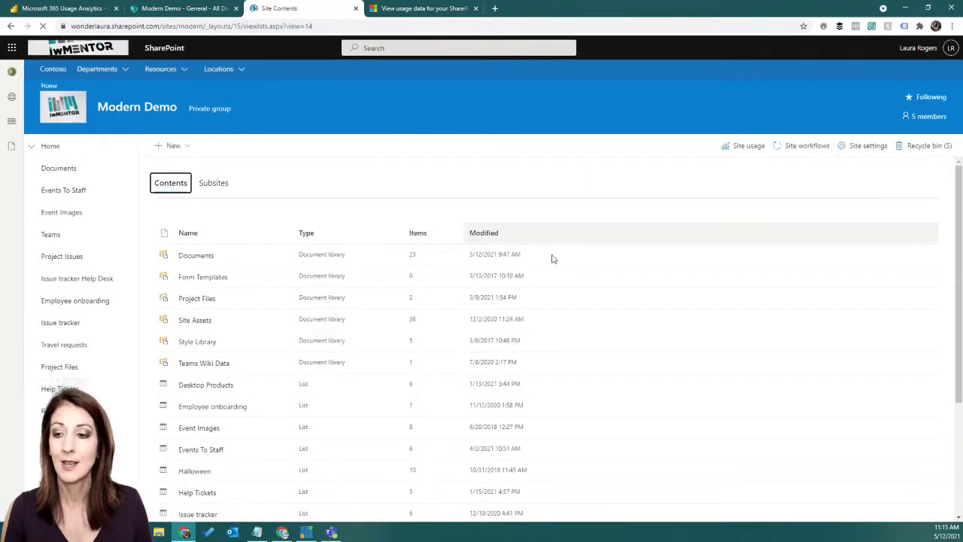
{"action": "scroll", "coordinate": [346, 353], "scroll_direction": "down", "scroll_amount": 3}
{"action": "left_click", "coordinate": [194, 495]}
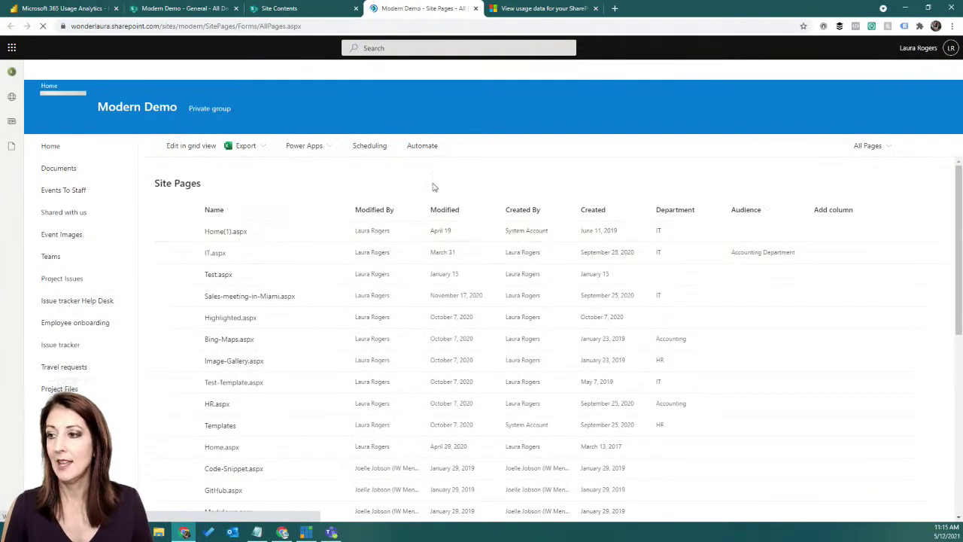
Check the viewers of Home(1).aspx on its file card and in the file statistics reached through its details
{"action": "mouse_move", "coordinate": [216, 258]}
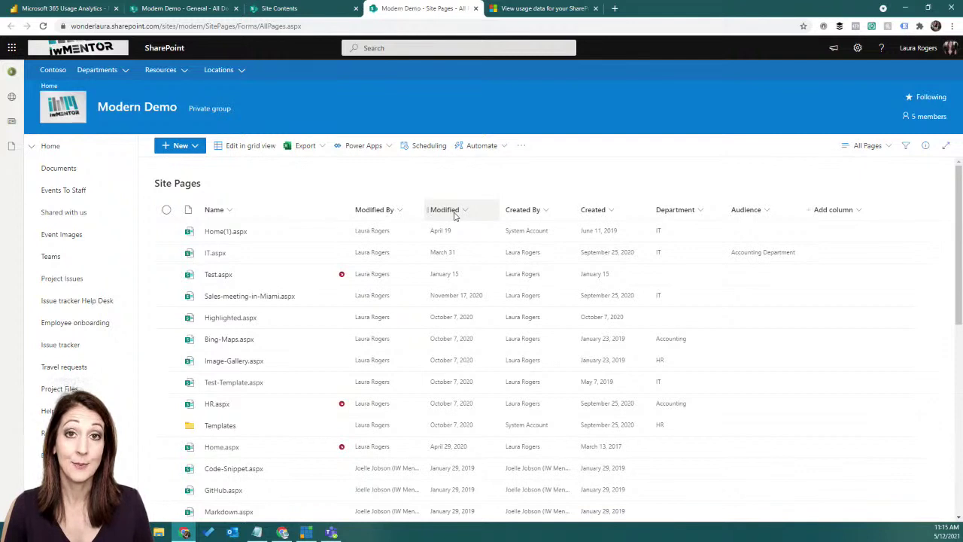
{"action": "mouse_move", "coordinate": [336, 232]}
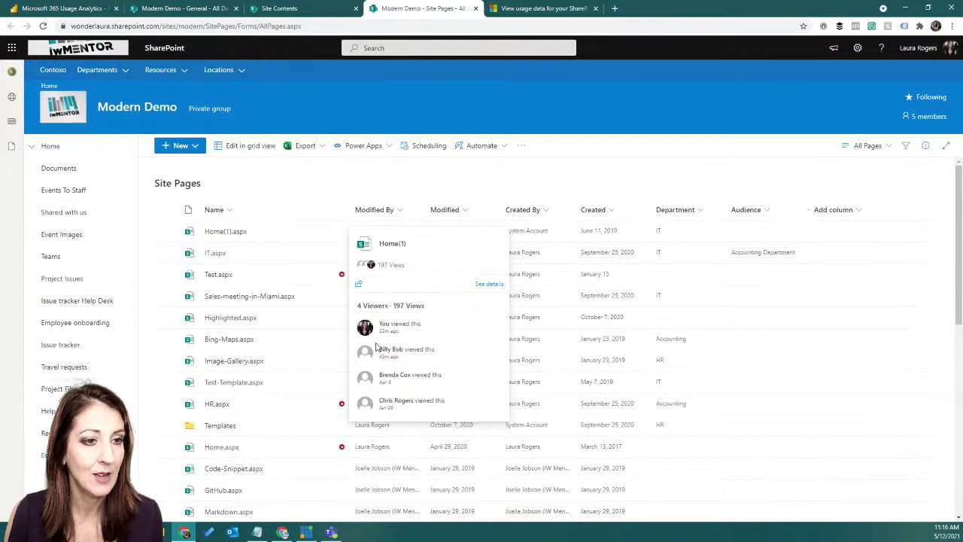
{"action": "left_click", "coordinate": [337, 232]}
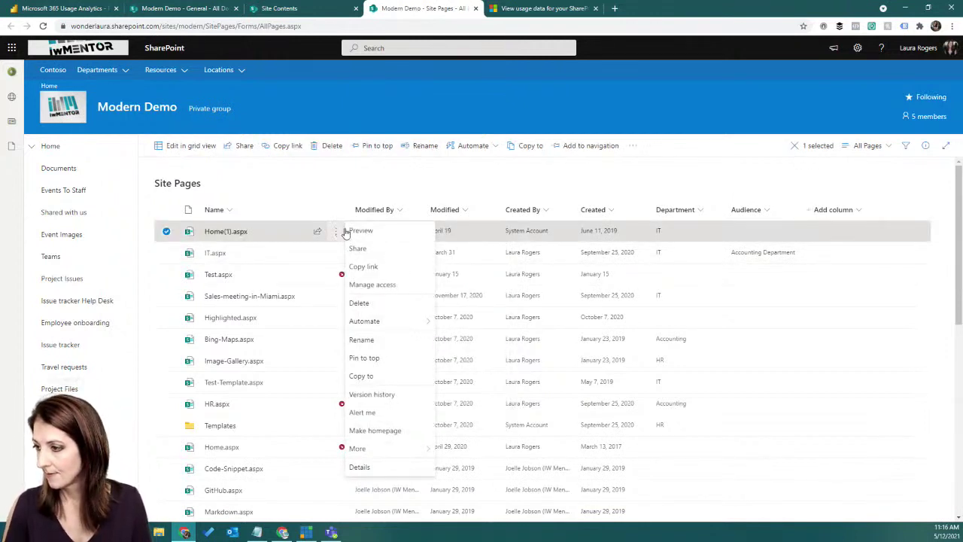
{"action": "left_click", "coordinate": [387, 467]}
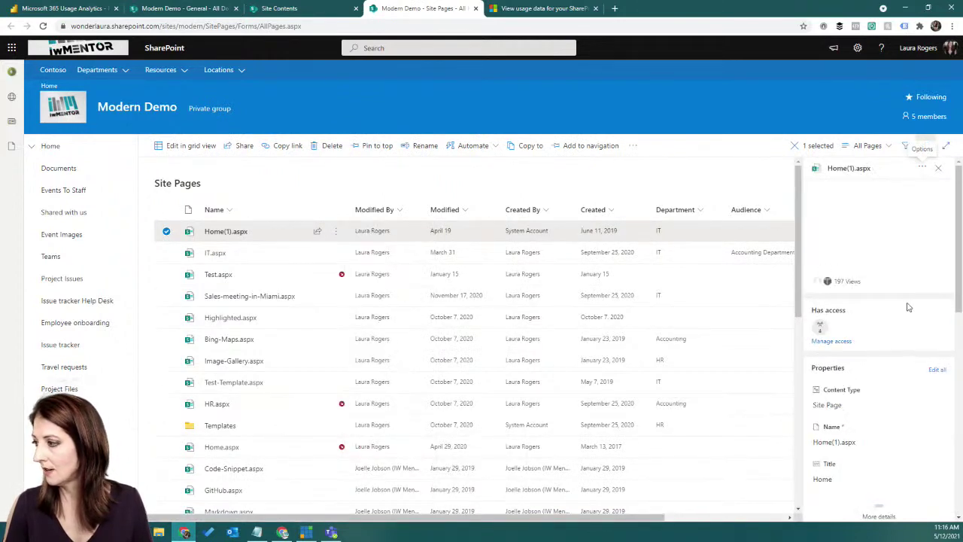
{"action": "left_click", "coordinate": [846, 281]}
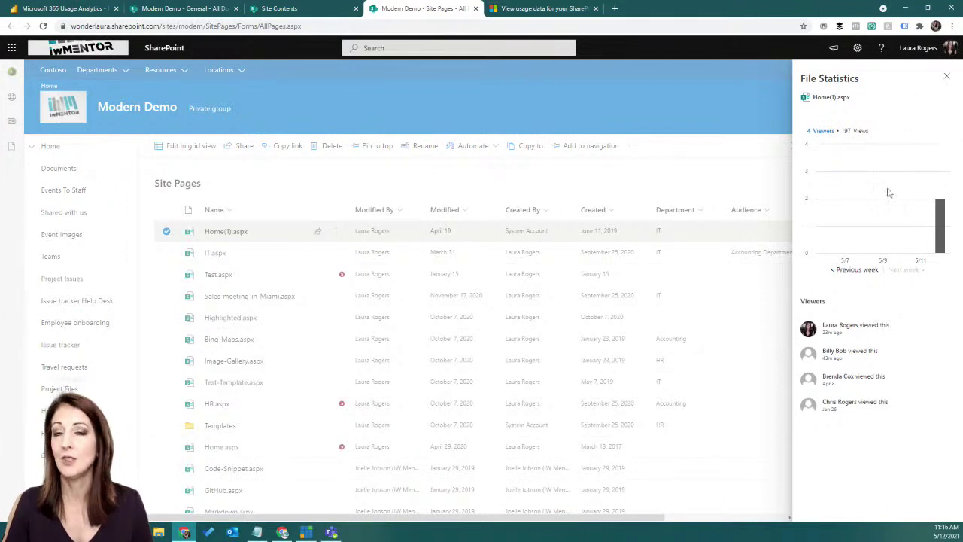
{"action": "left_click", "coordinate": [947, 76]}
Toggle the details pane for Home(1).aspx and review the page's file statistics again from its view count
{"action": "mouse_move", "coordinate": [336, 232]}
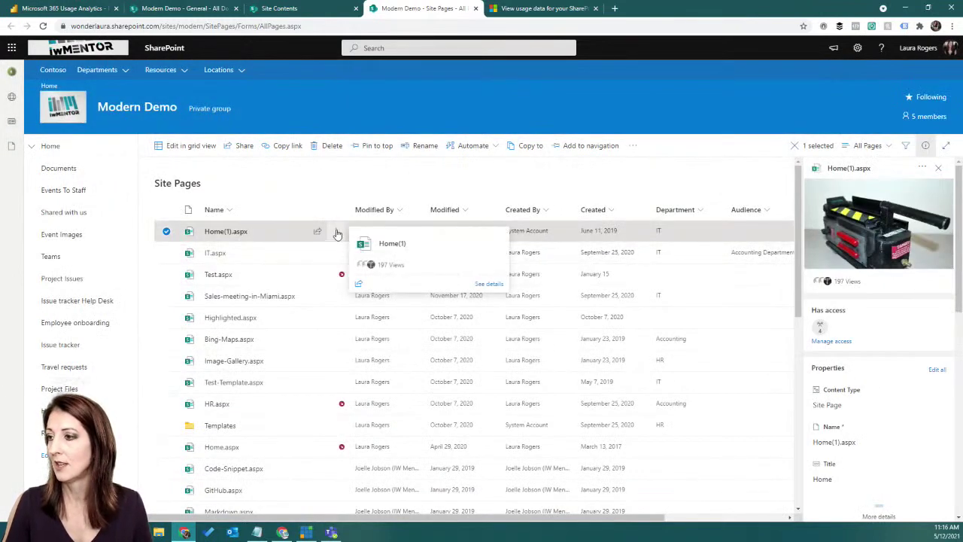
{"action": "left_click", "coordinate": [926, 146]}
{"action": "left_click", "coordinate": [925, 146]}
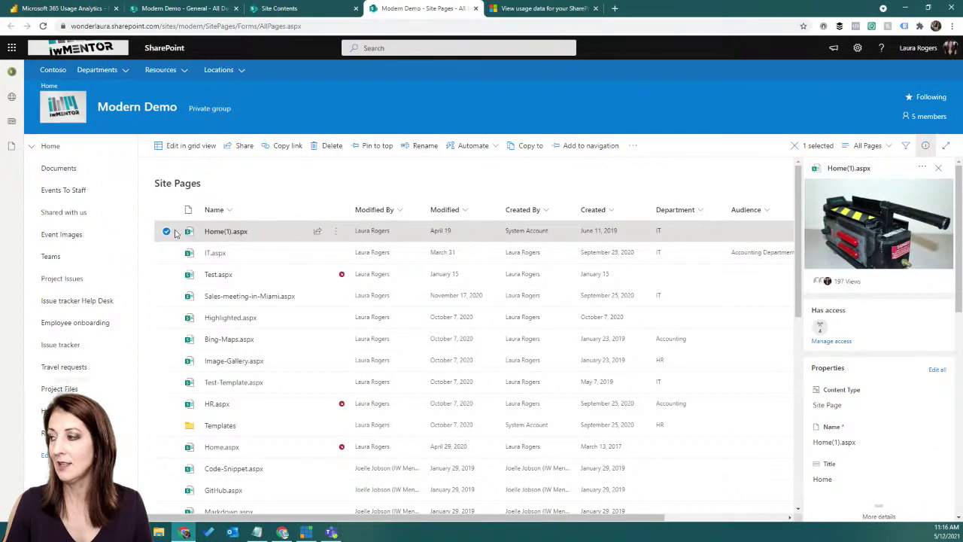
{"action": "left_click", "coordinate": [842, 283]}
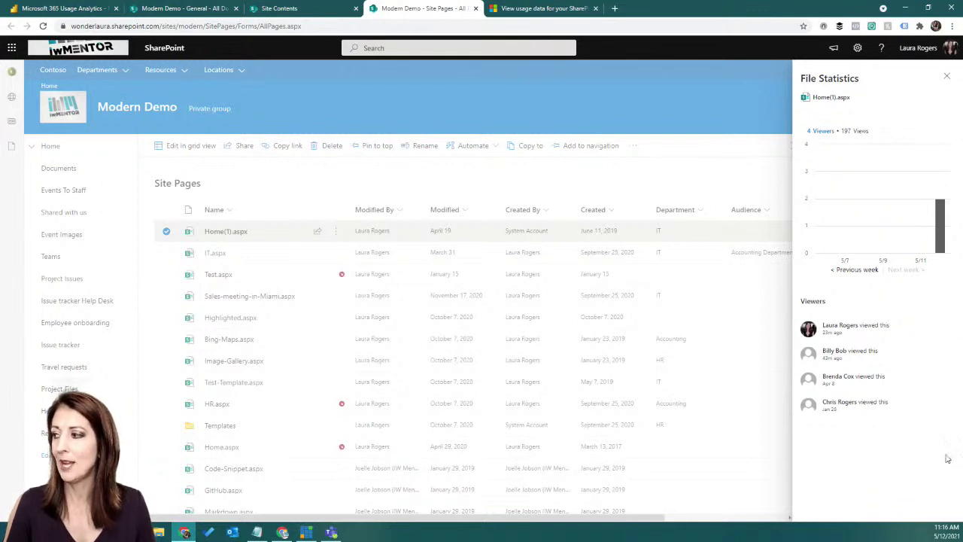
{"action": "left_click", "coordinate": [947, 75]}
Sort the site pages by Modified from newer to older and select IT.aspx
{"action": "left_click", "coordinate": [449, 209]}
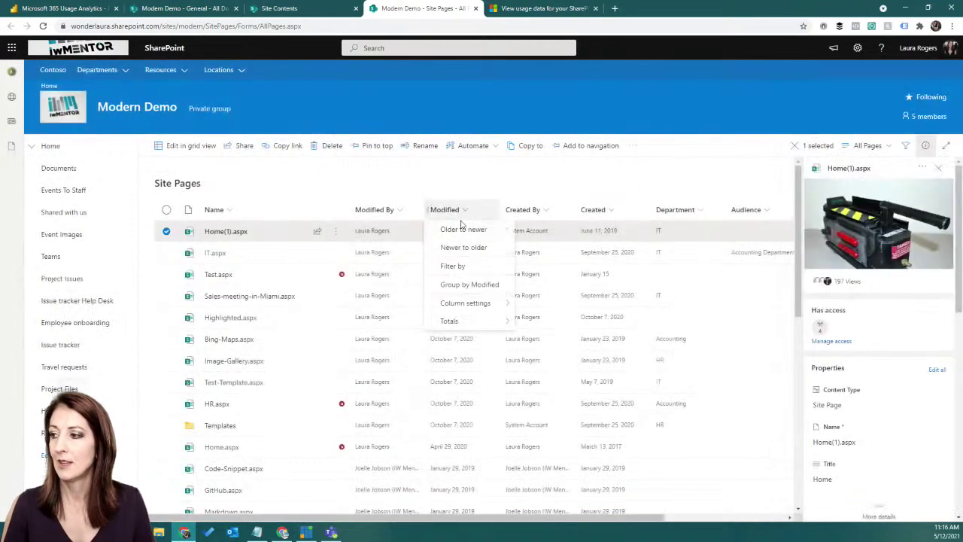
{"action": "left_click", "coordinate": [470, 248]}
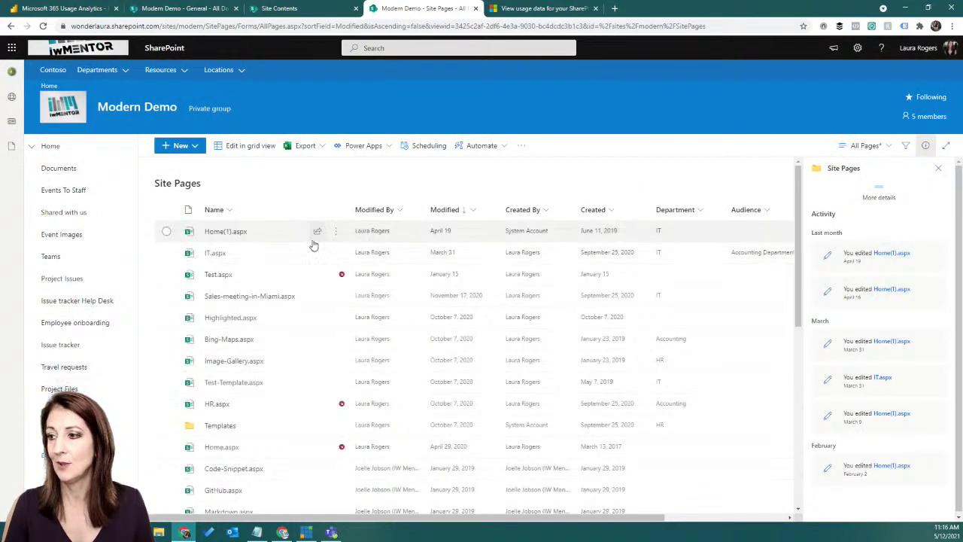
{"action": "left_click", "coordinate": [272, 257]}
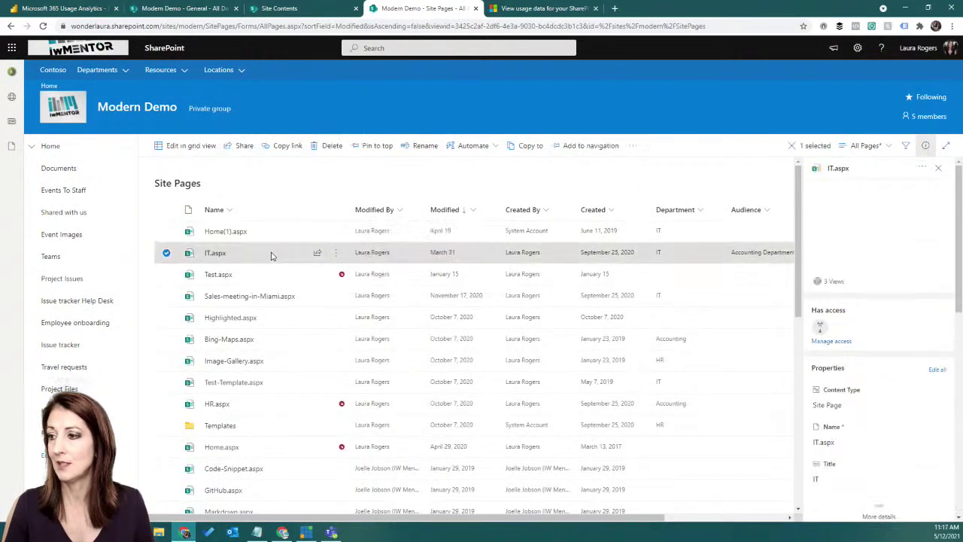
Open the IT page in a new browser tab and review its page analytics for the last 7 days
{"action": "left_click", "coordinate": [215, 256]}
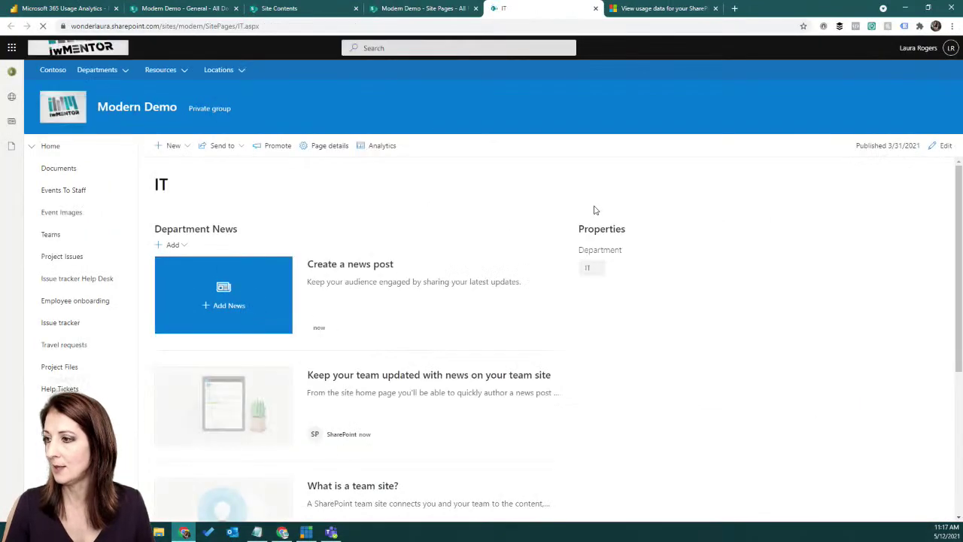
{"action": "left_click", "coordinate": [385, 146]}
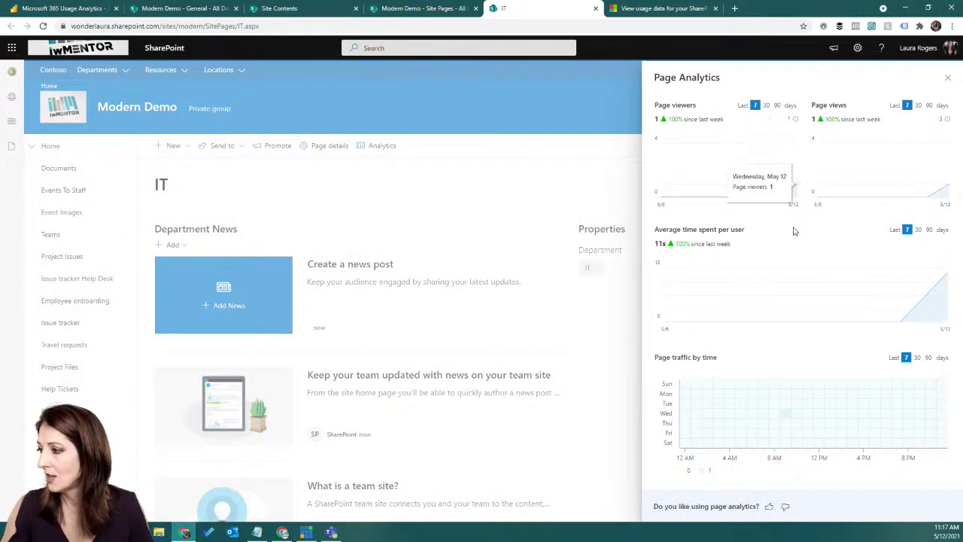
{"action": "left_click", "coordinate": [947, 77]}
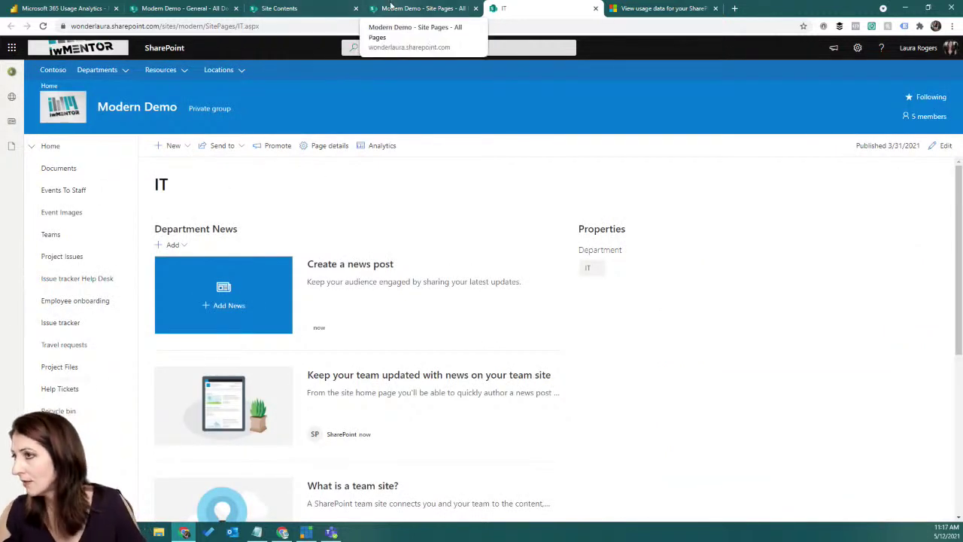
Return to the Site Pages library and view the file statistics of IT.aspx for comparison
{"action": "left_click", "coordinate": [419, 9]}
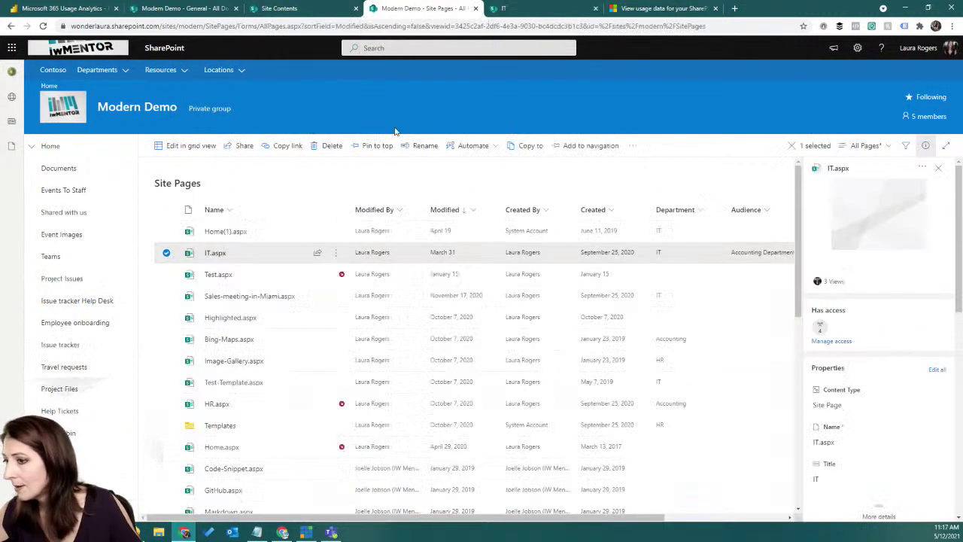
{"action": "left_click", "coordinate": [834, 282]}
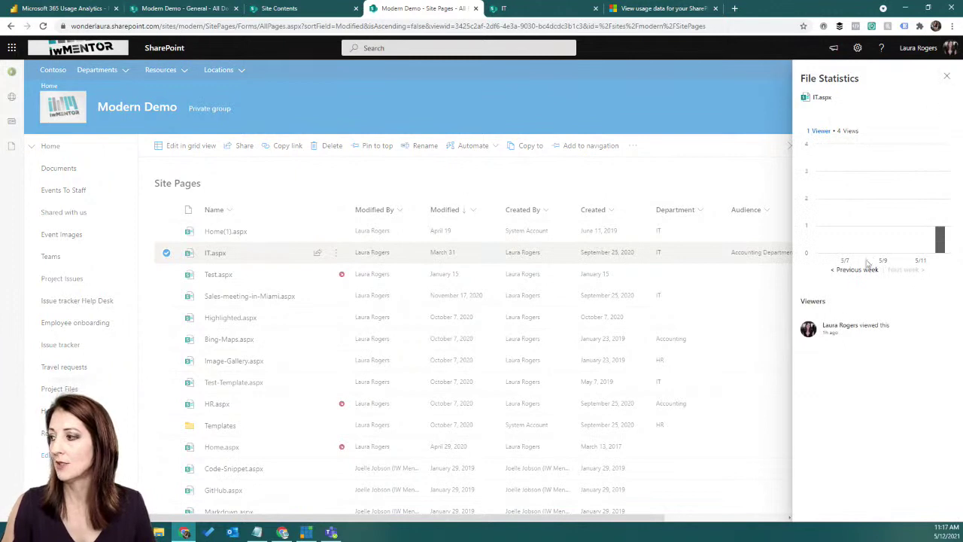
{"action": "left_click", "coordinate": [947, 76]}
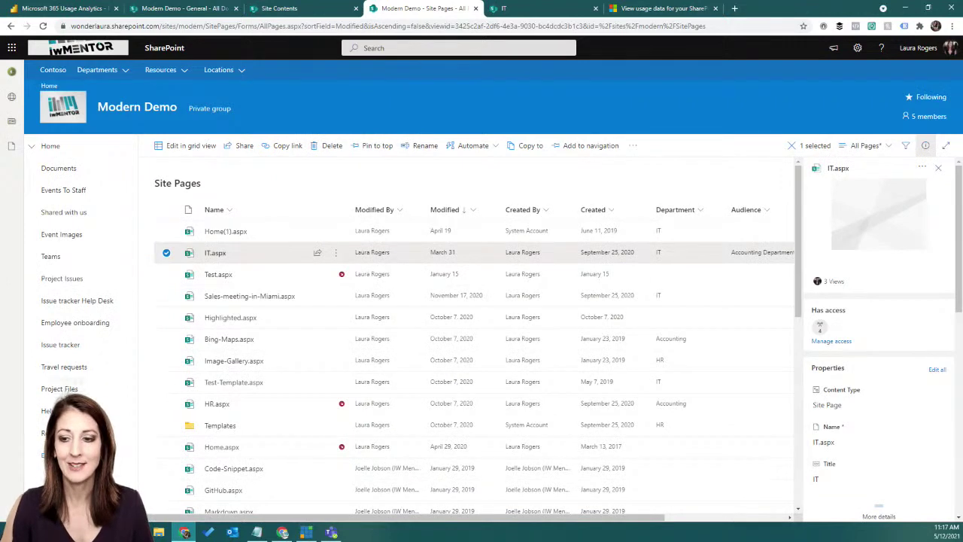
Go from the Modern Demo document library to the Microsoft 365 admin center and open the SharePoint admin center
{"action": "key", "text": "alt+Tab"}
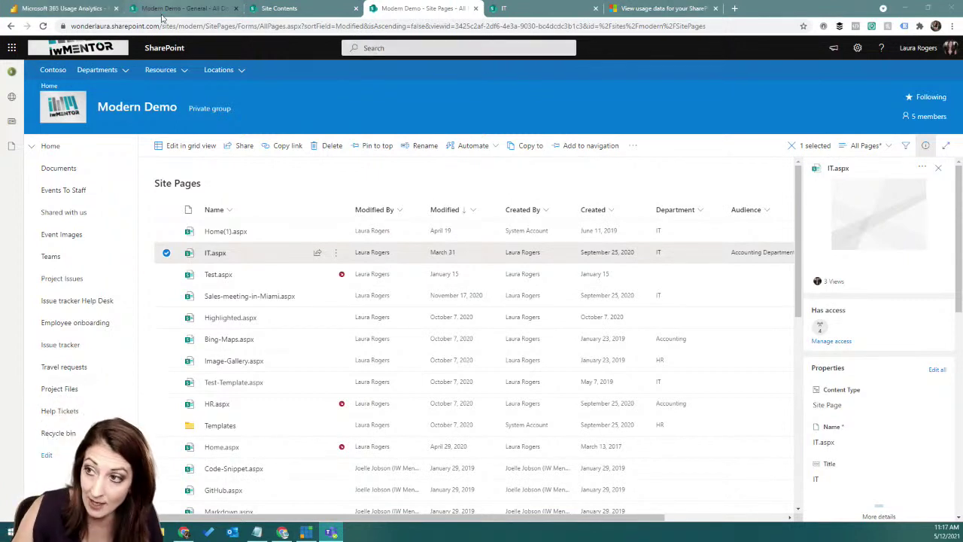
{"action": "left_click", "coordinate": [183, 8]}
{"action": "left_click", "coordinate": [12, 47]}
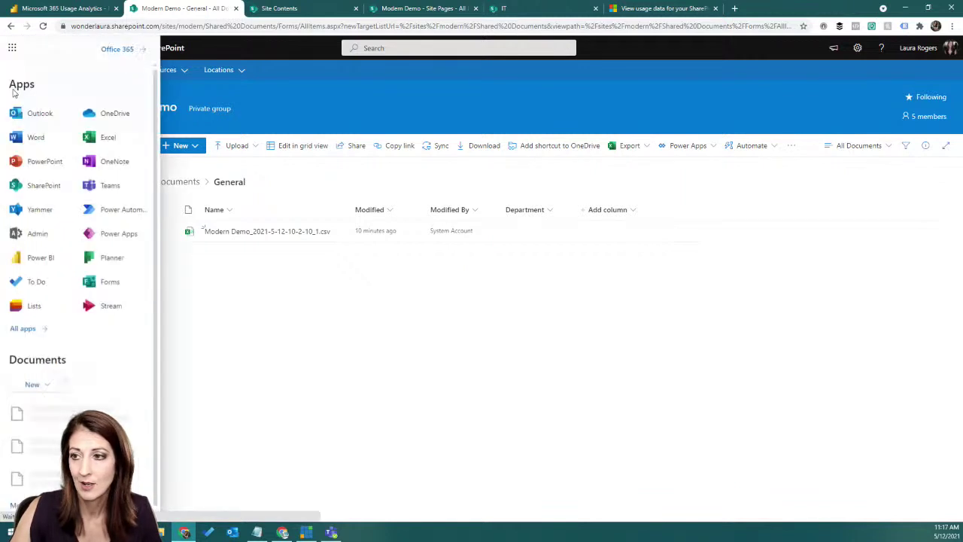
{"action": "left_click", "coordinate": [23, 234]}
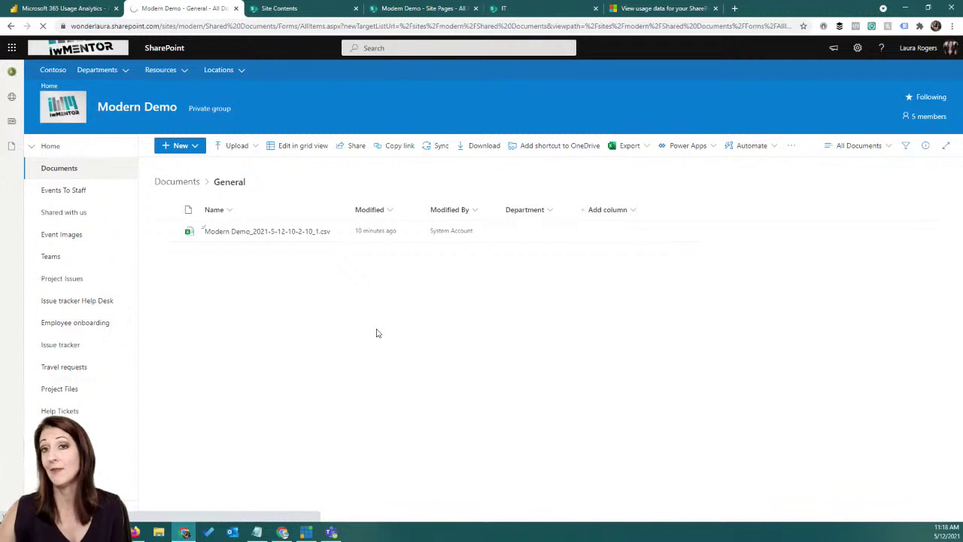
{"action": "left_click", "coordinate": [12, 47]}
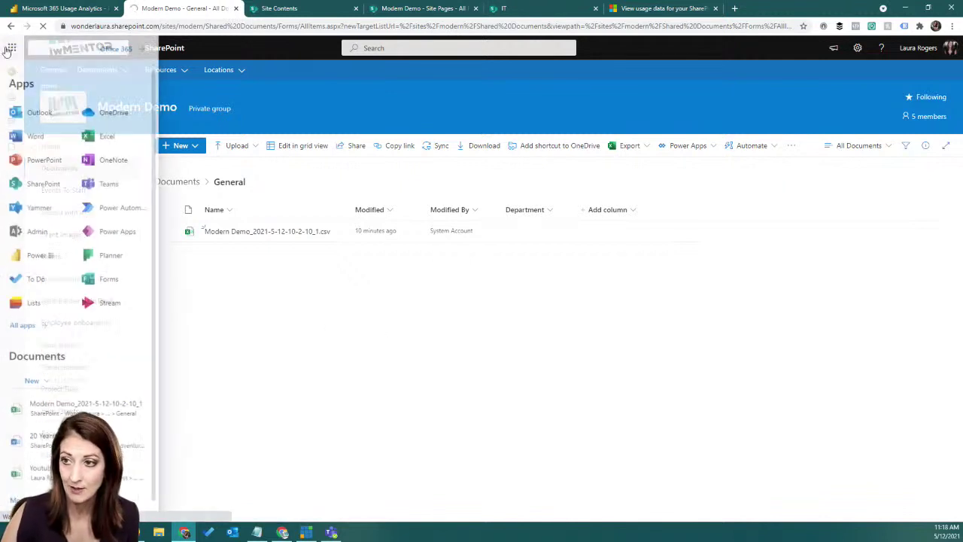
{"action": "left_click", "coordinate": [34, 233]}
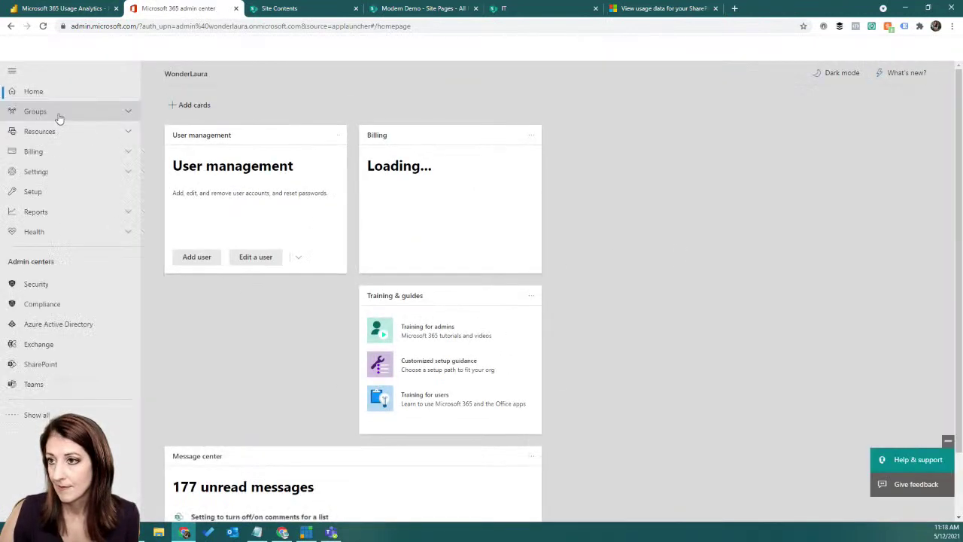
{"action": "left_click", "coordinate": [49, 366]}
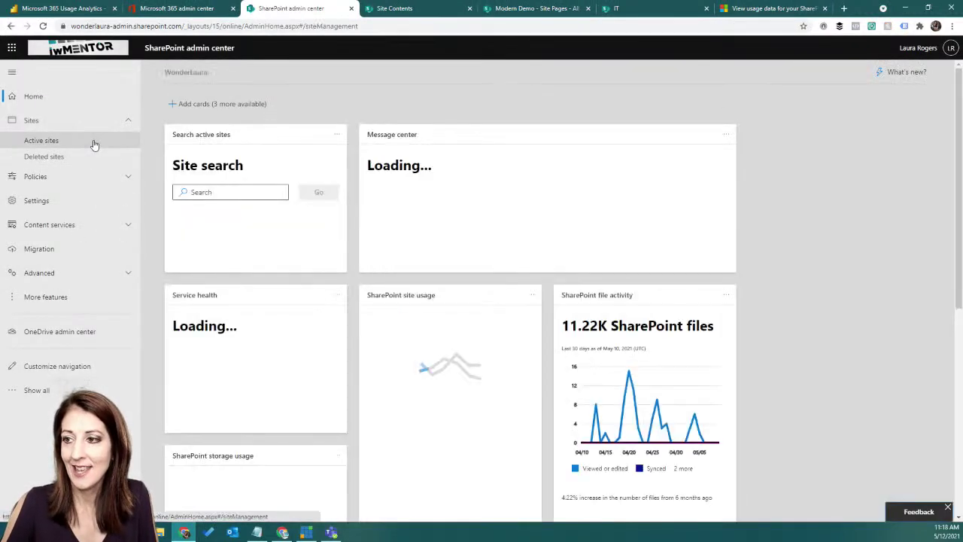
List the active sites and sort them by date created, newest first
{"action": "left_click", "coordinate": [94, 143]}
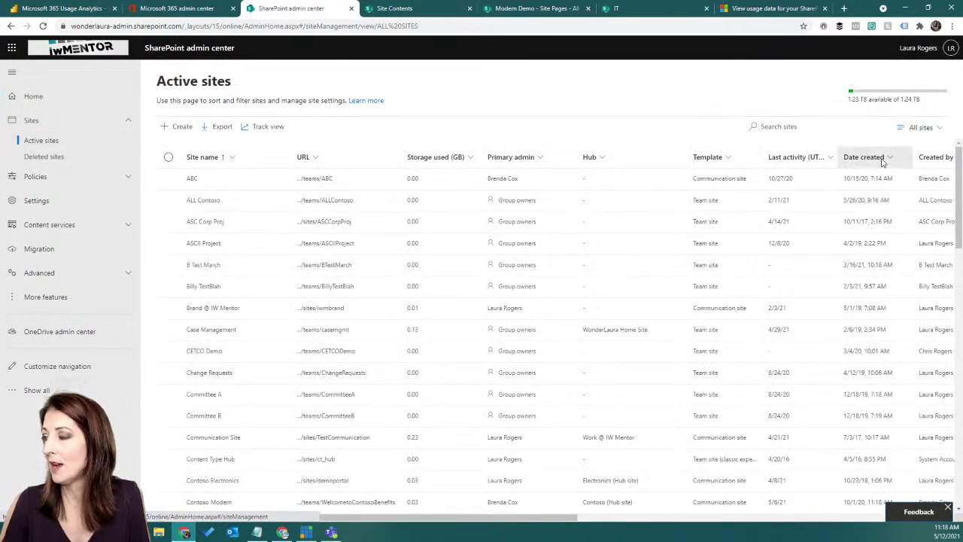
{"action": "left_click", "coordinate": [865, 157]}
{"action": "left_click", "coordinate": [860, 202]}
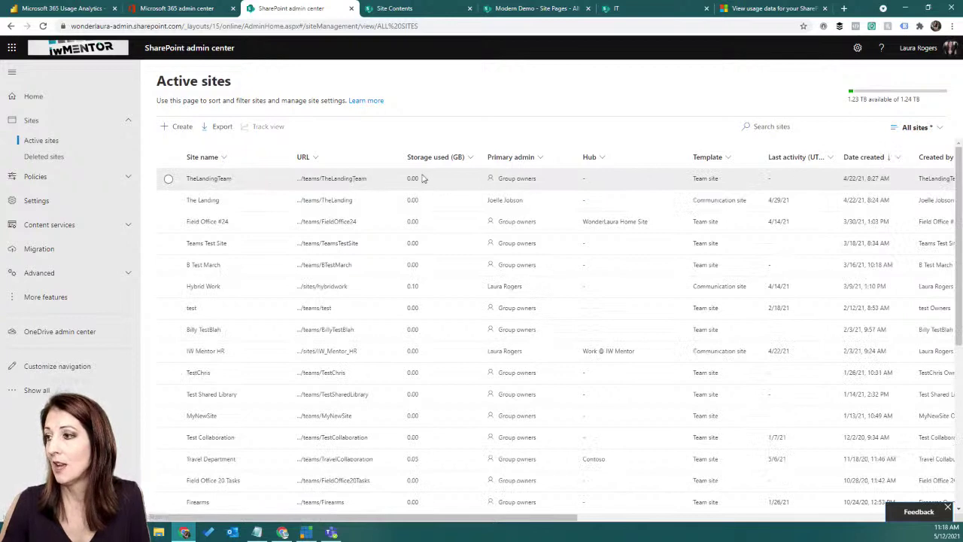
Open the TheLandingTeam site from the active sites list and show all of its site settings
{"action": "left_click", "coordinate": [346, 183]}
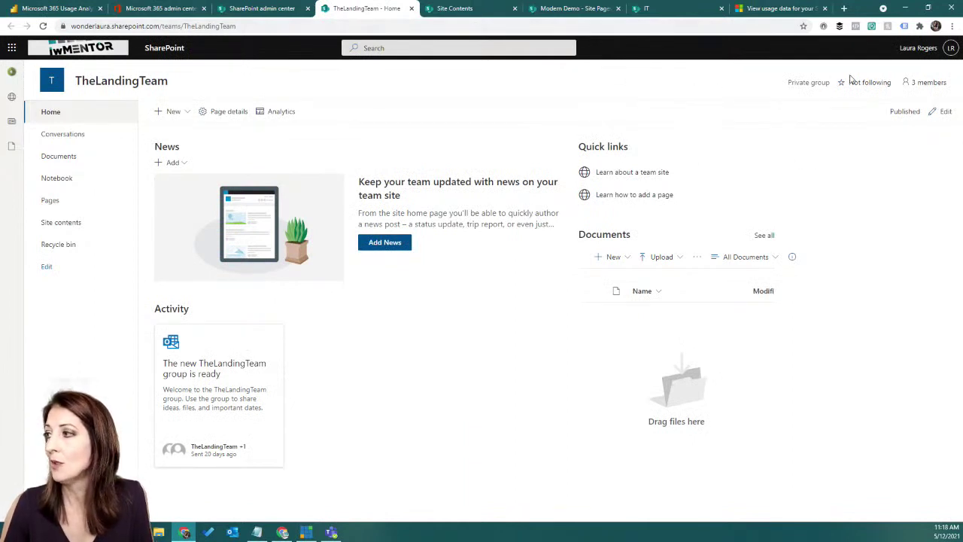
{"action": "left_click", "coordinate": [857, 48]}
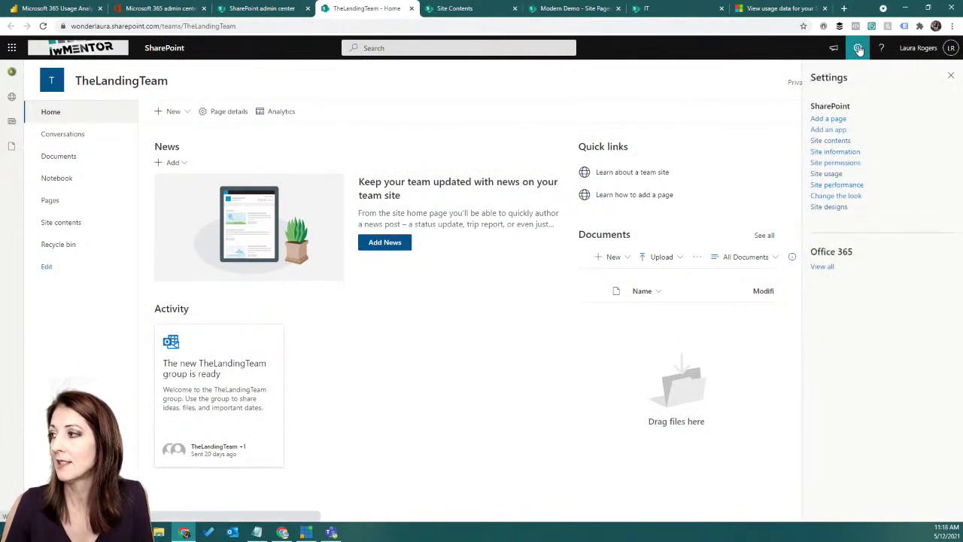
{"action": "left_click", "coordinate": [833, 152]}
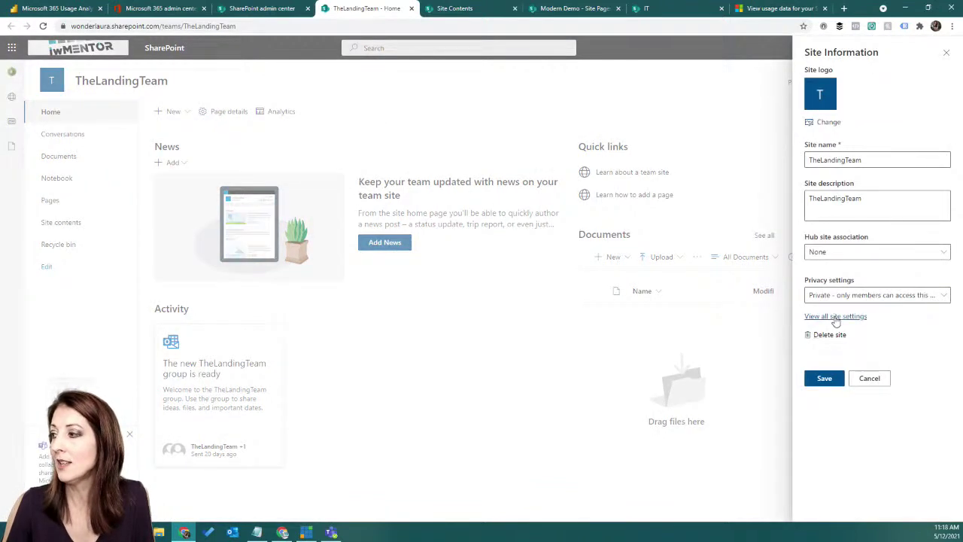
{"action": "left_click", "coordinate": [834, 320]}
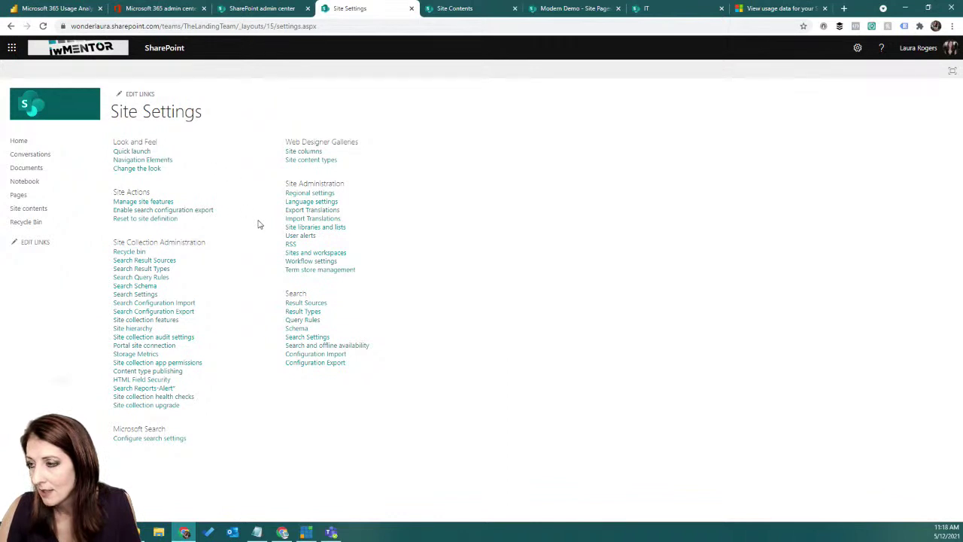
Open the site features list, find "viewers" on the page and examine the SharePoint Viewers feature's description
{"action": "left_click", "coordinate": [136, 202]}
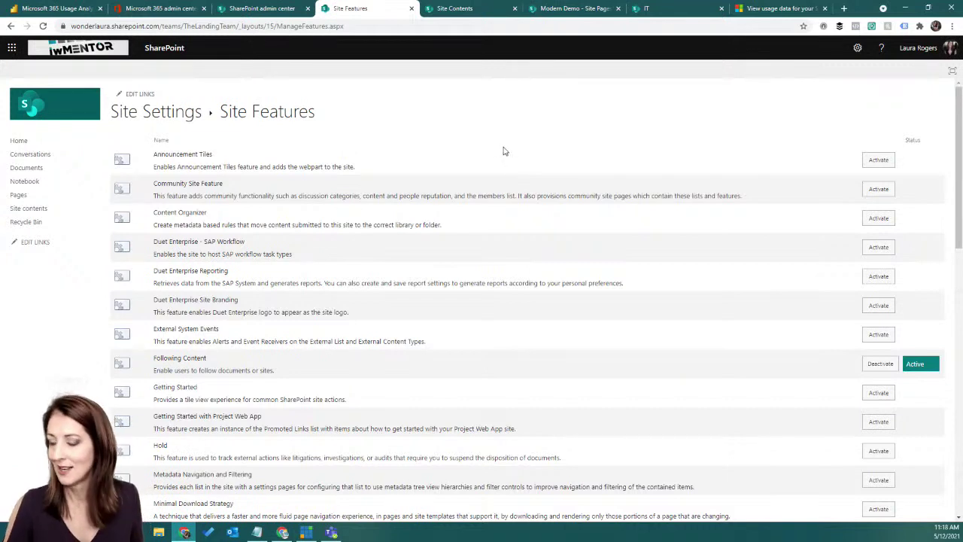
{"action": "key", "text": "ctrl+f"}
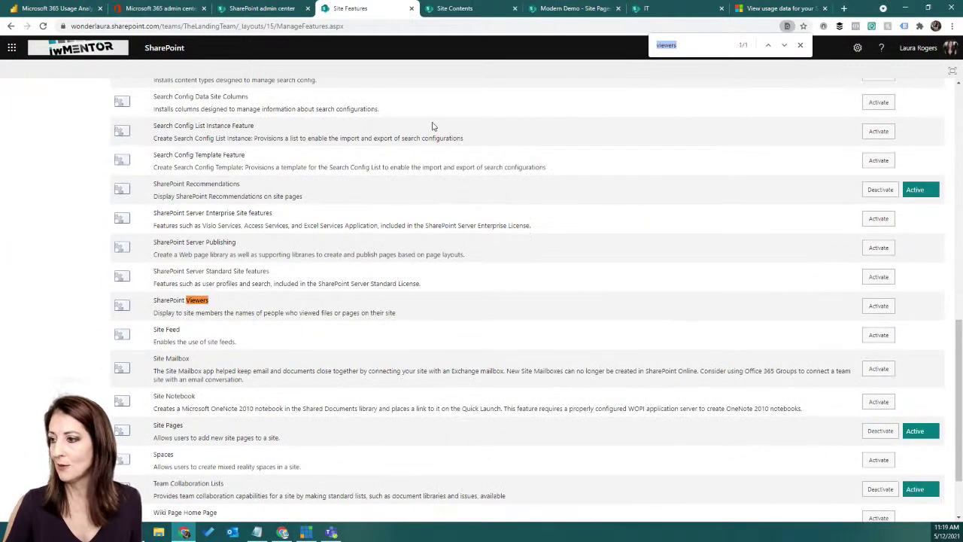
{"action": "left_click", "coordinate": [222, 309]}
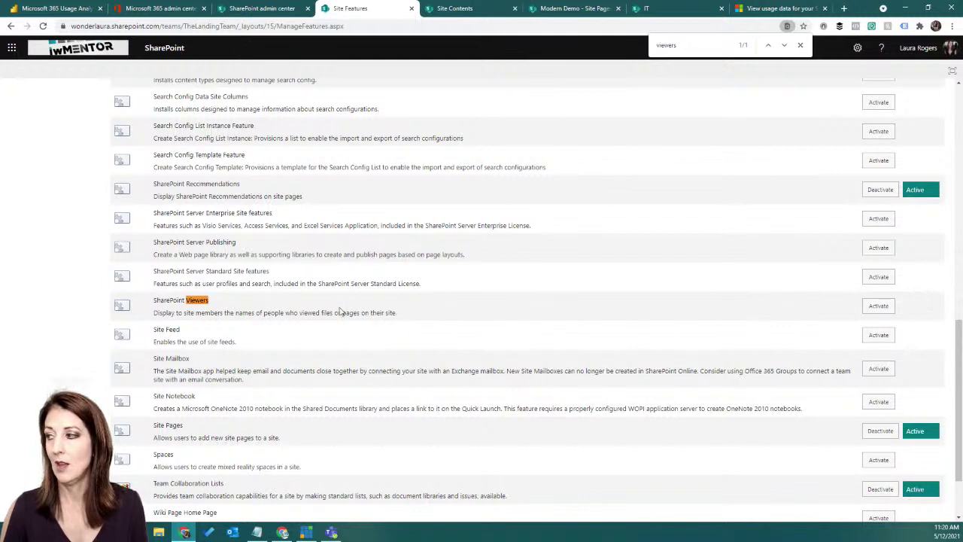
{"action": "left_click_drag", "start_coordinate": [153, 300], "coordinate": [210, 301]}
{"action": "left_click", "coordinate": [219, 307]}
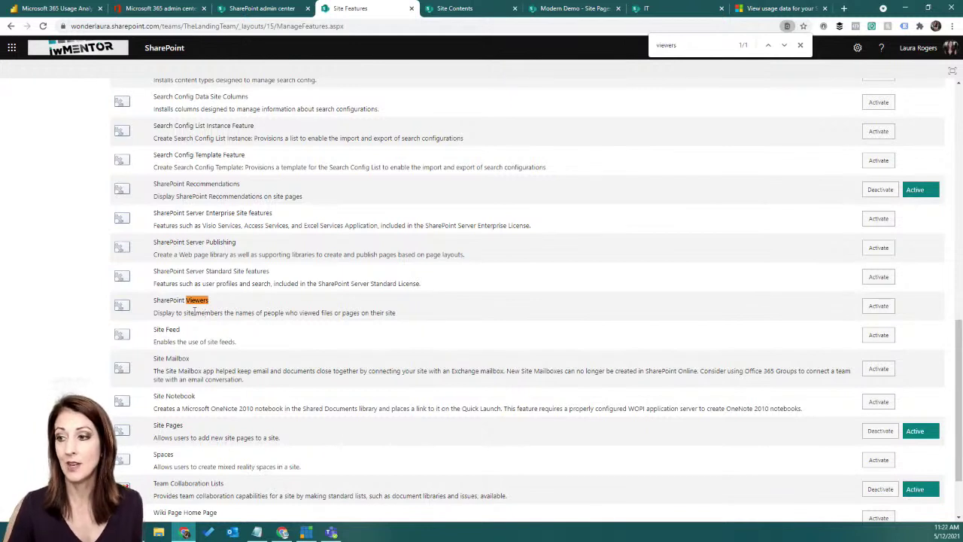
{"action": "left_click_drag", "start_coordinate": [154, 300], "coordinate": [219, 302]}
{"action": "left_click", "coordinate": [221, 304]}
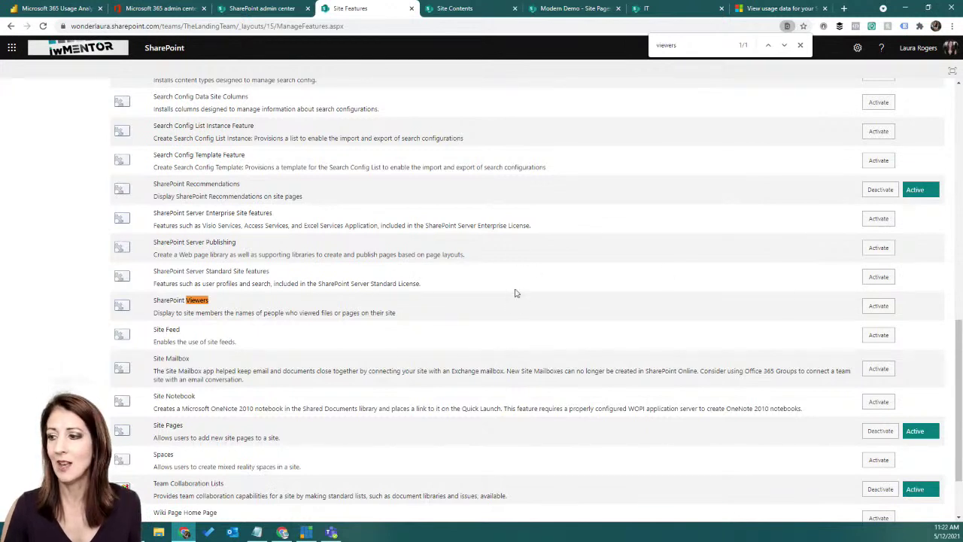
{"action": "left_click_drag", "start_coordinate": [153, 300], "coordinate": [229, 303]}
{"action": "left_click", "coordinate": [228, 304]}
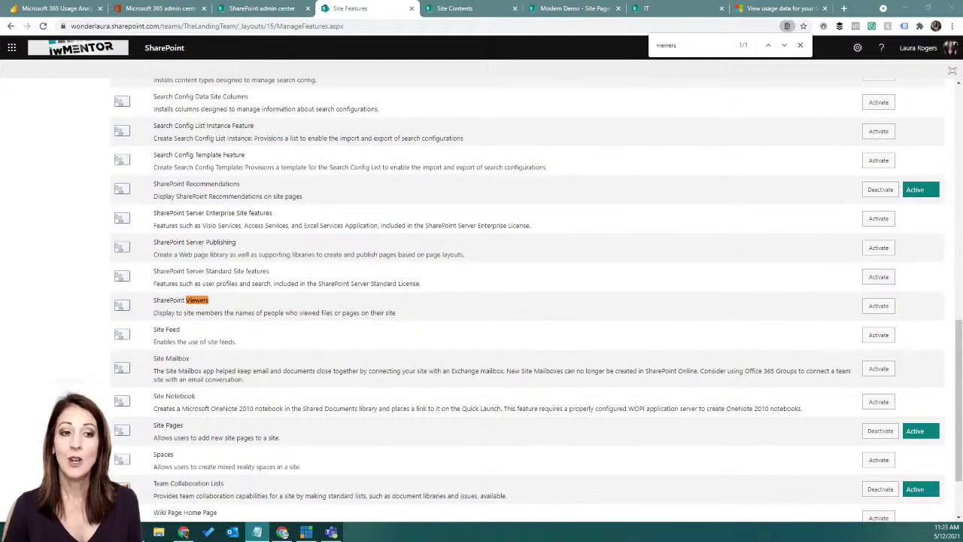
Switch to the IW Mentor Team Site usage page and review the hub usage analytics for the last 7 days
{"action": "scroll", "coordinate": [665, 224], "scroll_direction": "up", "scroll_amount": 15}
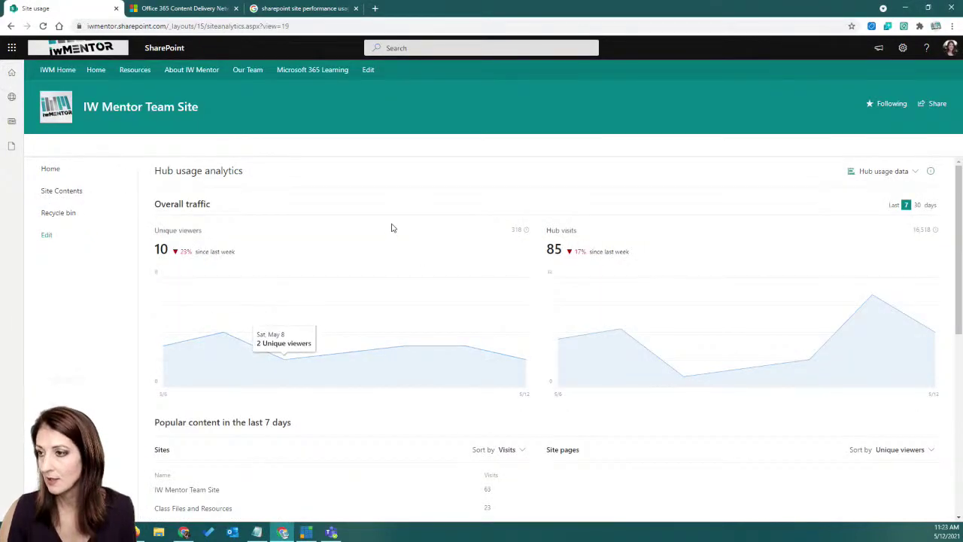
{"action": "scroll", "coordinate": [392, 227], "scroll_direction": "down", "scroll_amount": 5}
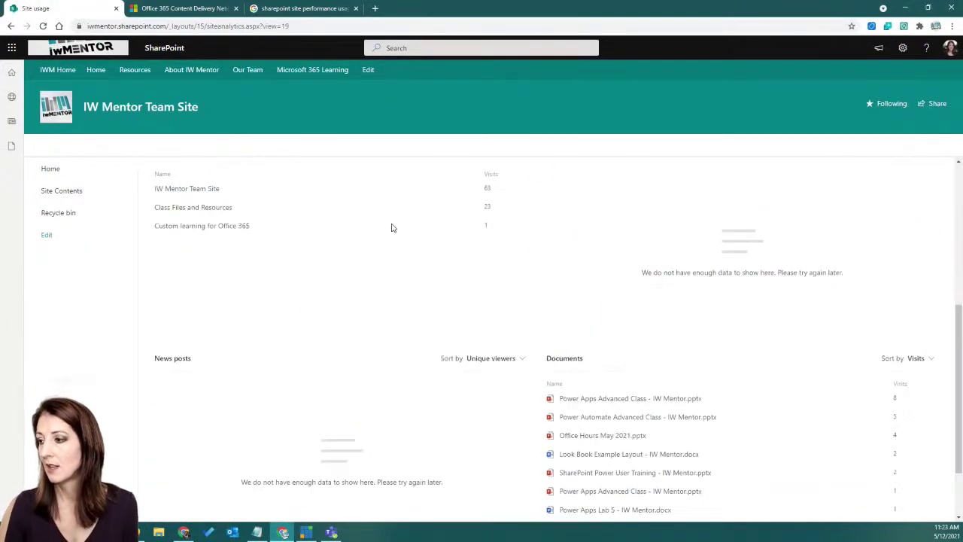
{"action": "scroll", "coordinate": [392, 227], "scroll_direction": "up", "scroll_amount": 5}
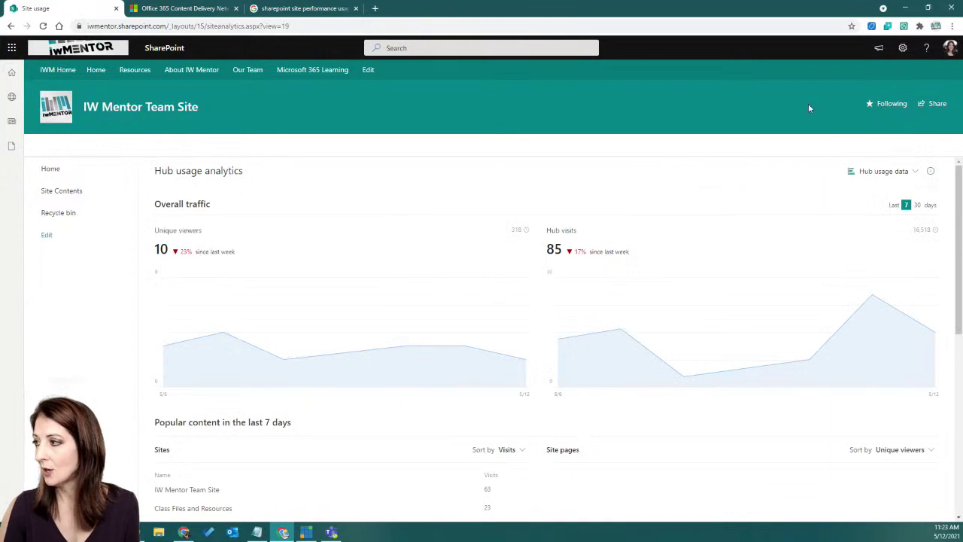
{"action": "scroll", "coordinate": [426, 319], "scroll_direction": "down", "scroll_amount": 5}
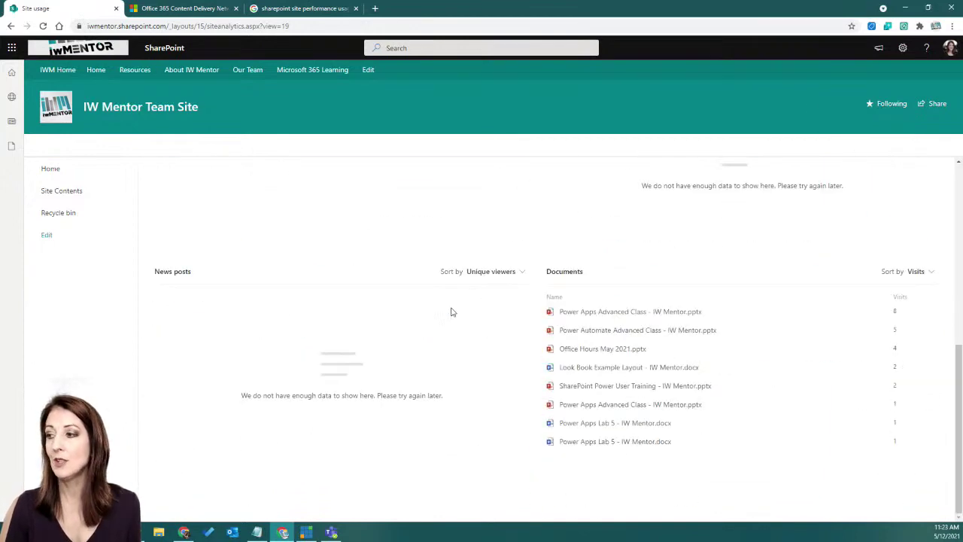
{"action": "scroll", "coordinate": [620, 275], "scroll_direction": "up", "scroll_amount": 5}
Switch the analytics to site usage data and review the report through to the items shared with external users
{"action": "left_click", "coordinate": [869, 172]}
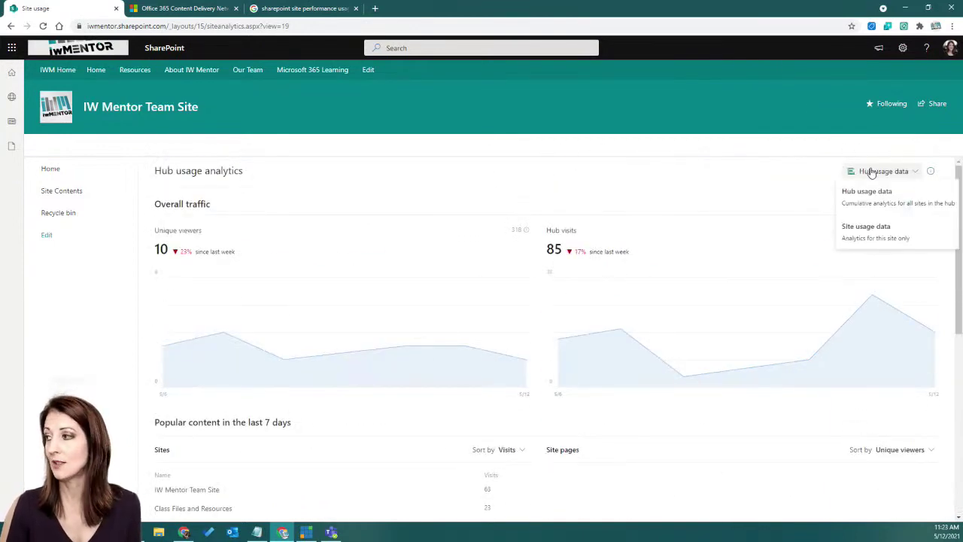
{"action": "left_click", "coordinate": [865, 231]}
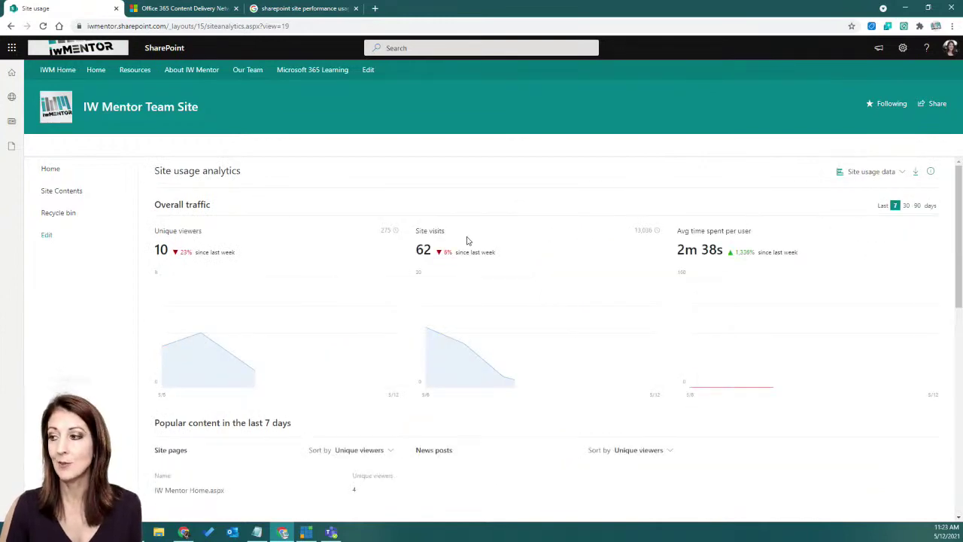
{"action": "scroll", "coordinate": [370, 293], "scroll_direction": "down", "scroll_amount": 10}
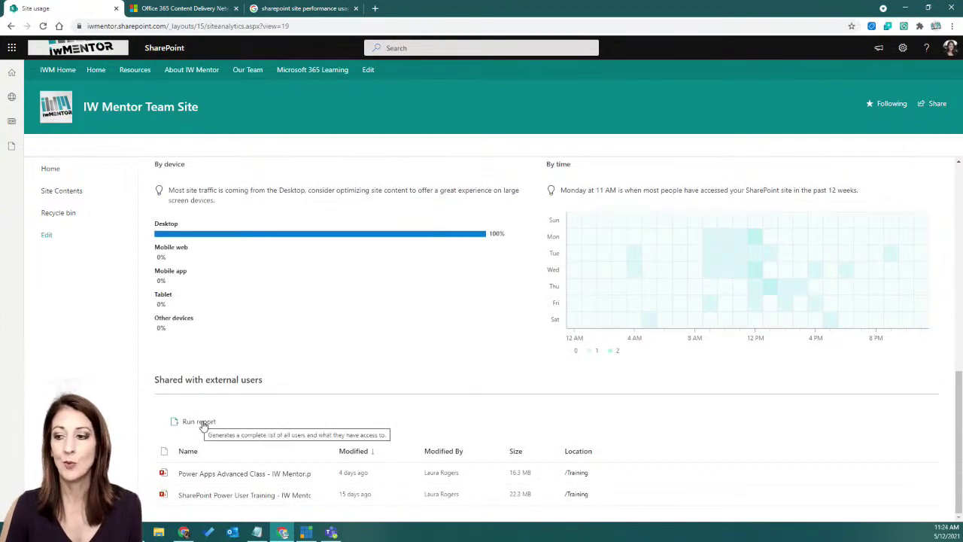
{"action": "scroll", "coordinate": [519, 341], "scroll_direction": "up", "scroll_amount": 10}
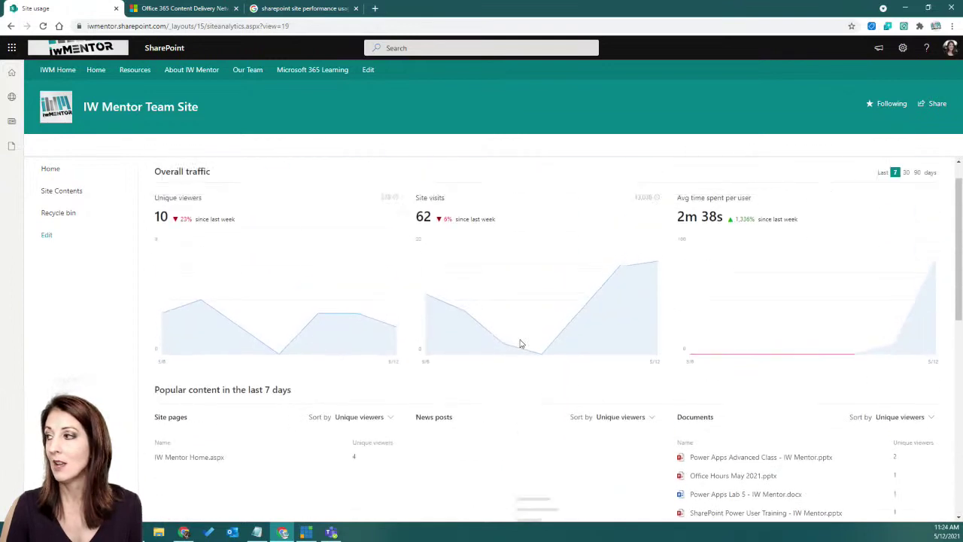
{"action": "scroll", "coordinate": [520, 344], "scroll_direction": "up", "scroll_amount": 2}
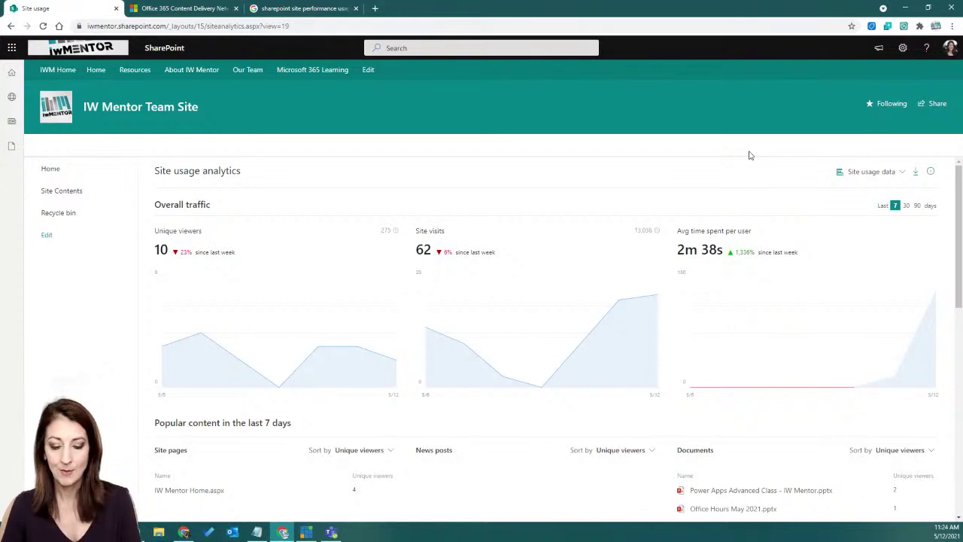
Download the site usage workbook and open it in Excel to review the overall traffic report for the last 90 days
{"action": "key", "text": "F5"}
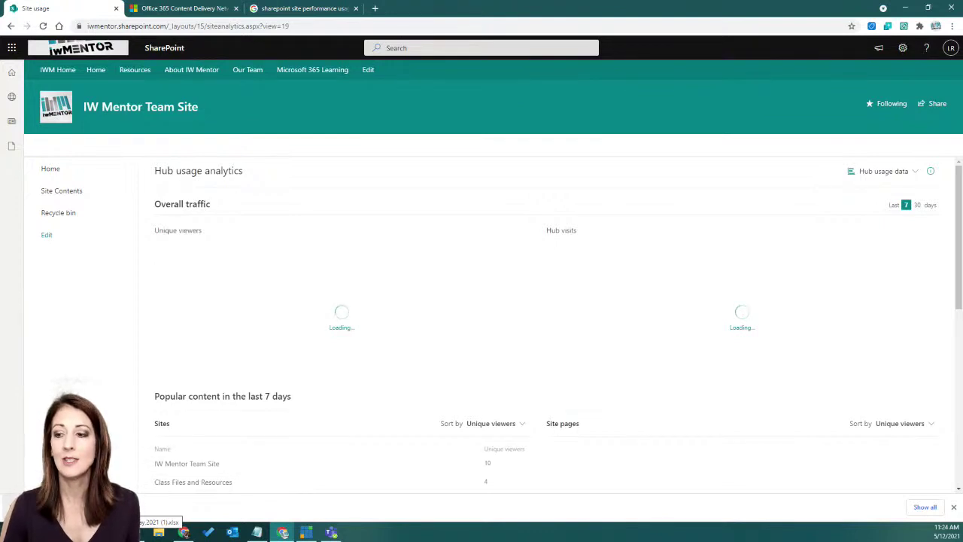
{"action": "left_click", "coordinate": [159, 522]}
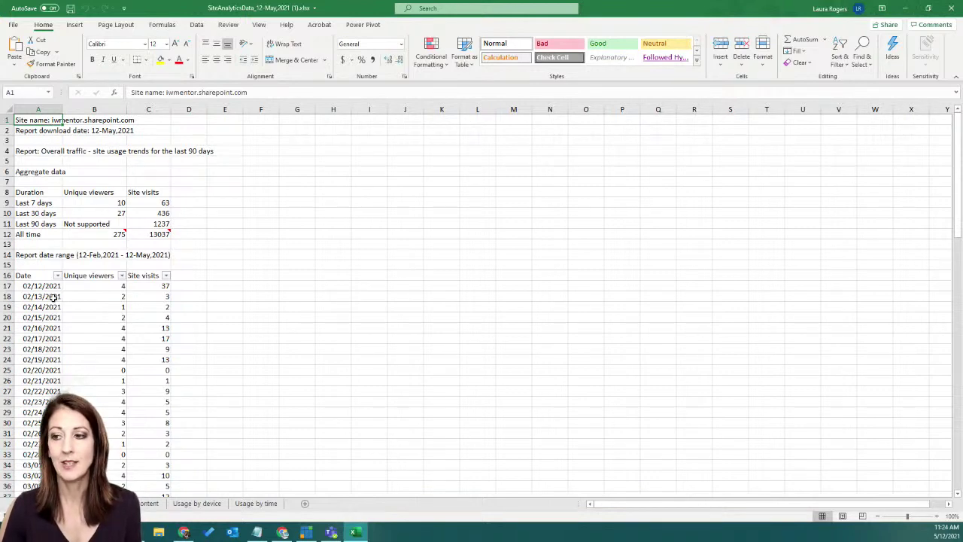
{"action": "scroll", "coordinate": [56, 284], "scroll_direction": "down", "scroll_amount": 1}
{"action": "scroll", "coordinate": [151, 265], "scroll_direction": "down", "scroll_amount": 2}
{"action": "scroll", "coordinate": [152, 267], "scroll_direction": "down", "scroll_amount": 20}
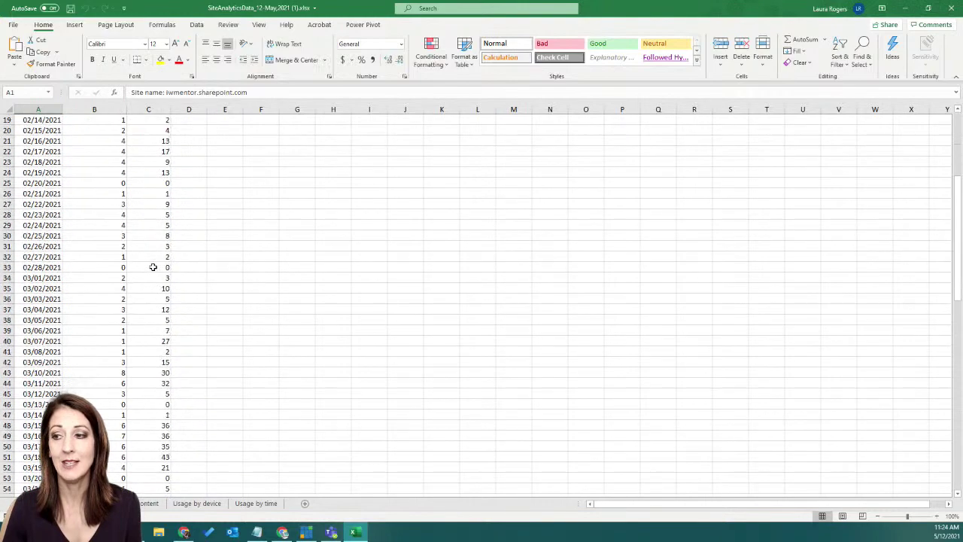
{"action": "scroll", "coordinate": [153, 267], "scroll_direction": "up", "scroll_amount": 13}
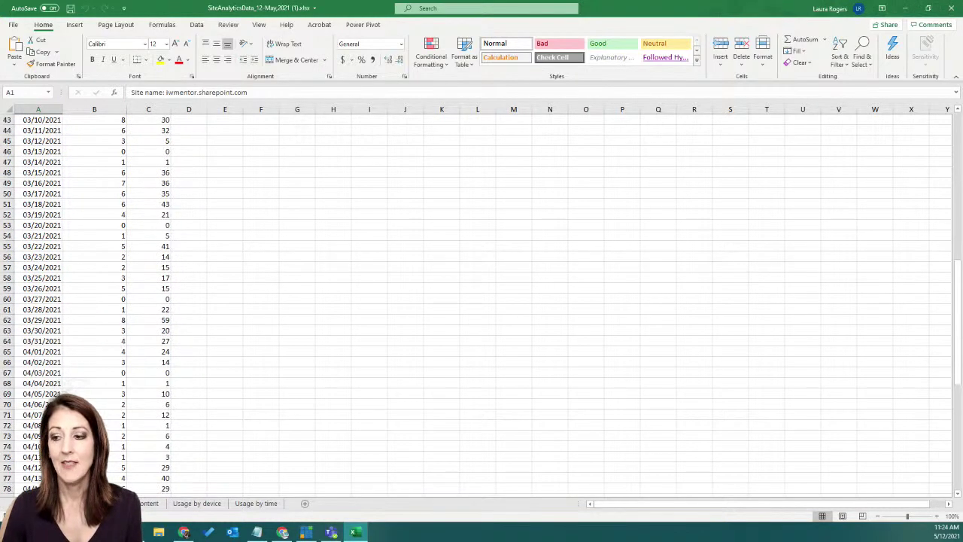
{"action": "scroll", "coordinate": [159, 325], "scroll_direction": "up", "scroll_amount": 14}
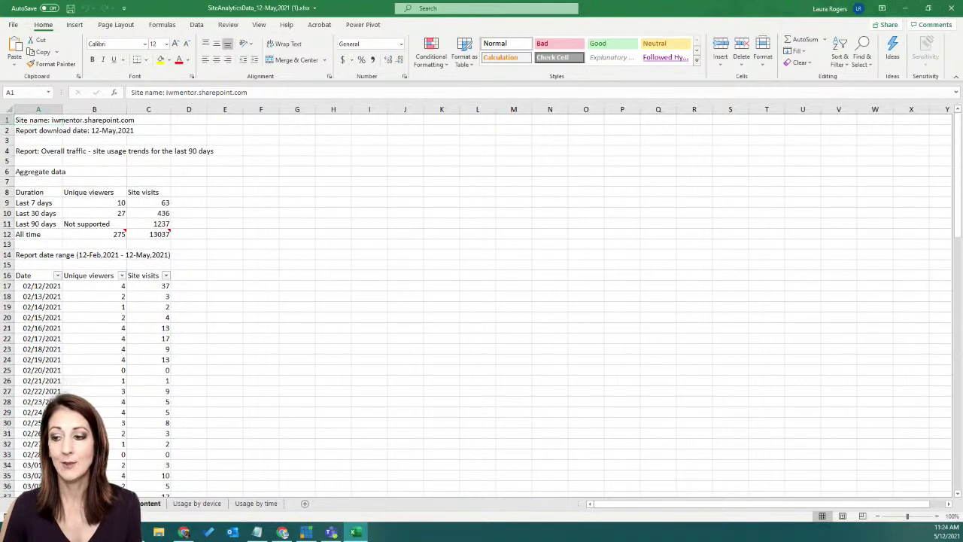
Widen column A of the popular content sheet to fit the file names, and open the Usage by device sheet
{"action": "key", "text": "ctrl+Page_Down"}
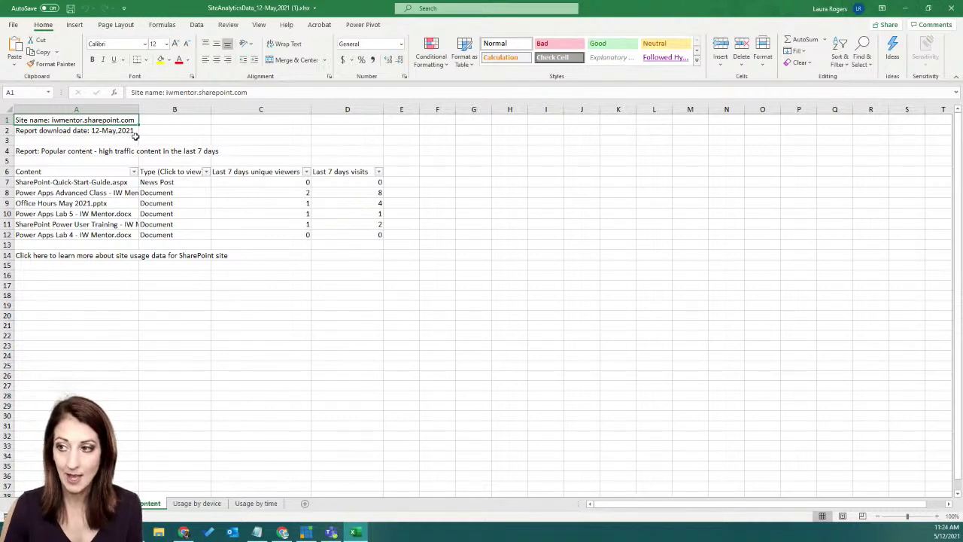
{"action": "double_click", "coordinate": [139, 110]}
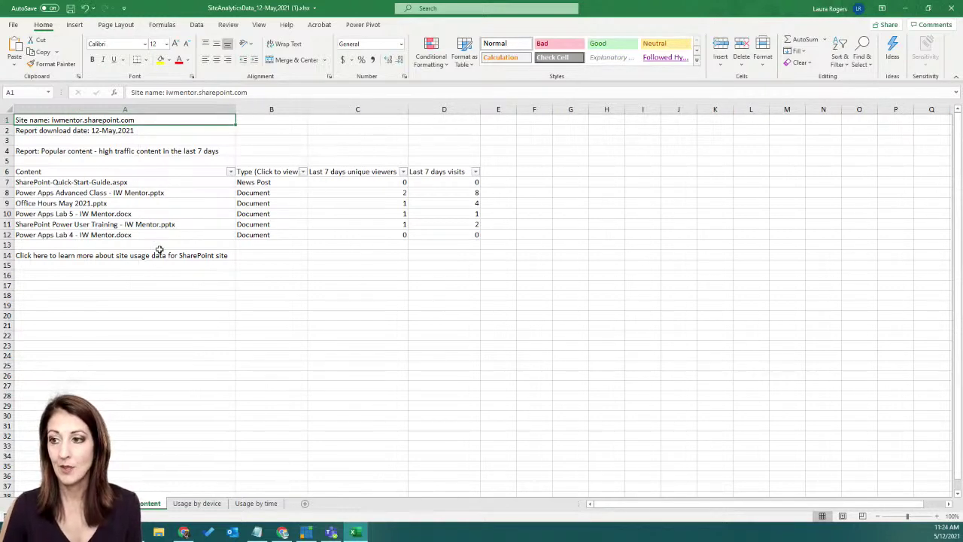
{"action": "left_click", "coordinate": [202, 503]}
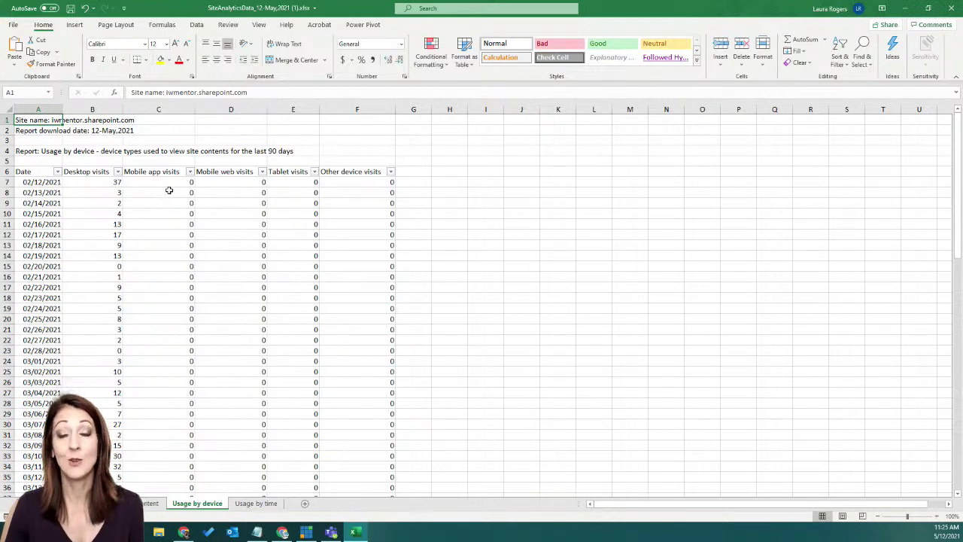
Review the daily visits on the Usage by device sheet and the hourly unique viewers on the Usage by time sheet
{"action": "scroll", "coordinate": [308, 244], "scroll_direction": "down", "scroll_amount": 14}
{"action": "scroll", "coordinate": [308, 244], "scroll_direction": "up", "scroll_amount": 8}
{"action": "left_click", "coordinate": [256, 501]}
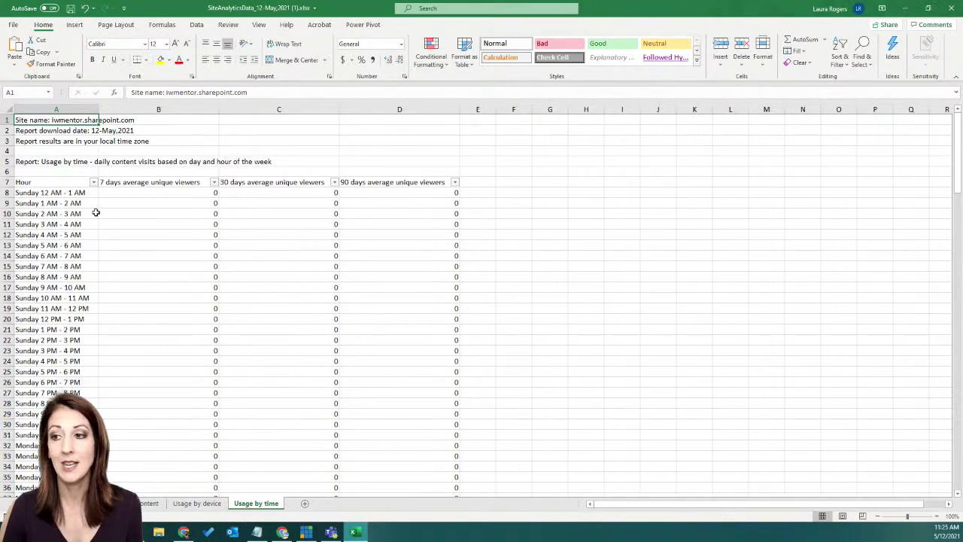
{"action": "scroll", "coordinate": [98, 215], "scroll_direction": "down", "scroll_amount": 10}
{"action": "scroll", "coordinate": [101, 219], "scroll_direction": "down", "scroll_amount": 20}
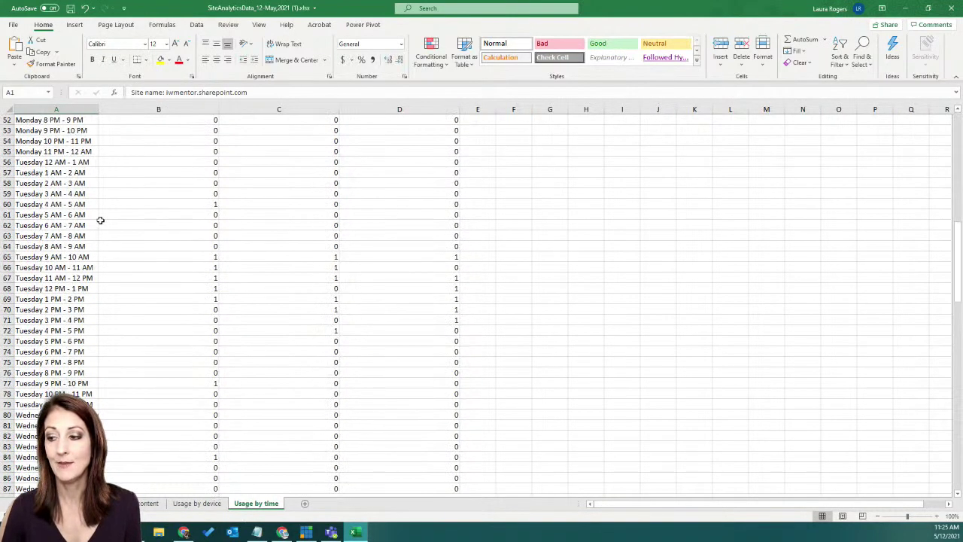
{"action": "scroll", "coordinate": [100, 220], "scroll_direction": "up", "scroll_amount": 20}
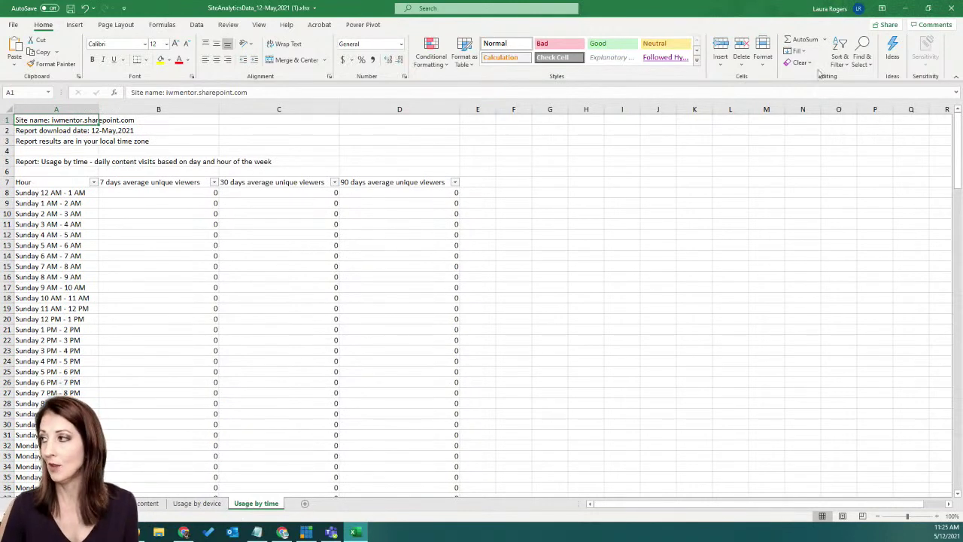
Return to the SharePoint usage page in Chrome, show site usage data, and review it through to the items shared with external users
{"action": "left_click", "coordinate": [906, 8]}
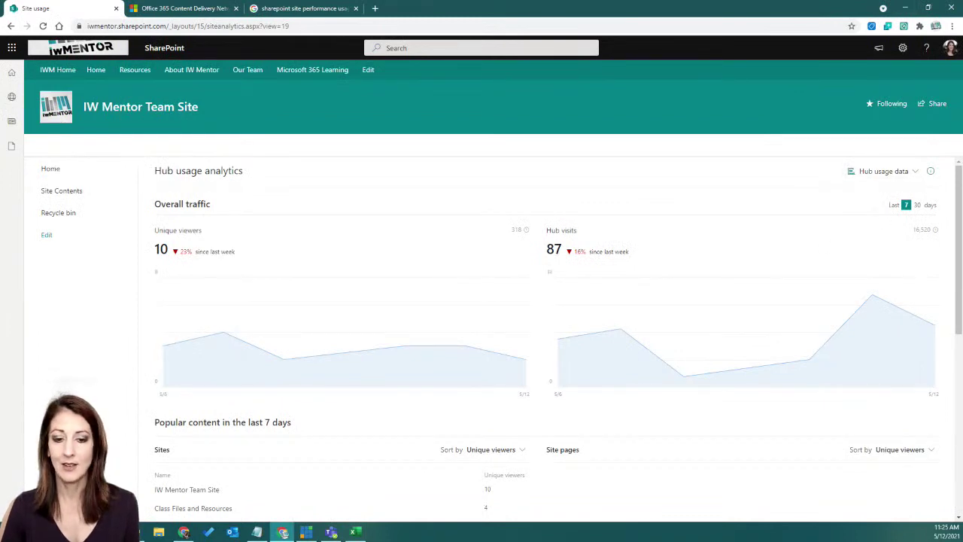
{"action": "key", "text": "alt+Tab"}
{"action": "key", "text": "alt+Tab"}
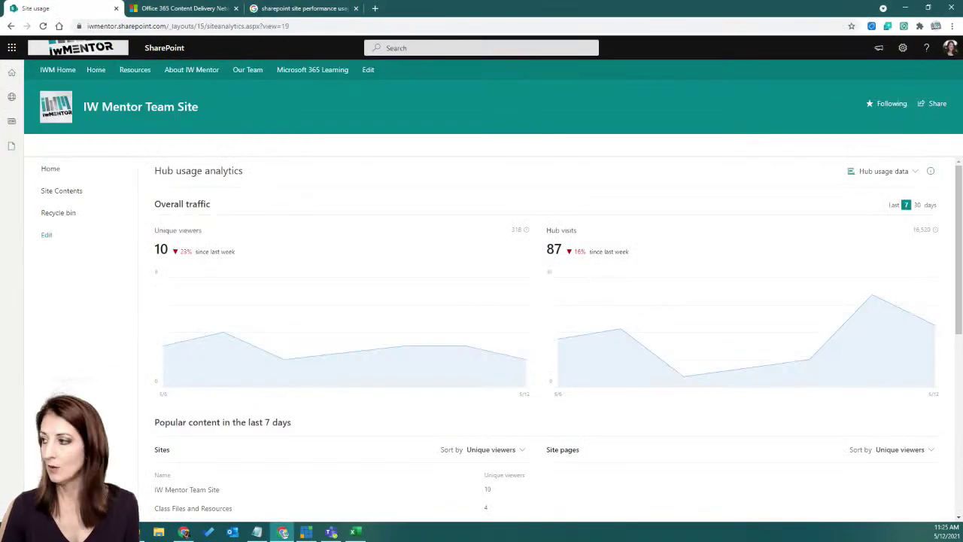
{"action": "left_click", "coordinate": [881, 172]}
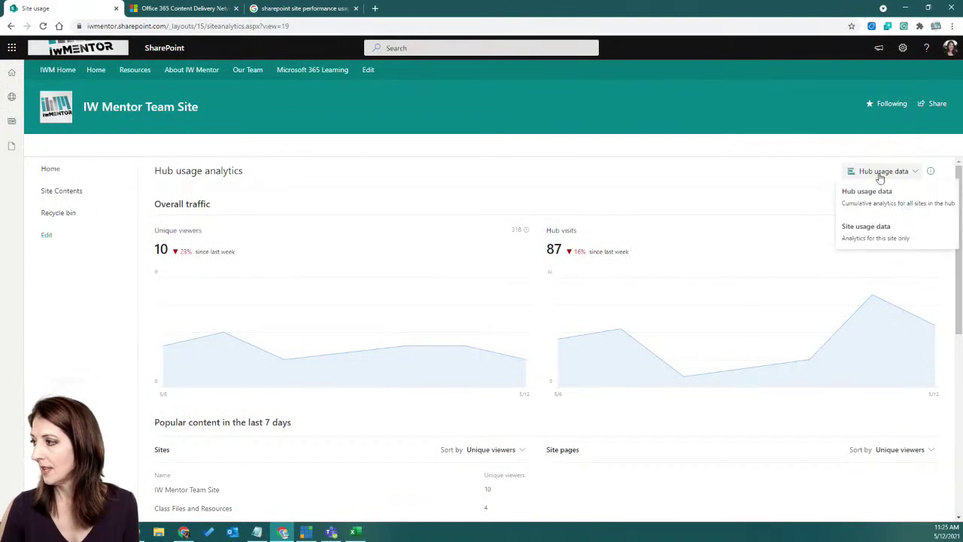
{"action": "left_click", "coordinate": [865, 234]}
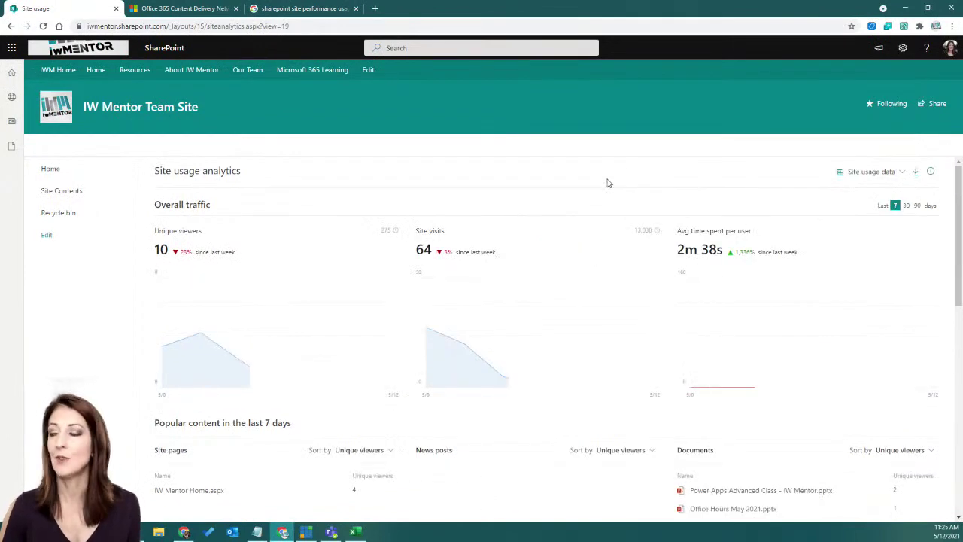
{"action": "scroll", "coordinate": [125, 361], "scroll_direction": "down", "scroll_amount": 6}
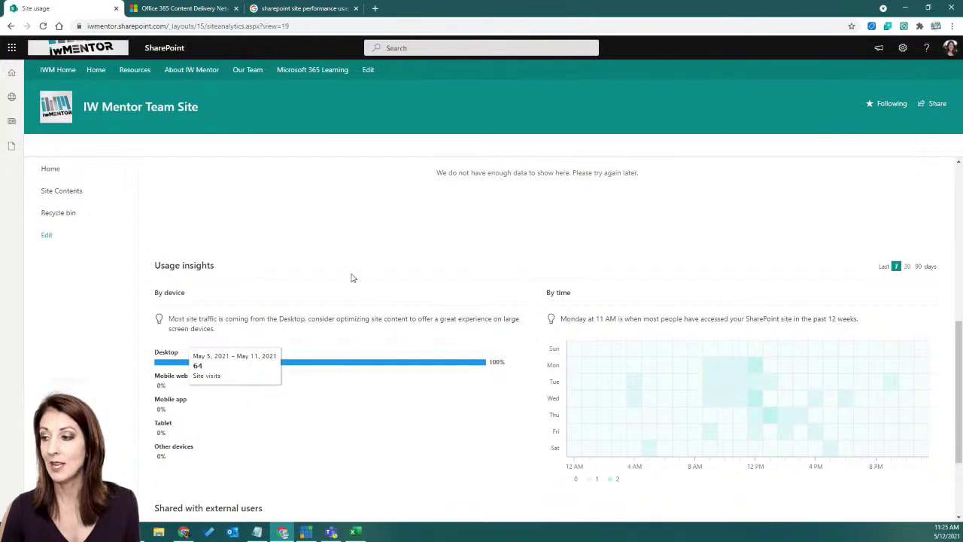
{"action": "scroll", "coordinate": [799, 412], "scroll_direction": "down", "scroll_amount": 2}
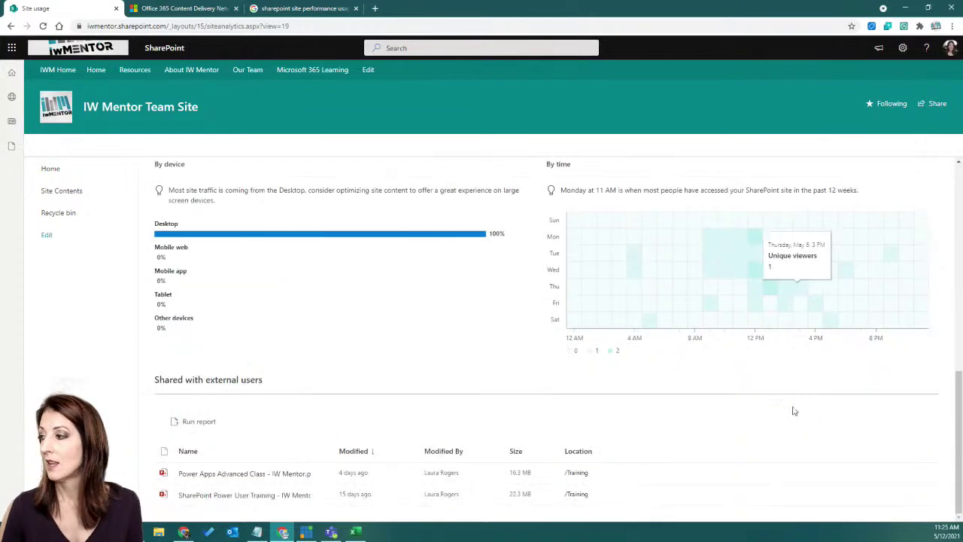
Start the external sharing report to check the save destinations in Documents, and cancel without saving it
{"action": "left_click", "coordinate": [201, 422]}
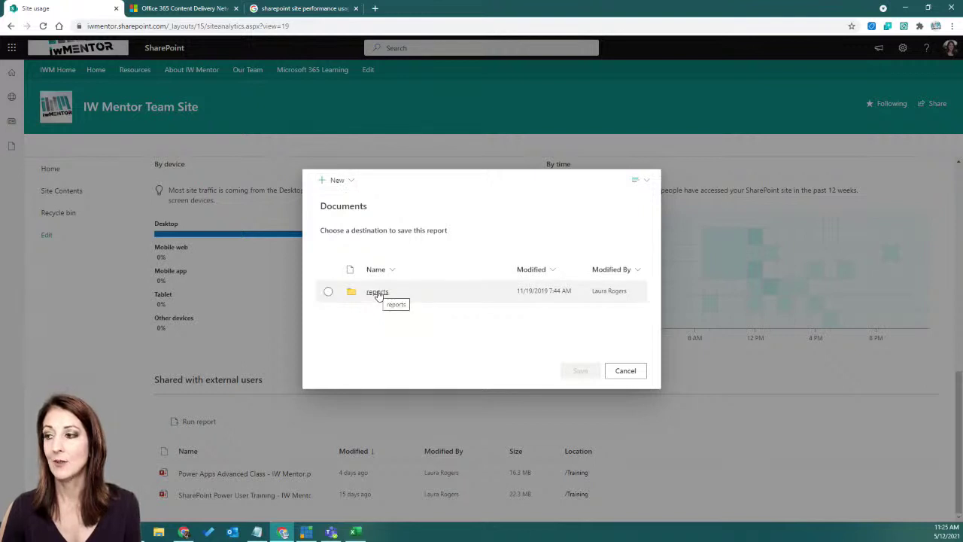
{"action": "left_click", "coordinate": [349, 182]}
{"action": "left_click", "coordinate": [468, 229]}
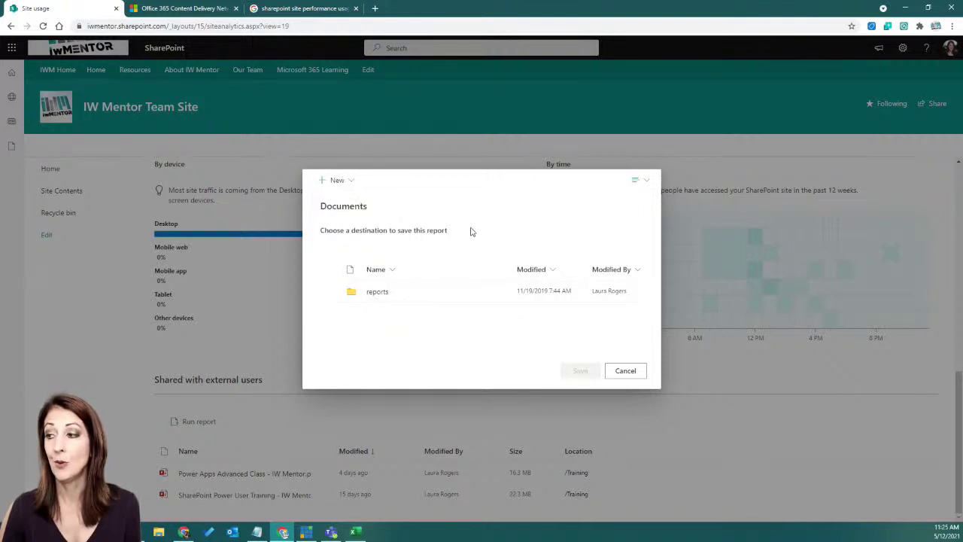
{"action": "left_click", "coordinate": [629, 374]}
{"action": "left_click", "coordinate": [69, 191]}
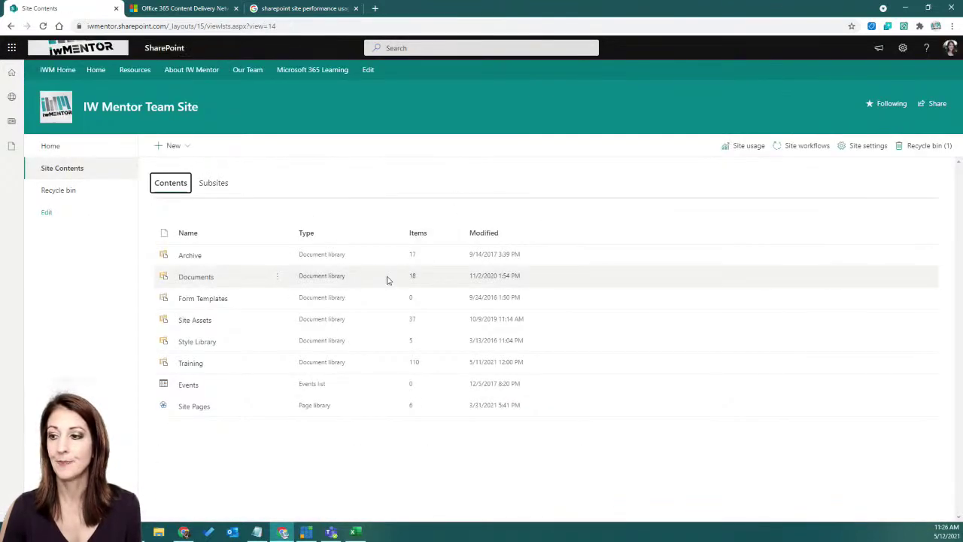
{"action": "left_click", "coordinate": [202, 277]}
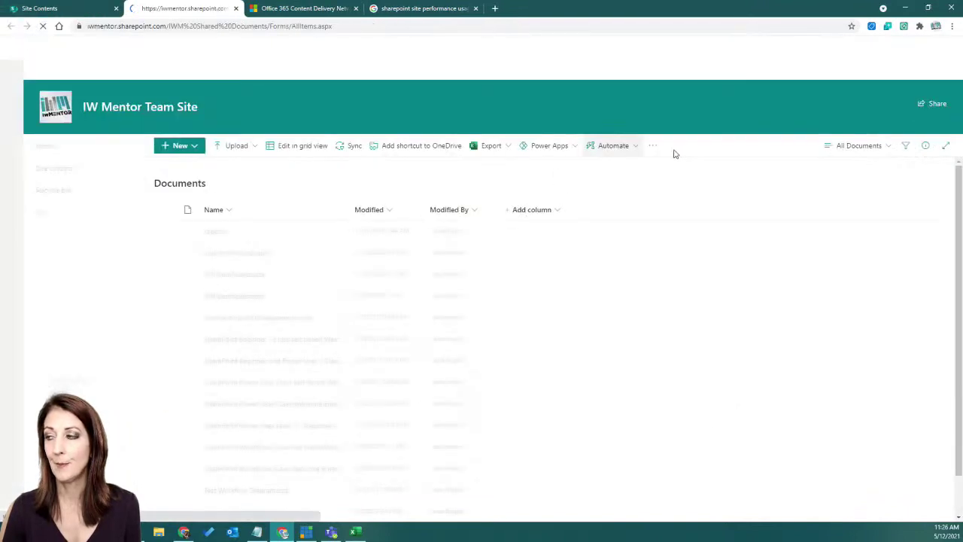
{"action": "left_click", "coordinate": [215, 232]}
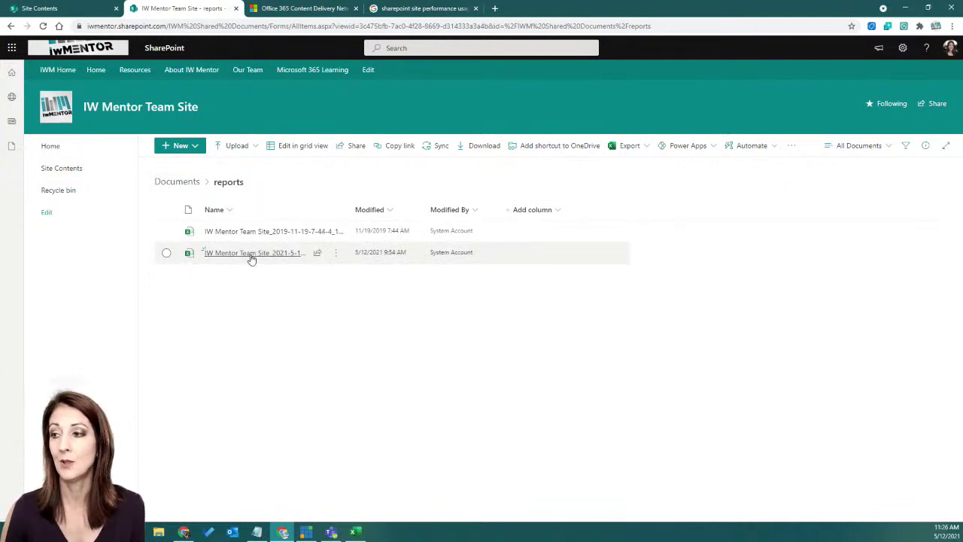
{"action": "mouse_move", "coordinate": [250, 254]}
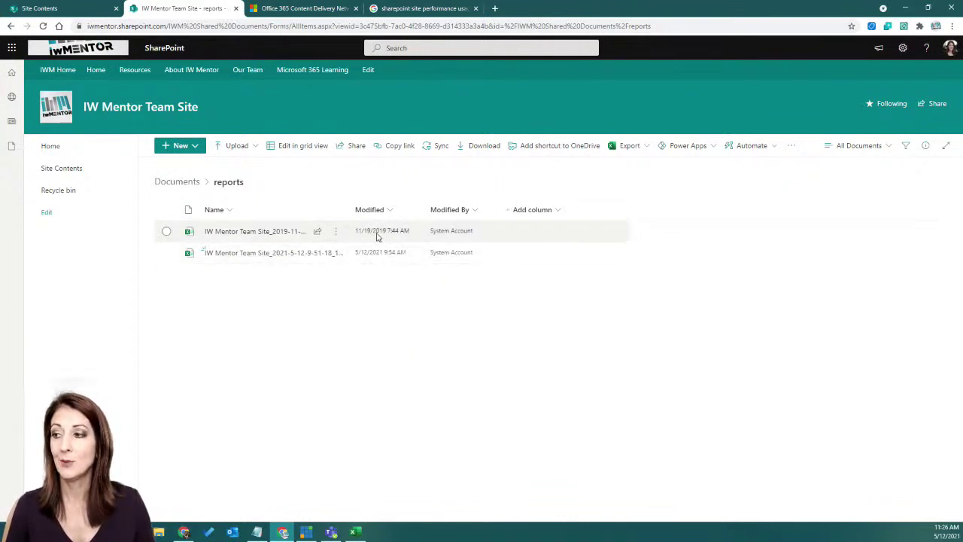
{"action": "left_click", "coordinate": [277, 253]}
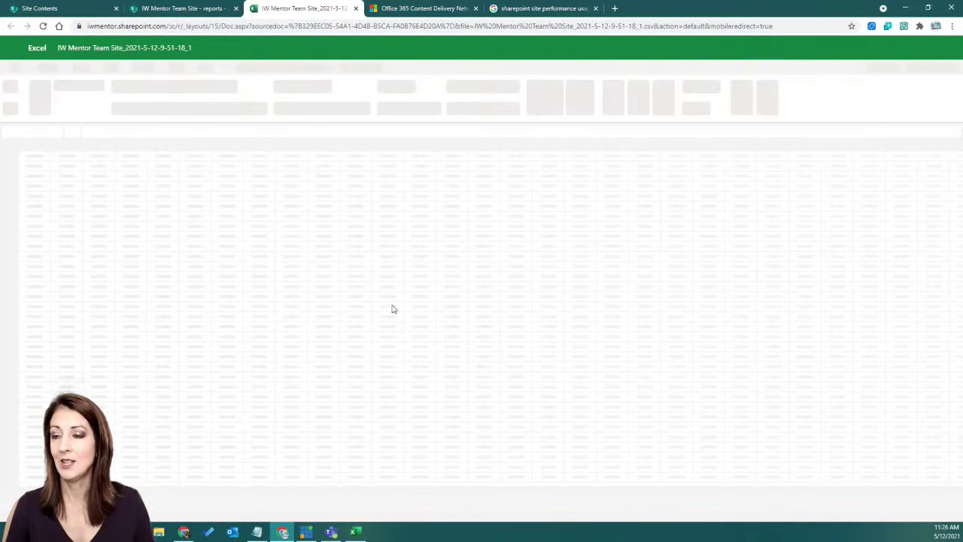
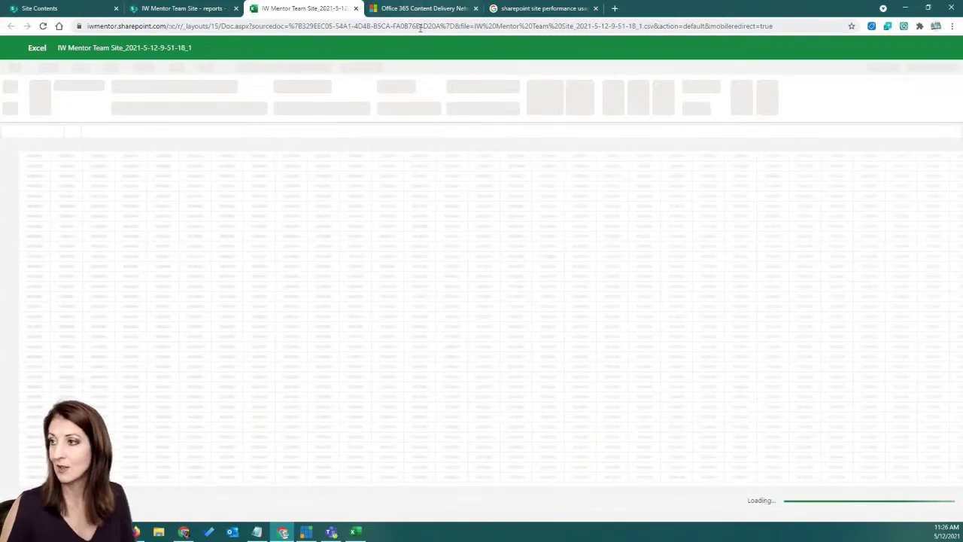
{"action": "left_click", "coordinate": [131, 29]}
{"action": "key", "text": "Return"}
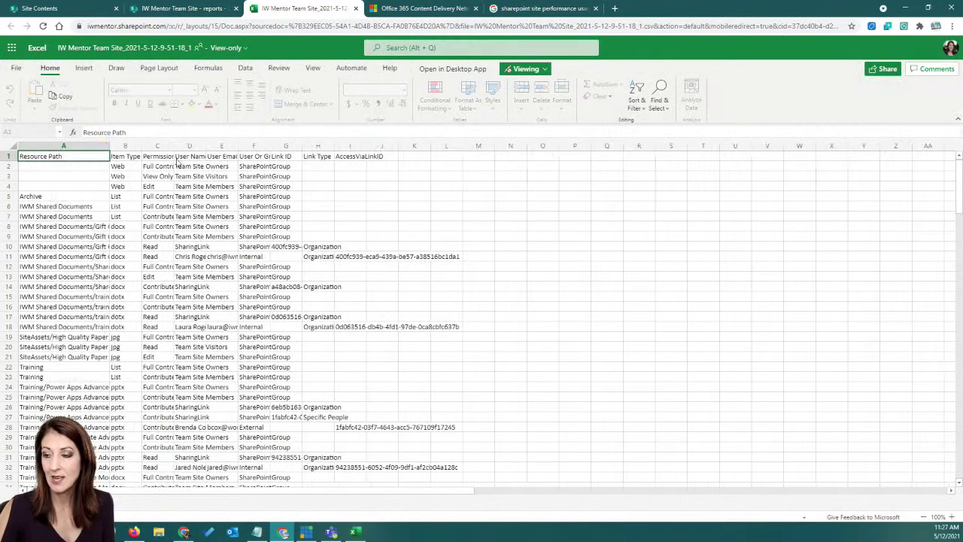
Widen the Resource Path and User Name columns of the sharing report to fit their contents
{"action": "left_click_drag", "start_coordinate": [110, 146], "coordinate": [128, 146]}
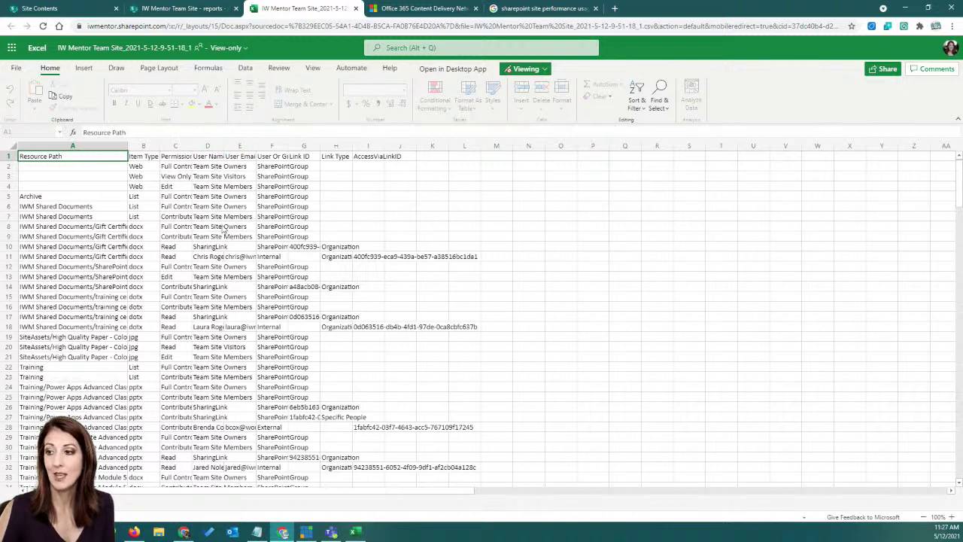
{"action": "double_click", "coordinate": [223, 146]}
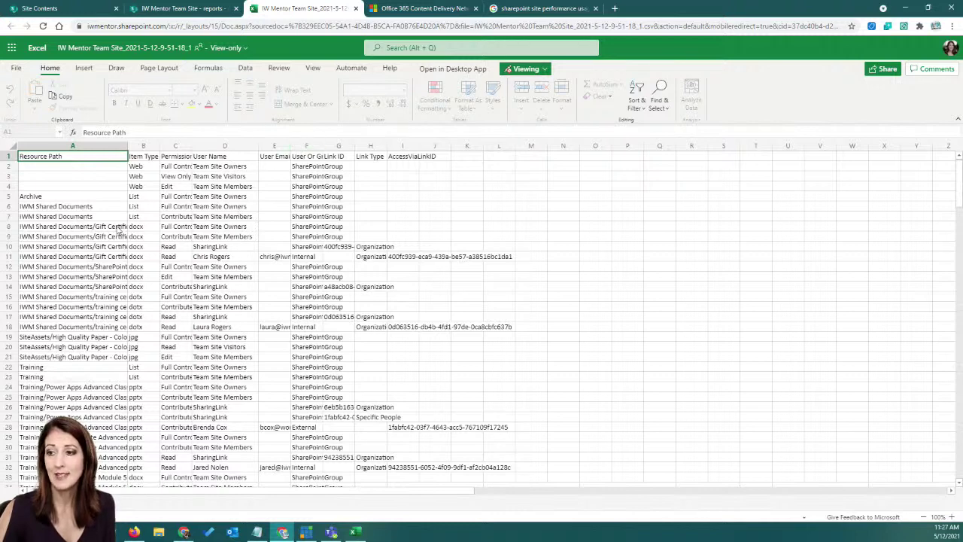
{"action": "left_click_drag", "start_coordinate": [127, 145], "coordinate": [193, 145]}
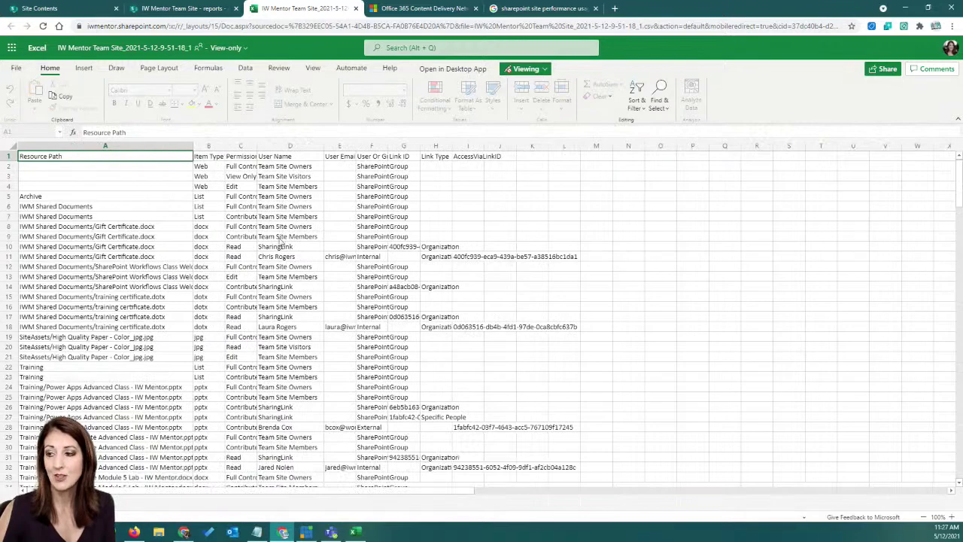
Look through the sharing report's rows and find the internal and external entries in column F
{"action": "scroll", "coordinate": [280, 247], "scroll_direction": "down", "scroll_amount": 13}
{"action": "scroll", "coordinate": [280, 247], "scroll_direction": "up", "scroll_amount": 3}
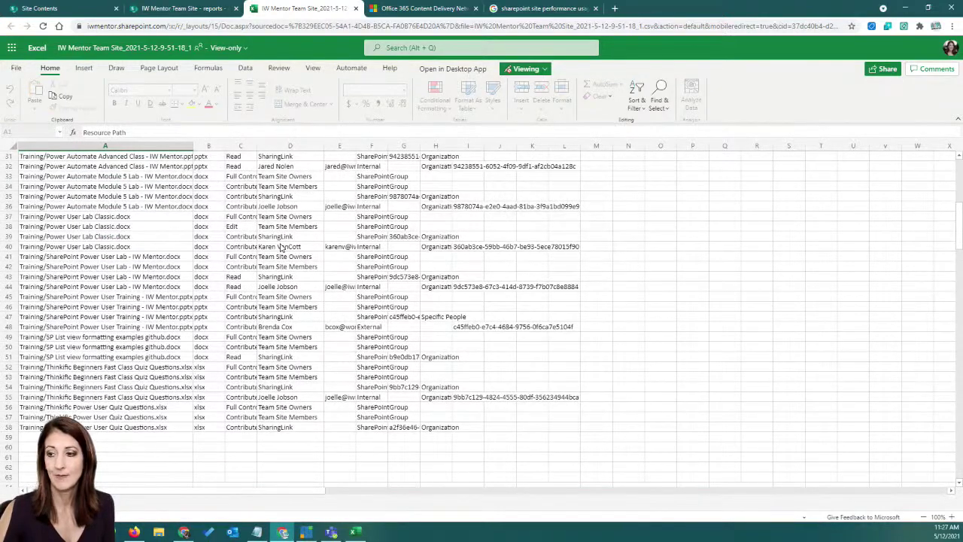
{"action": "scroll", "coordinate": [279, 246], "scroll_direction": "up", "scroll_amount": 10}
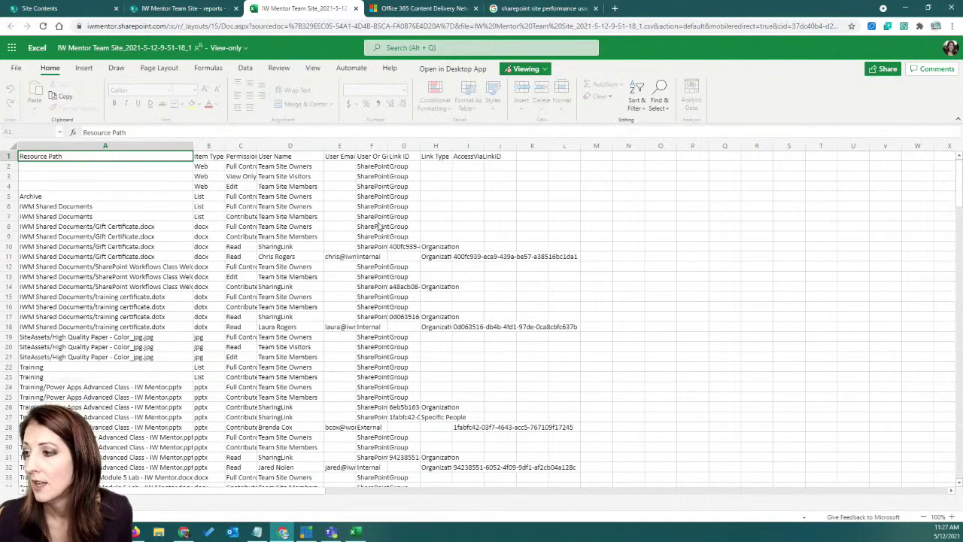
{"action": "scroll", "coordinate": [380, 226], "scroll_direction": "down", "scroll_amount": 5}
{"action": "left_click", "coordinate": [374, 320]}
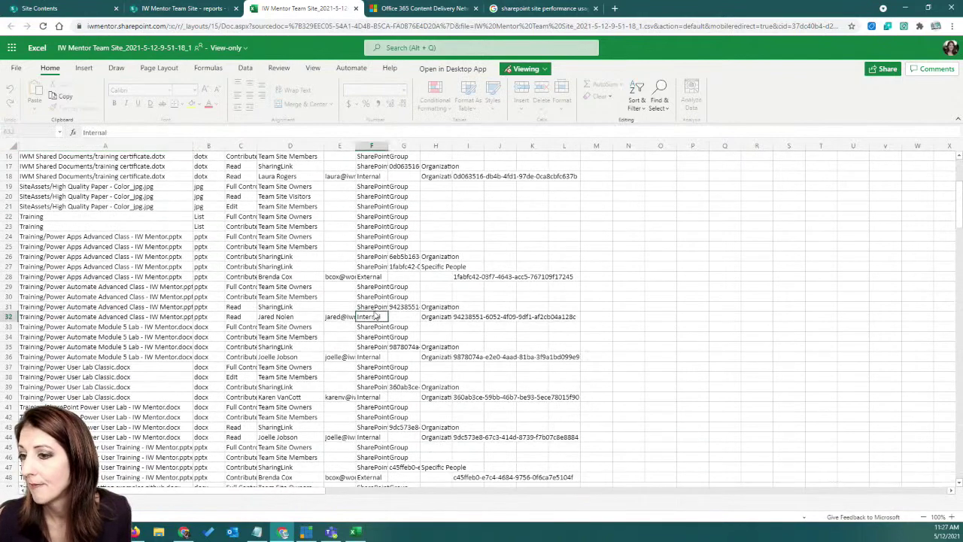
{"action": "scroll", "coordinate": [377, 324], "scroll_direction": "down", "scroll_amount": 5}
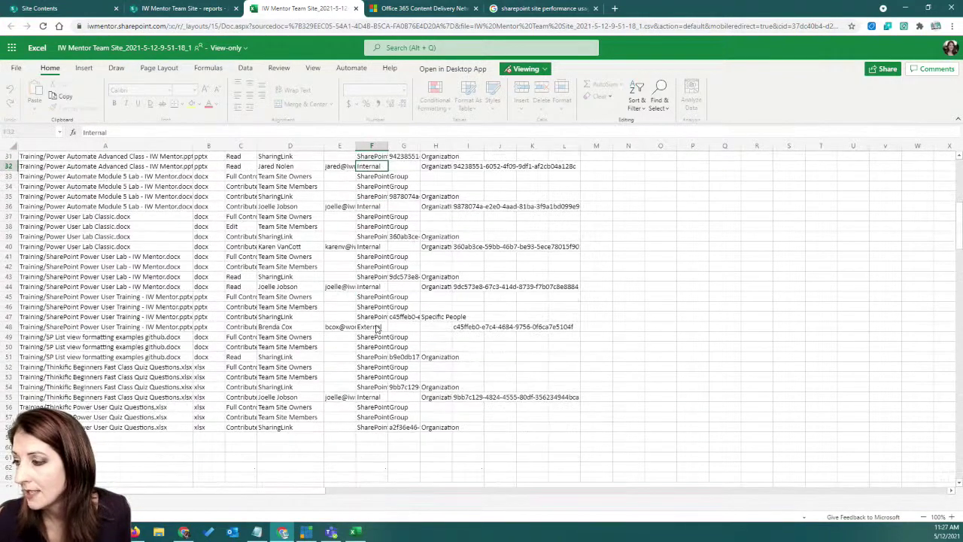
{"action": "left_click", "coordinate": [369, 326]}
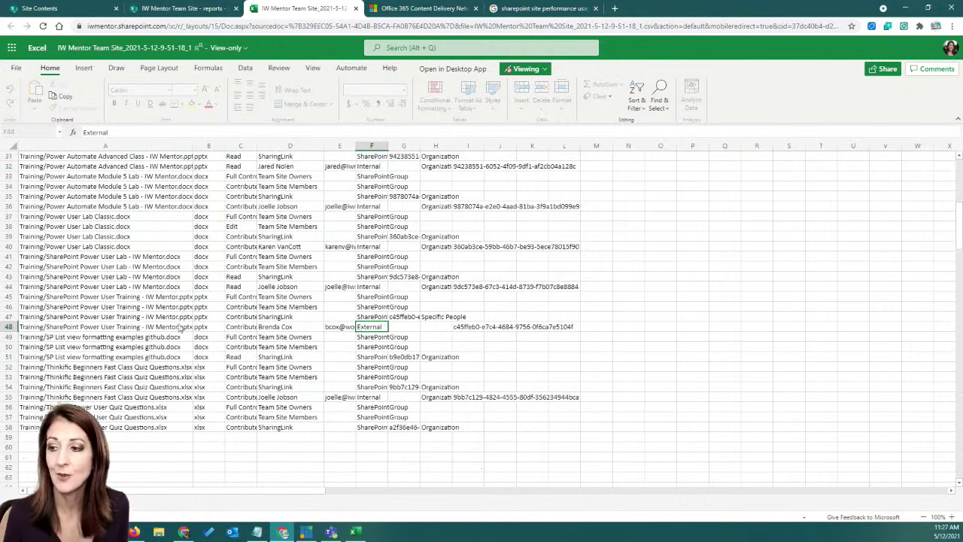
Compare the external share in row 48 with the internal share in row 40, and close the report
{"action": "left_click", "coordinate": [9, 326]}
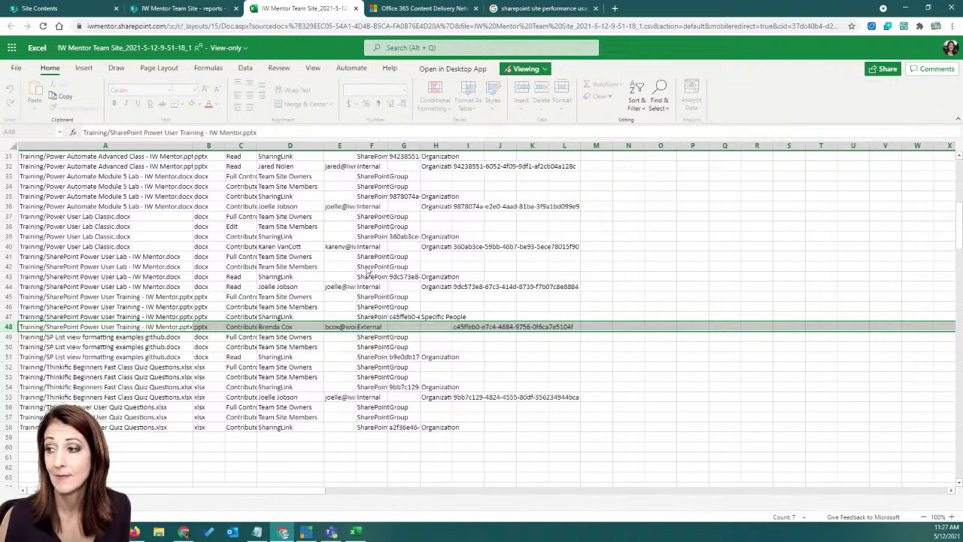
{"action": "left_click", "coordinate": [115, 247]}
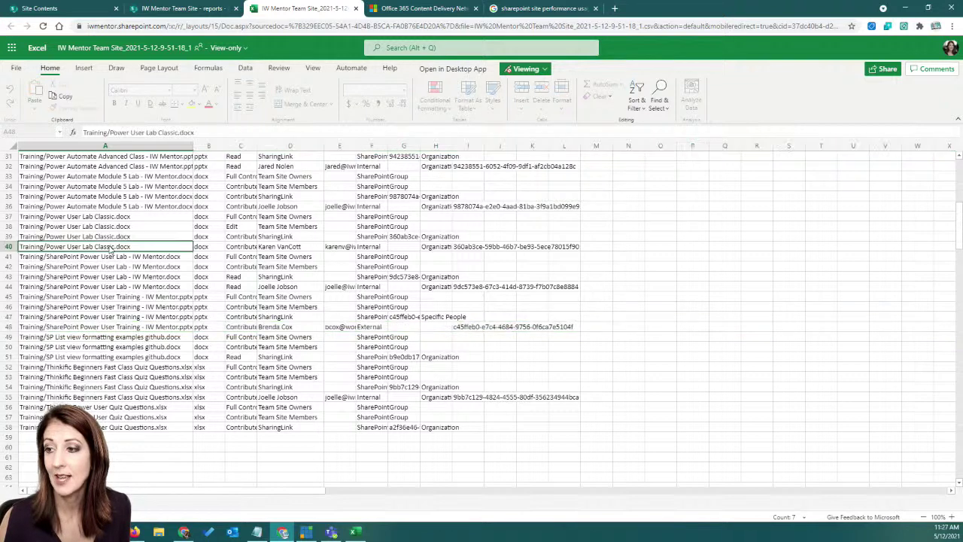
{"action": "left_click", "coordinate": [339, 248]}
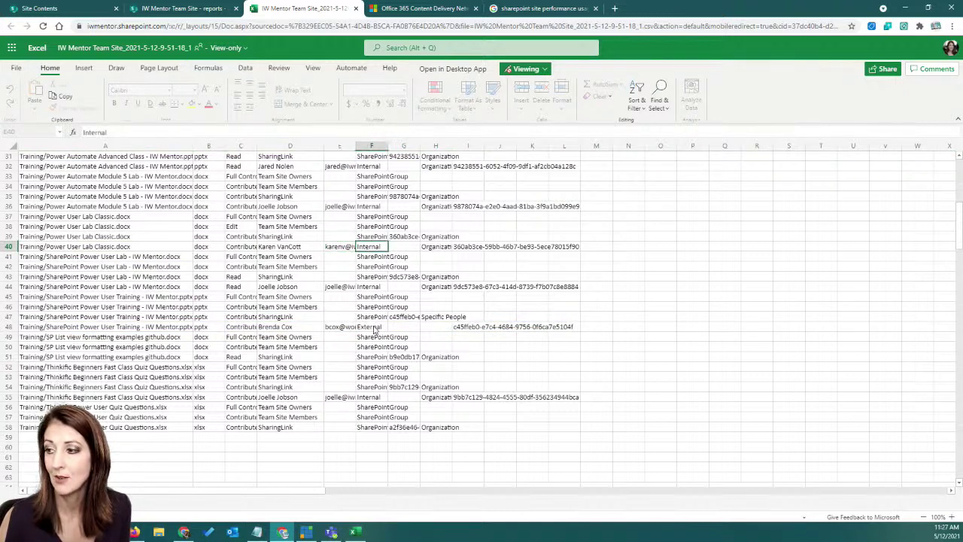
{"action": "left_click", "coordinate": [342, 328]}
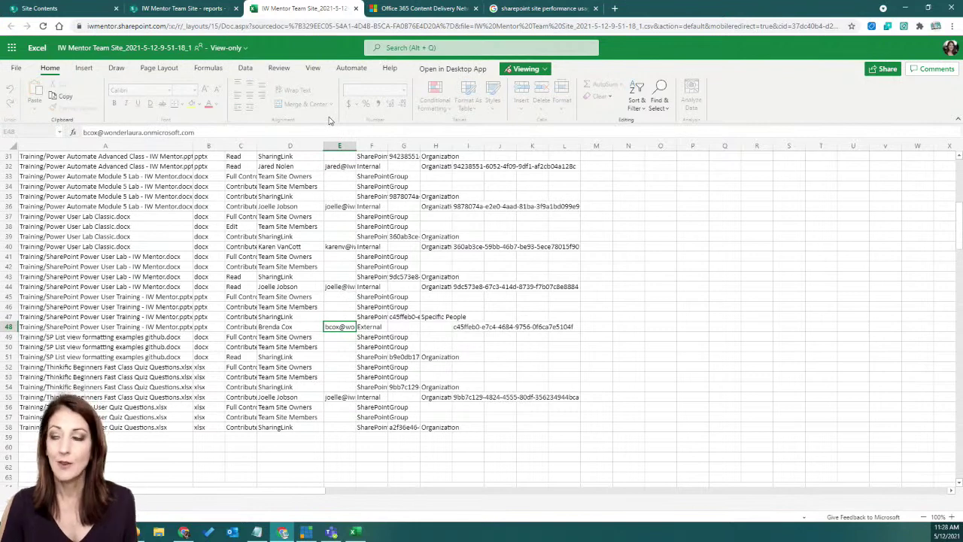
{"action": "left_click", "coordinate": [356, 8]}
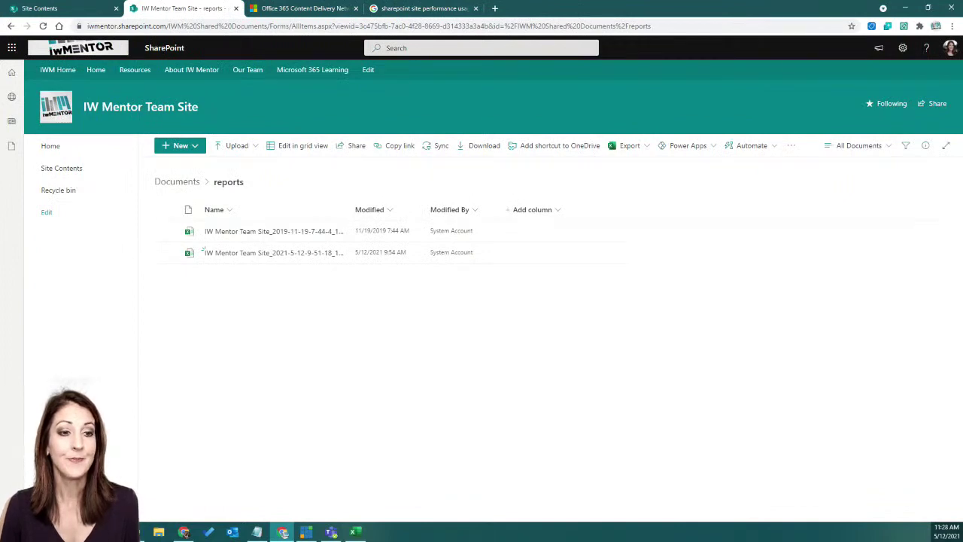
{"action": "key", "text": "alt+Tab"}
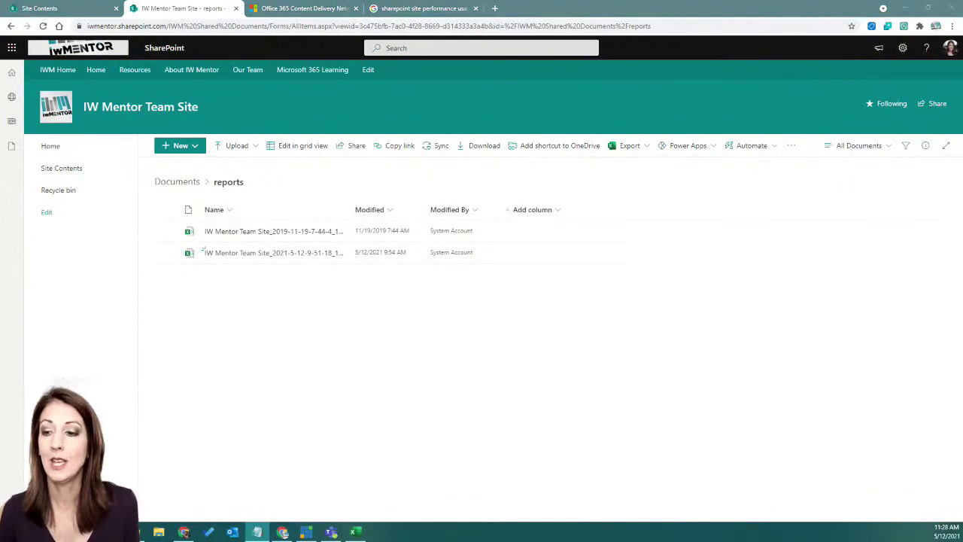
{"action": "key", "text": "alt+Tab"}
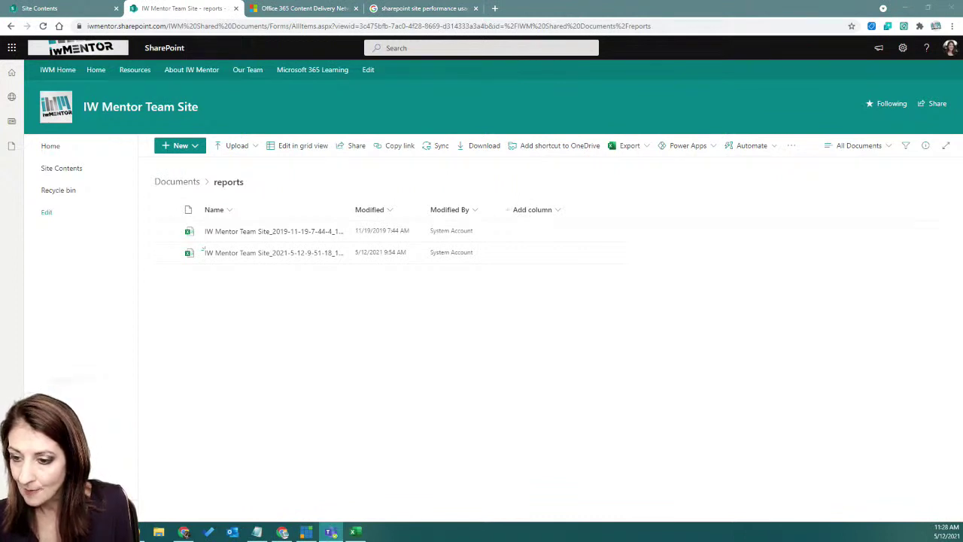
{"action": "key", "text": "alt+Tab"}
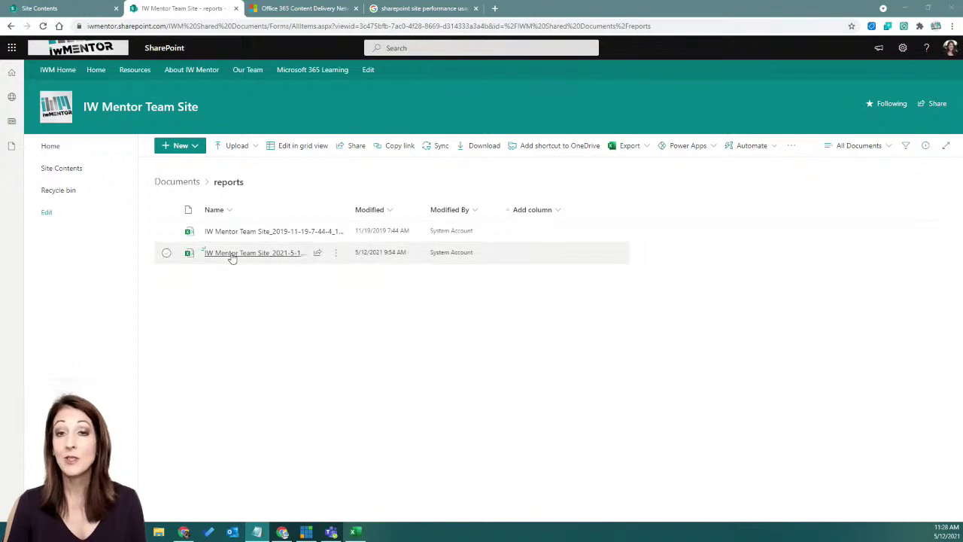
{"action": "mouse_move", "coordinate": [232, 258]}
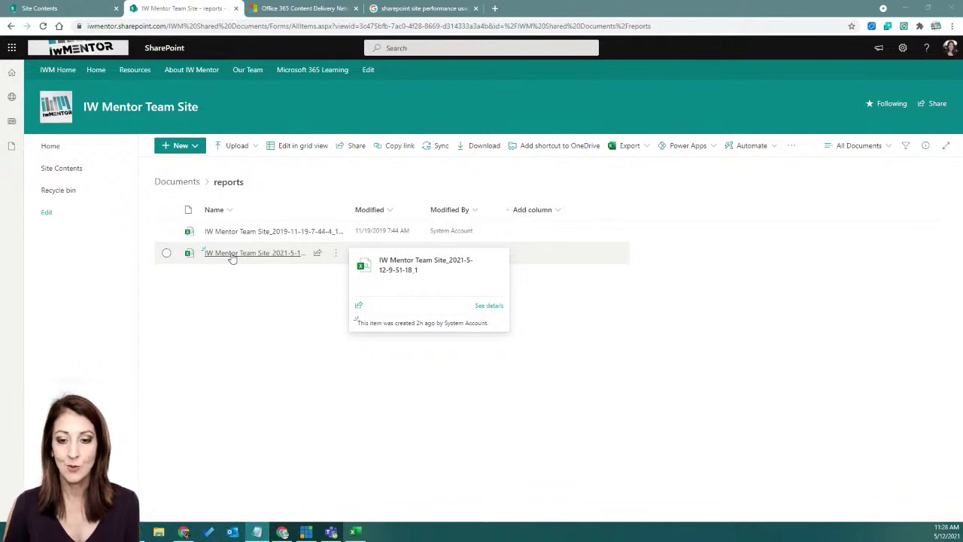
Go to the IW Mentor Team Site's home page and open the Page diagnostics for SharePoint extension
{"action": "key", "text": "alt+Tab"}
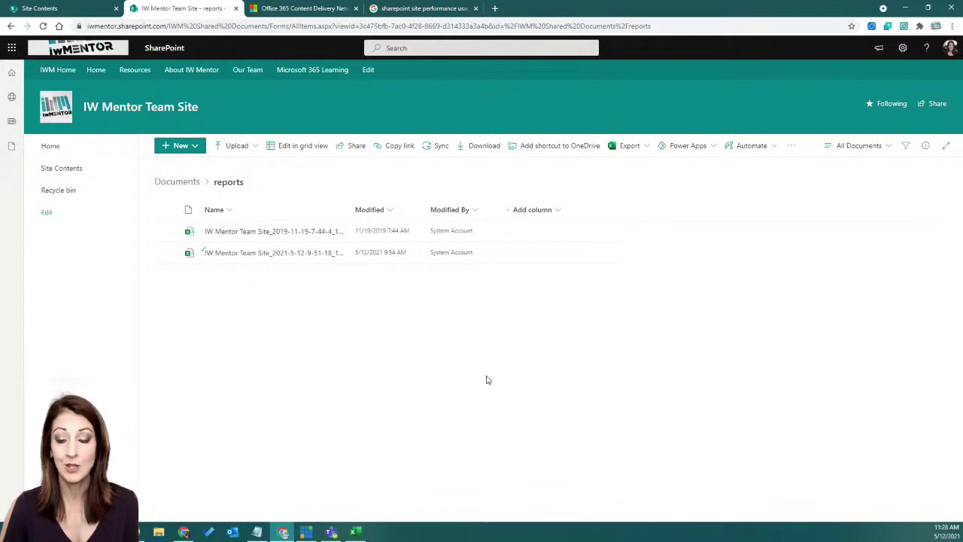
{"action": "left_click", "coordinate": [90, 152]}
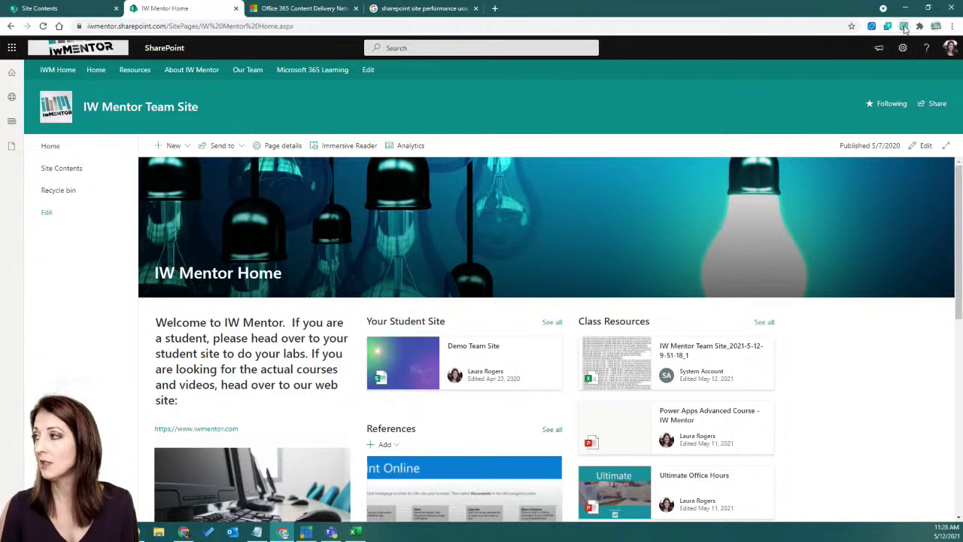
{"action": "left_click", "coordinate": [904, 26]}
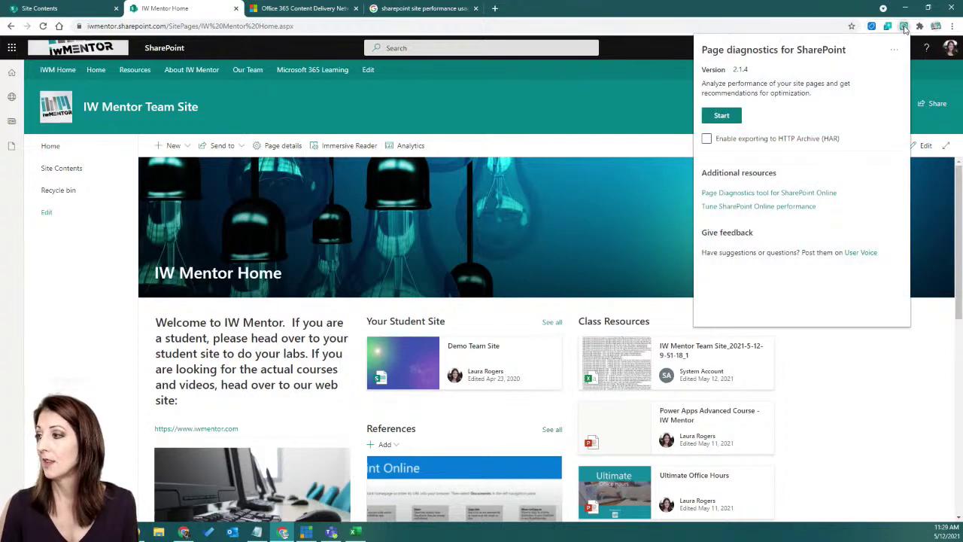
View the browser's installed extensions, including Page diagnostics for SharePoint, and close the Extensions page
{"action": "left_click", "coordinate": [952, 27]}
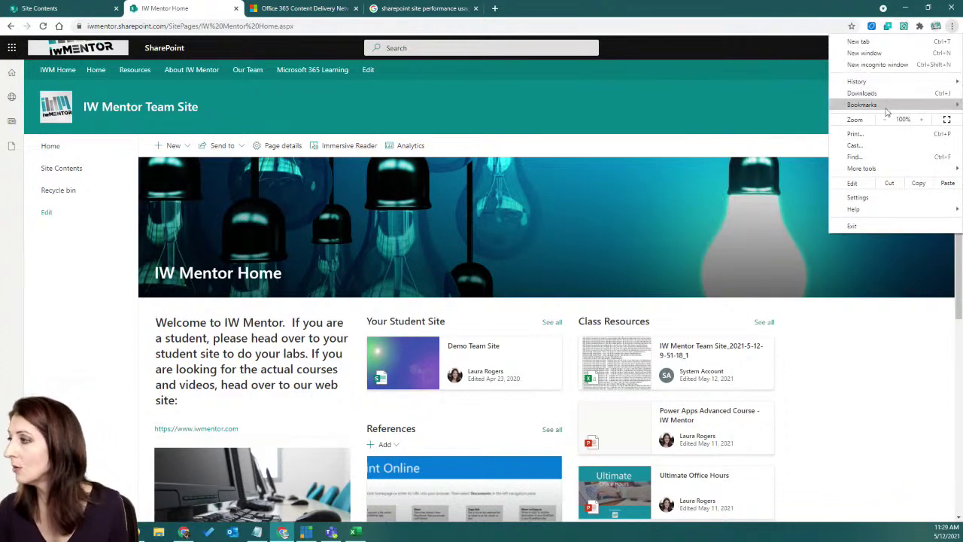
{"action": "mouse_move", "coordinate": [875, 174]}
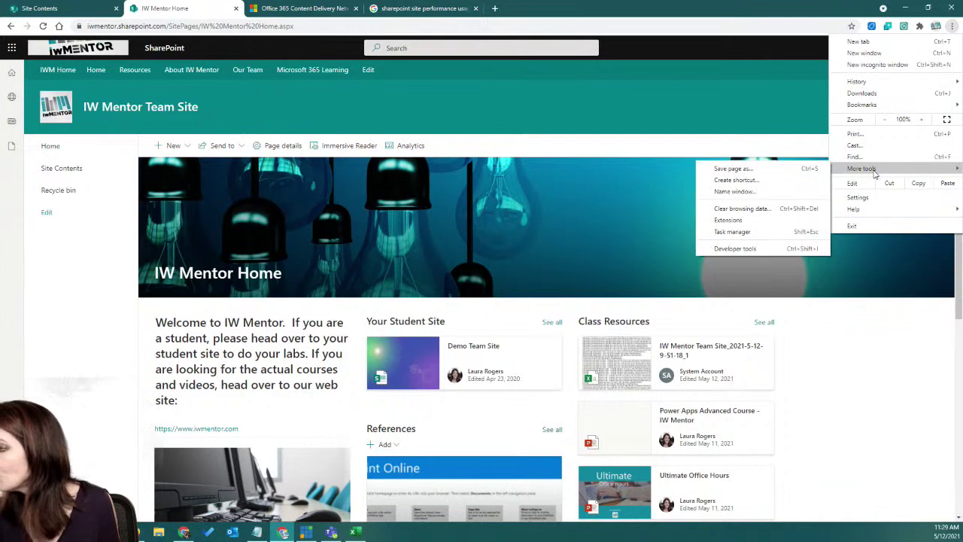
{"action": "left_click", "coordinate": [730, 220]}
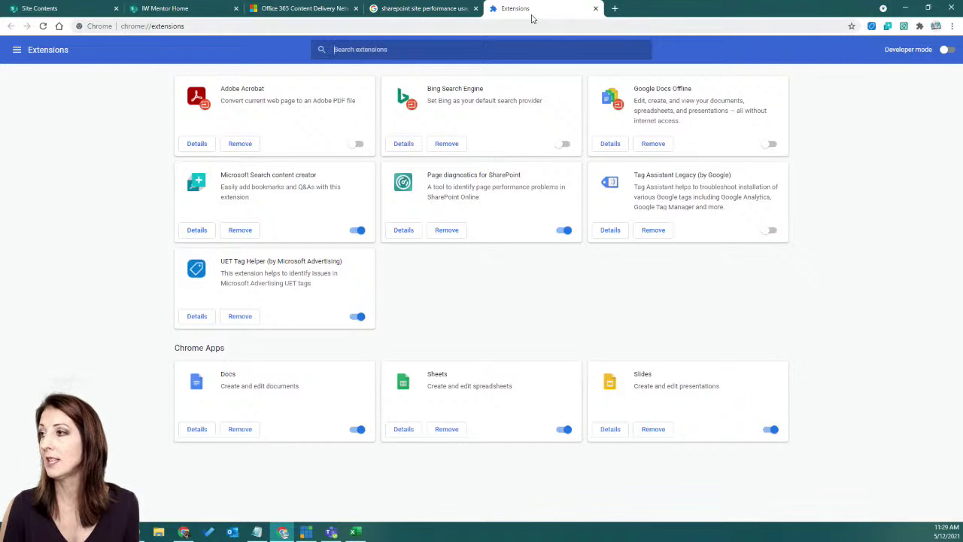
{"action": "left_click", "coordinate": [595, 8]}
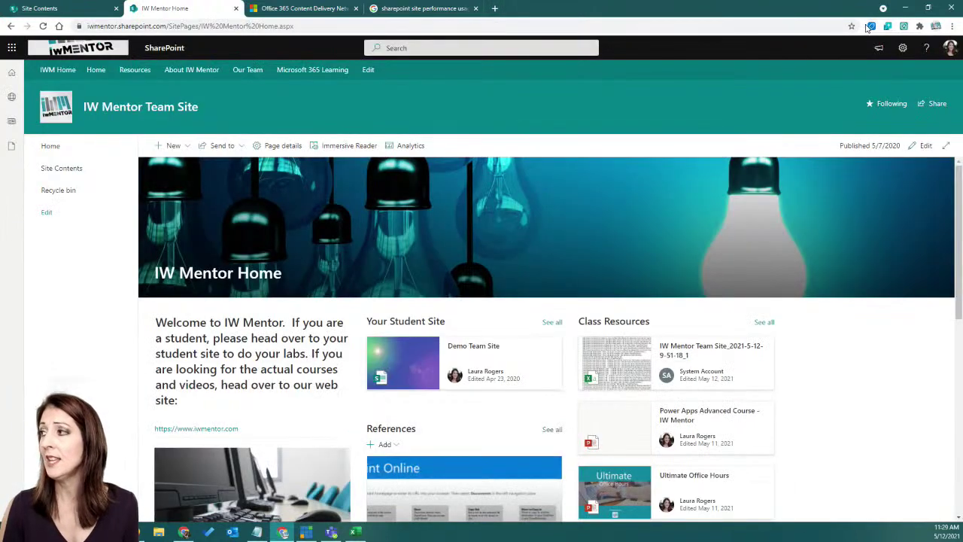
Look at the pinned extensions' management options and the list of extensions with full access to the site
{"action": "right_click", "coordinate": [902, 28]}
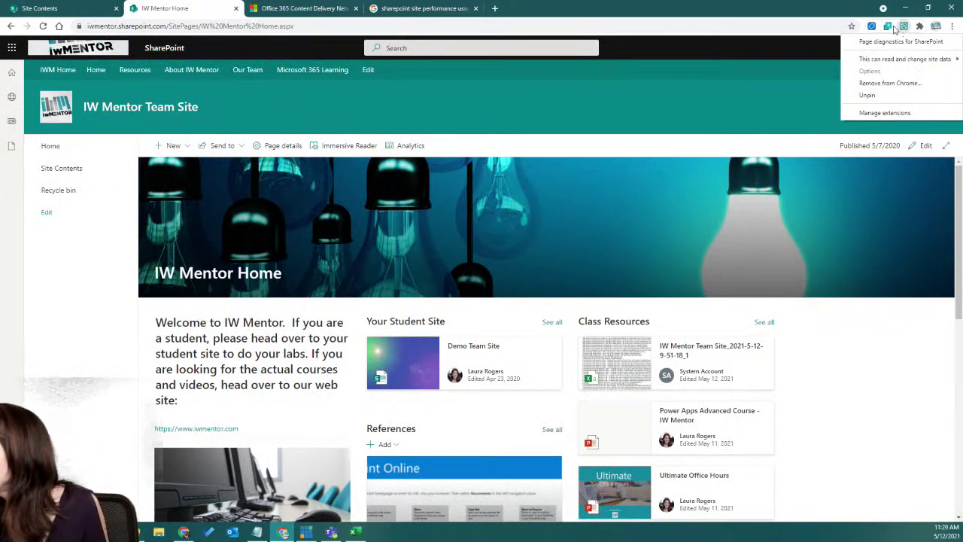
{"action": "right_click", "coordinate": [888, 28]}
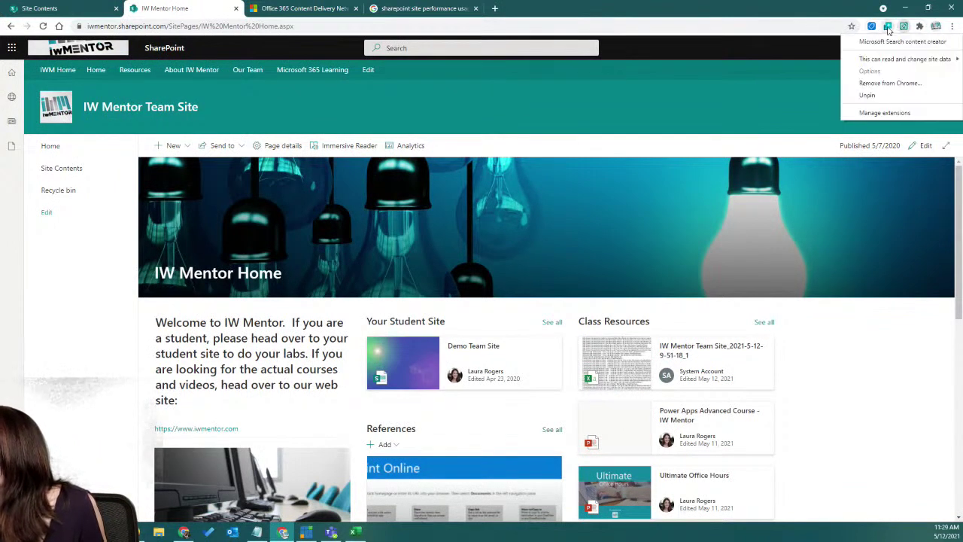
{"action": "left_click", "coordinate": [884, 113]}
{"action": "left_click", "coordinate": [599, 8]}
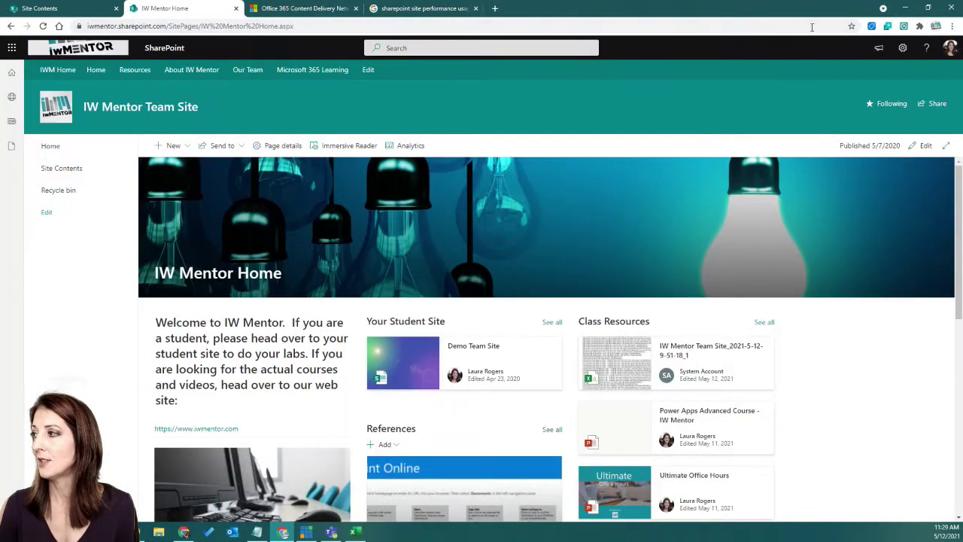
{"action": "left_click", "coordinate": [919, 27]}
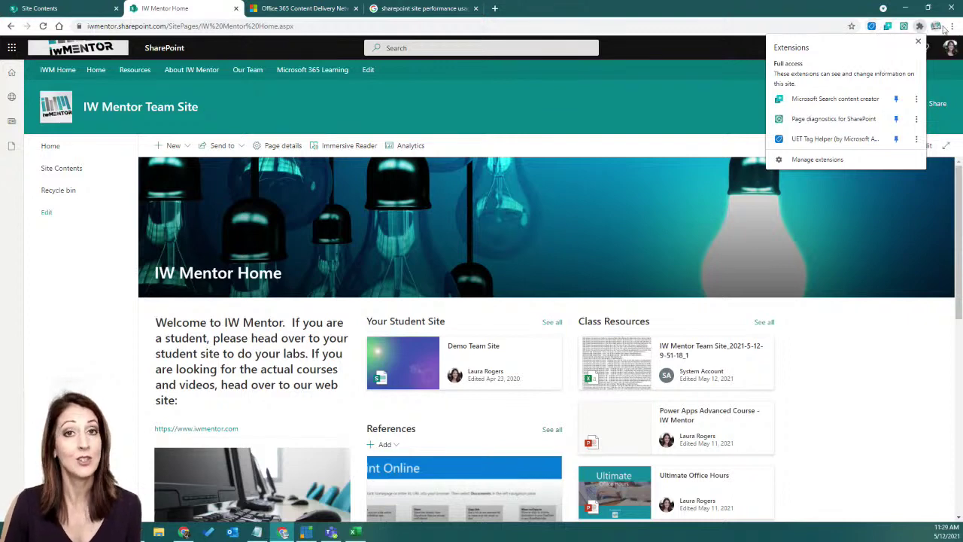
{"action": "left_click", "coordinate": [870, 7]}
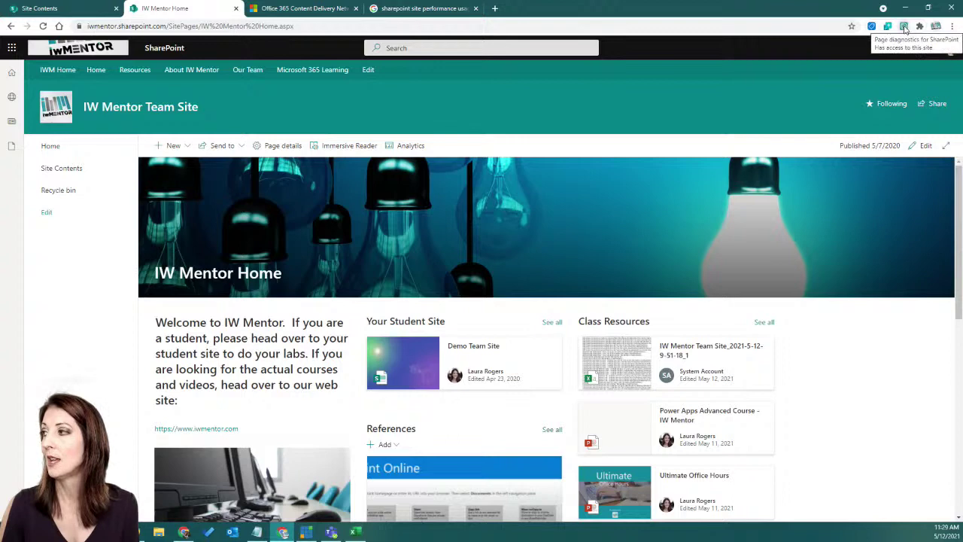
Start Page diagnostics for SharePoint on the IW Mentor Home page
{"action": "left_click", "coordinate": [904, 27]}
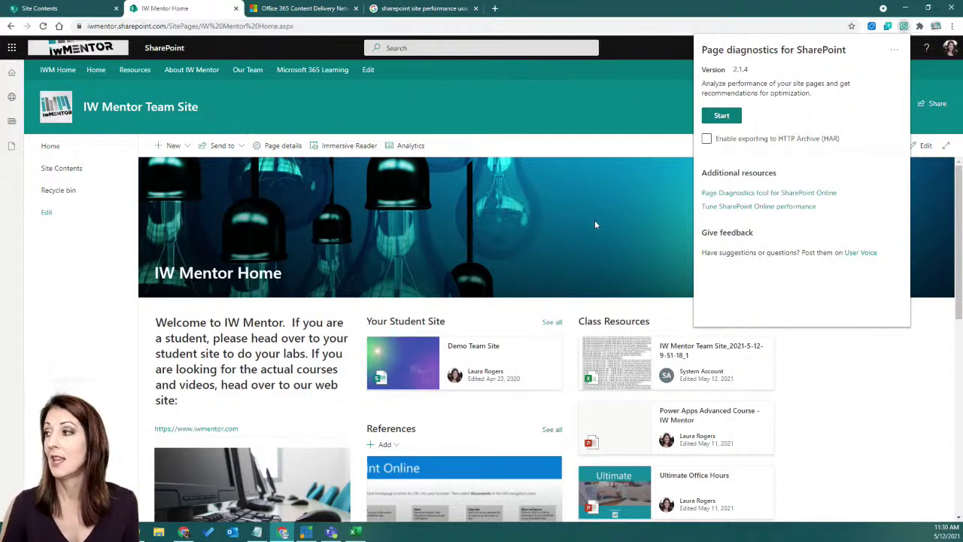
{"action": "left_click", "coordinate": [711, 118]}
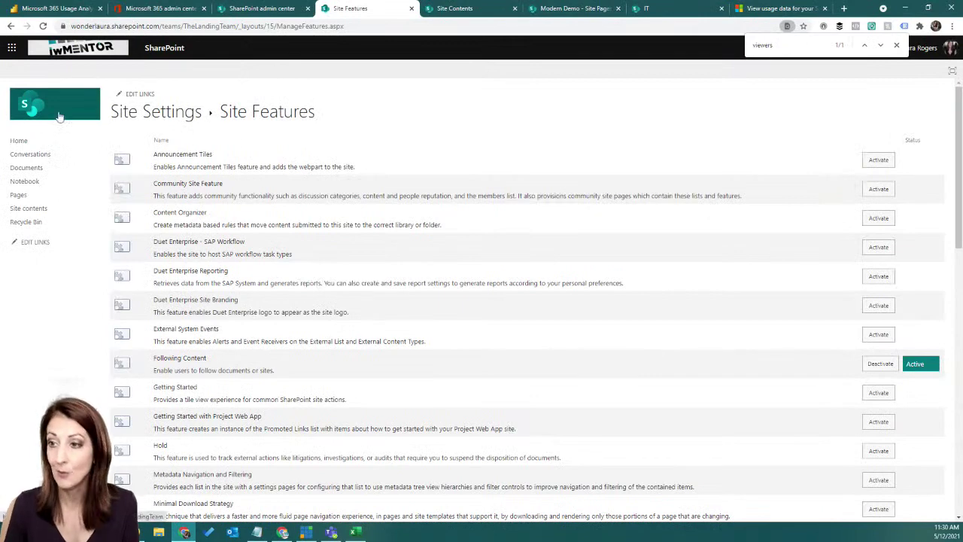
Open the Modern Demo site's home page in the other browser window and start Page diagnostics for SharePoint on it
{"action": "left_click", "coordinate": [12, 140]}
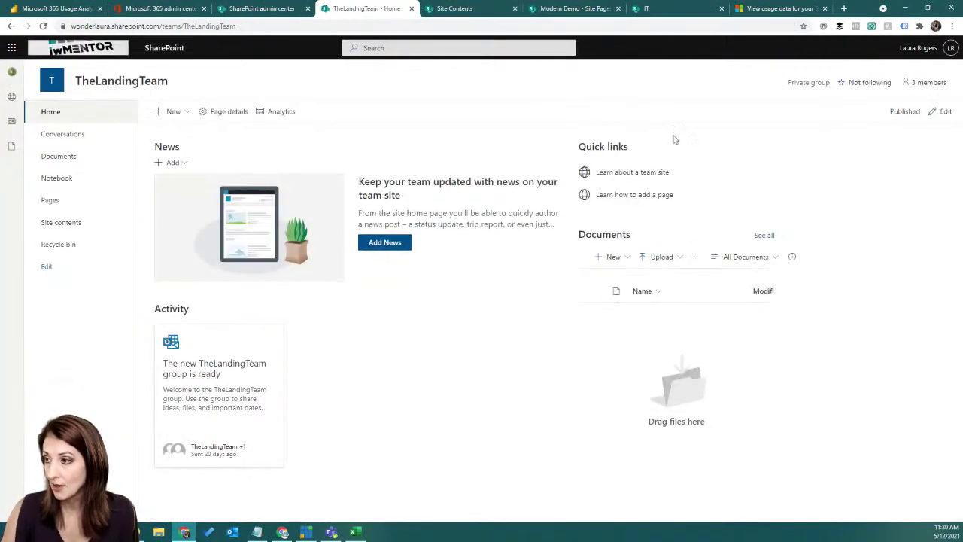
{"action": "left_click", "coordinate": [561, 9]}
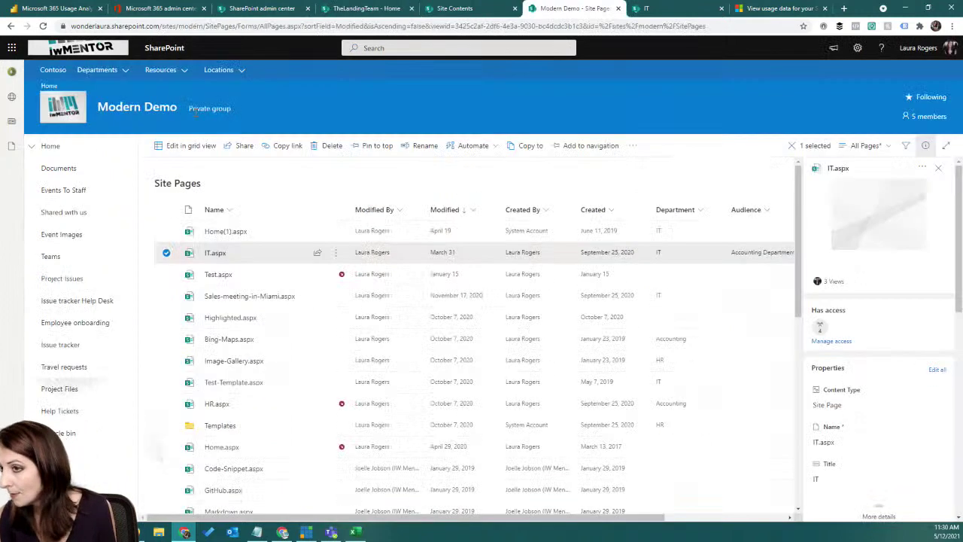
{"action": "left_click", "coordinate": [48, 146]}
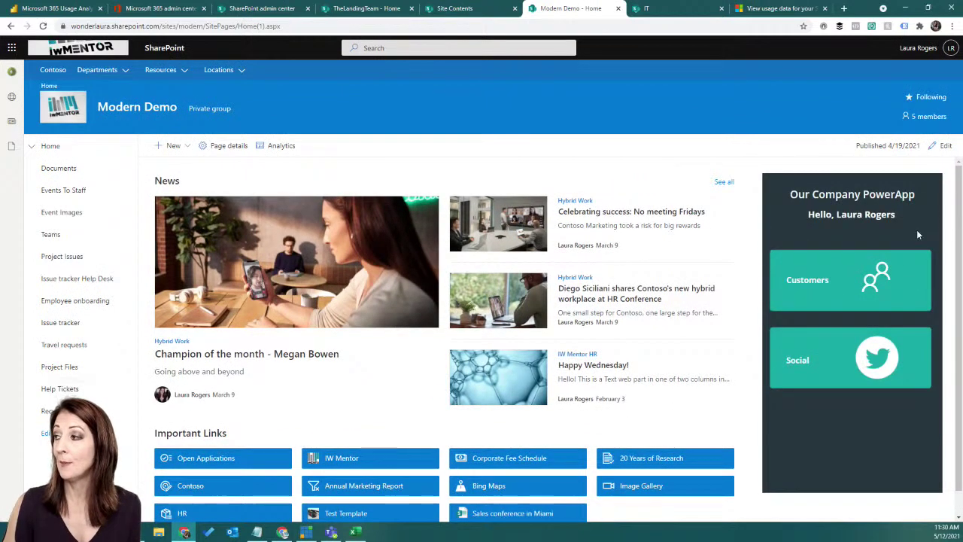
{"action": "left_click", "coordinate": [872, 26]}
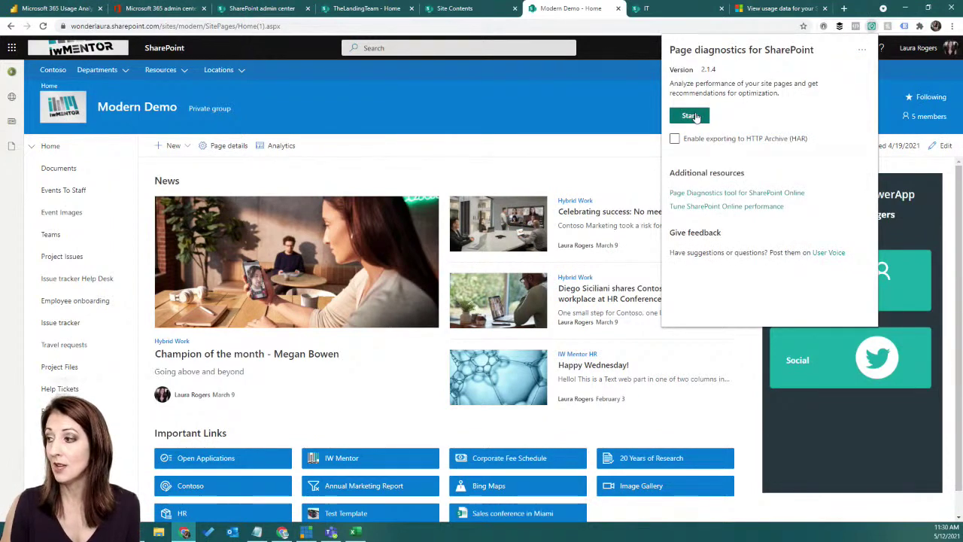
{"action": "left_click", "coordinate": [690, 116]}
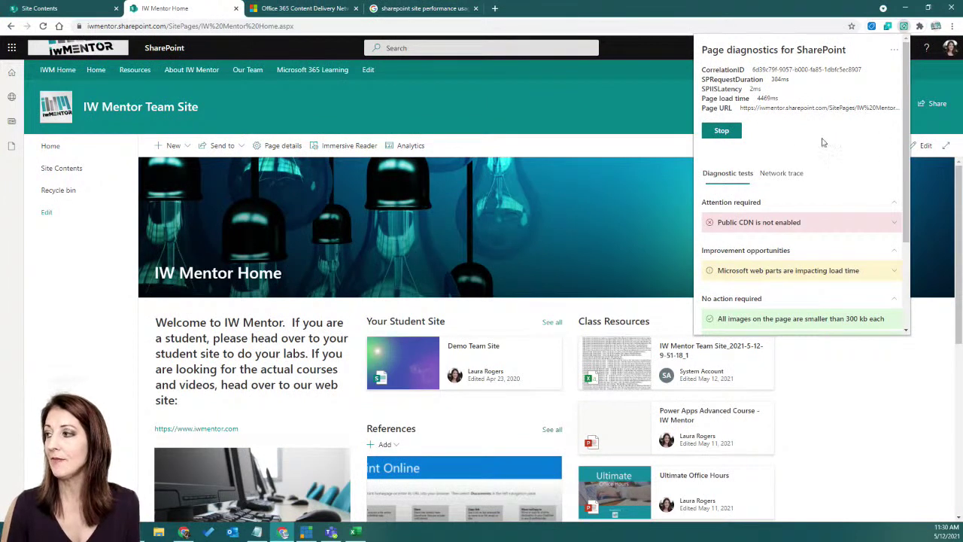
Expand the "Public CDN is not enabled" result for IW Mentor Home and open its Learn more article
{"action": "left_click", "coordinate": [780, 224]}
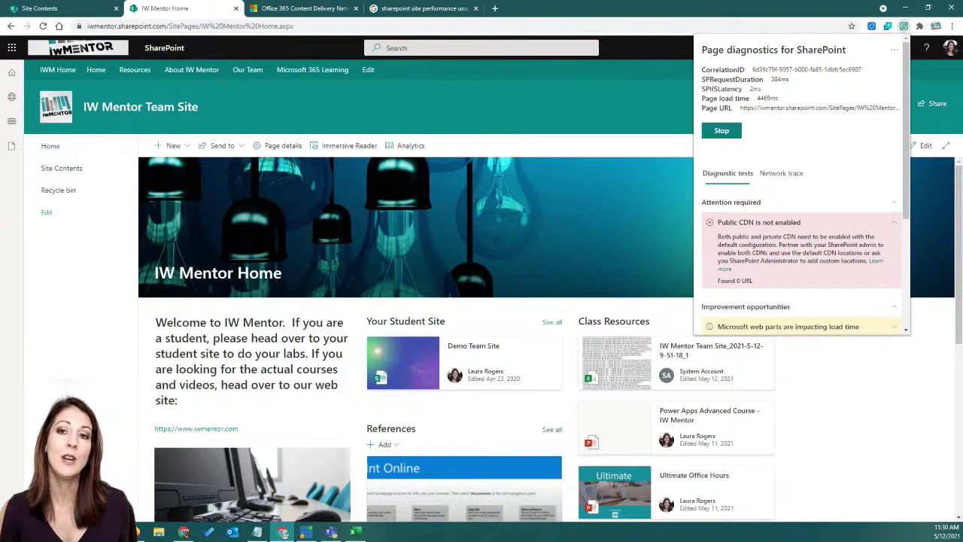
{"action": "key", "text": "Escape"}
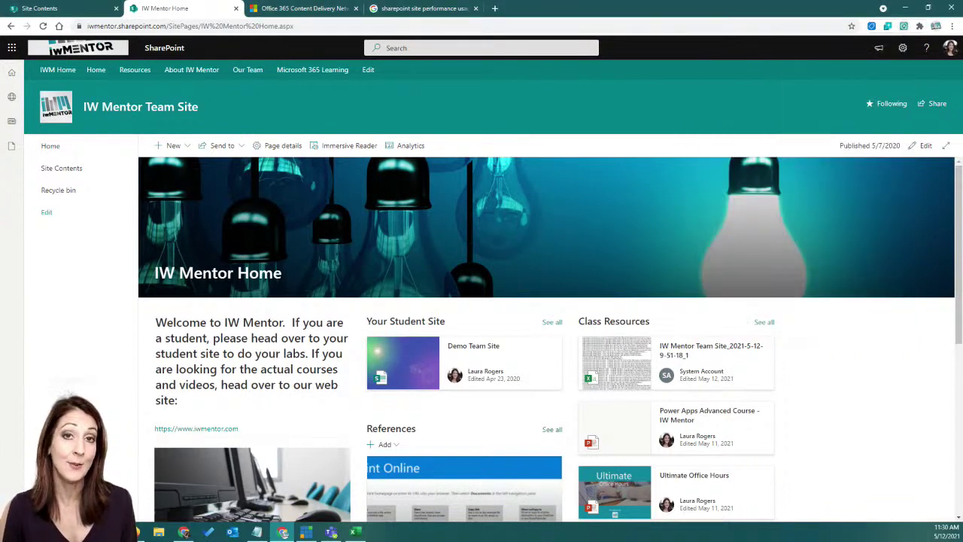
{"action": "left_click", "coordinate": [906, 27]}
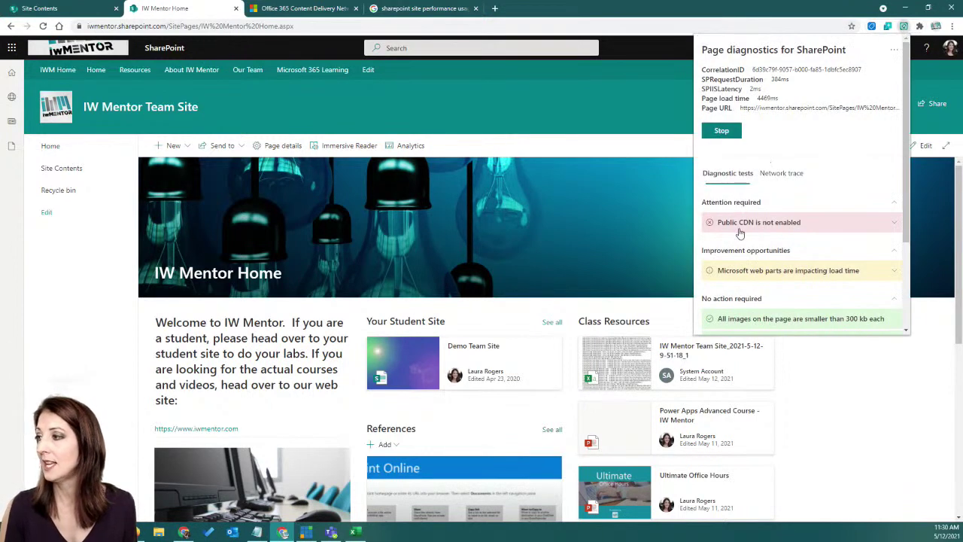
{"action": "left_click", "coordinate": [760, 223]}
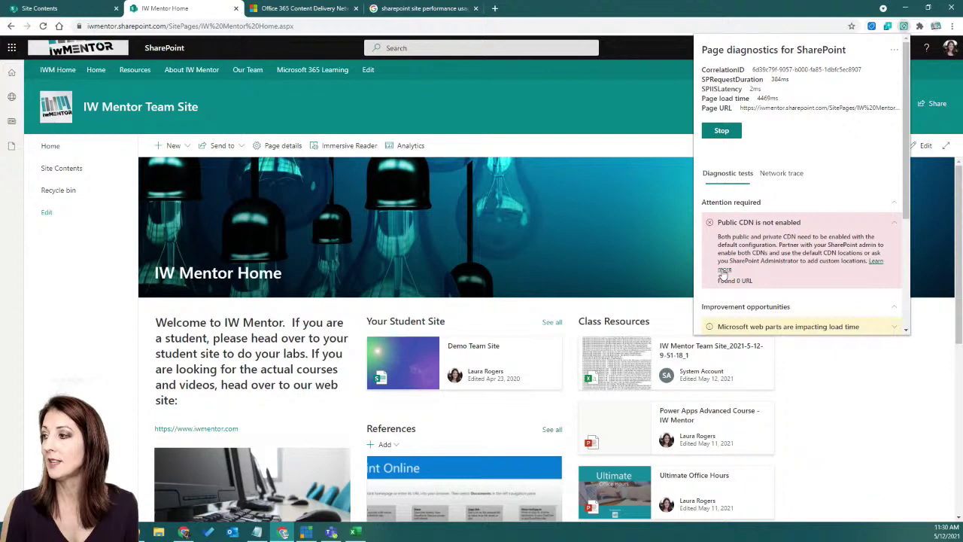
{"action": "left_click", "coordinate": [723, 270]}
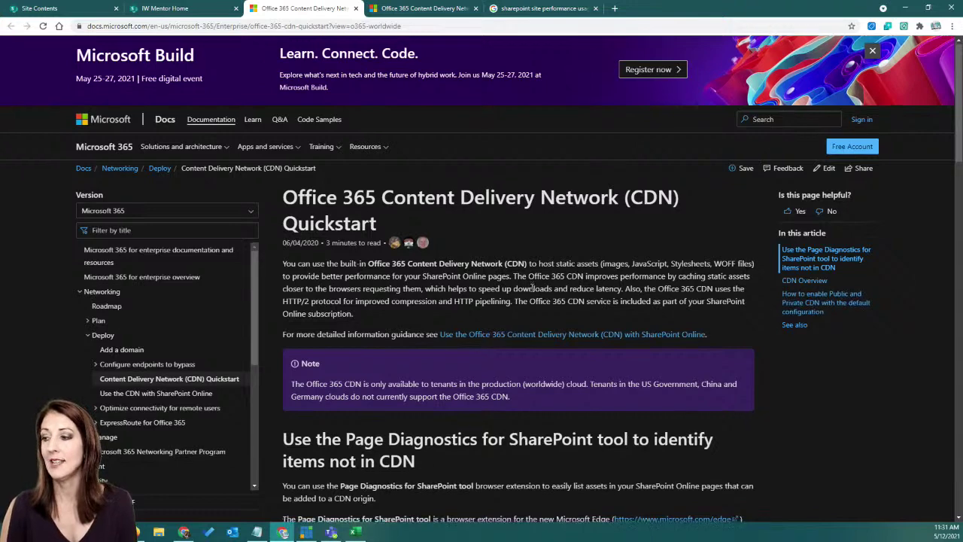
Read the introduction of the Office 365 CDN Quickstart article and select the article's web address
{"action": "scroll", "coordinate": [532, 287], "scroll_direction": "down", "scroll_amount": 2}
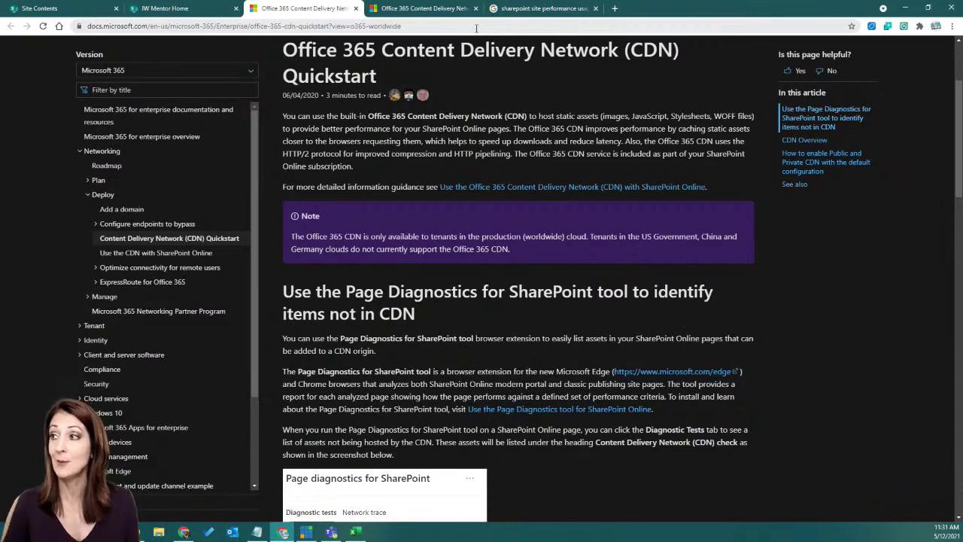
{"action": "left_click", "coordinate": [476, 28]}
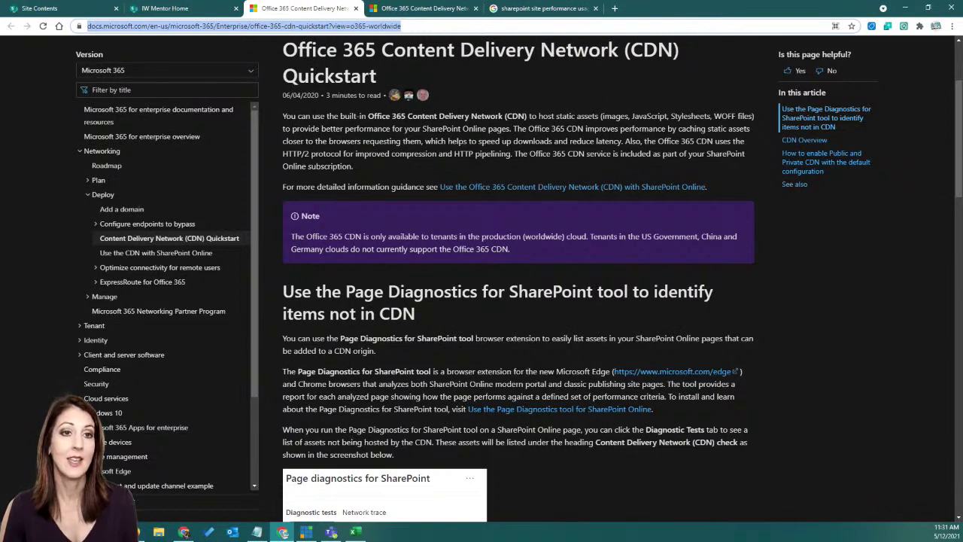
{"action": "key", "text": "alt+Tab"}
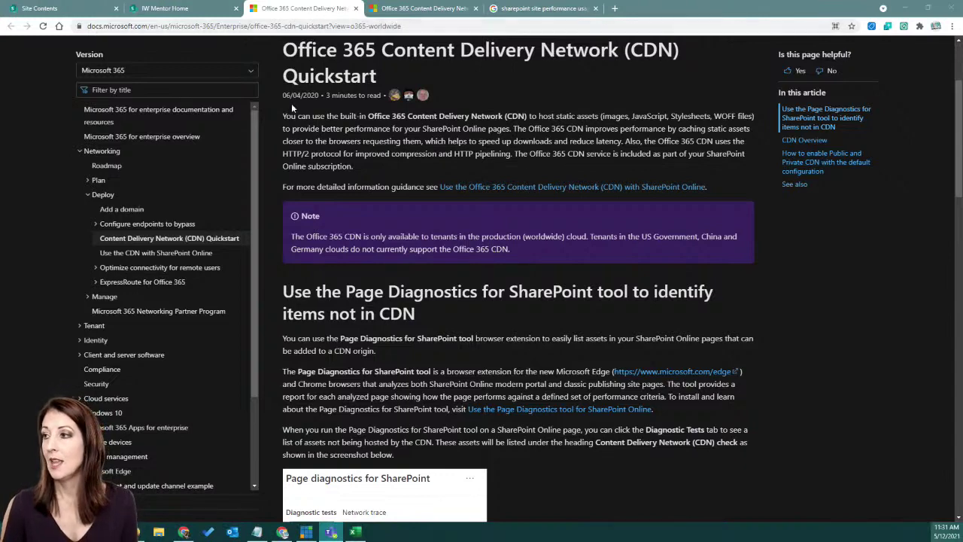
Review the IW Mentor Home diagnostics: the details of Microsoft web parts impacting load time and the tests under No action required
{"action": "left_click", "coordinate": [171, 9]}
{"action": "left_click", "coordinate": [904, 26]}
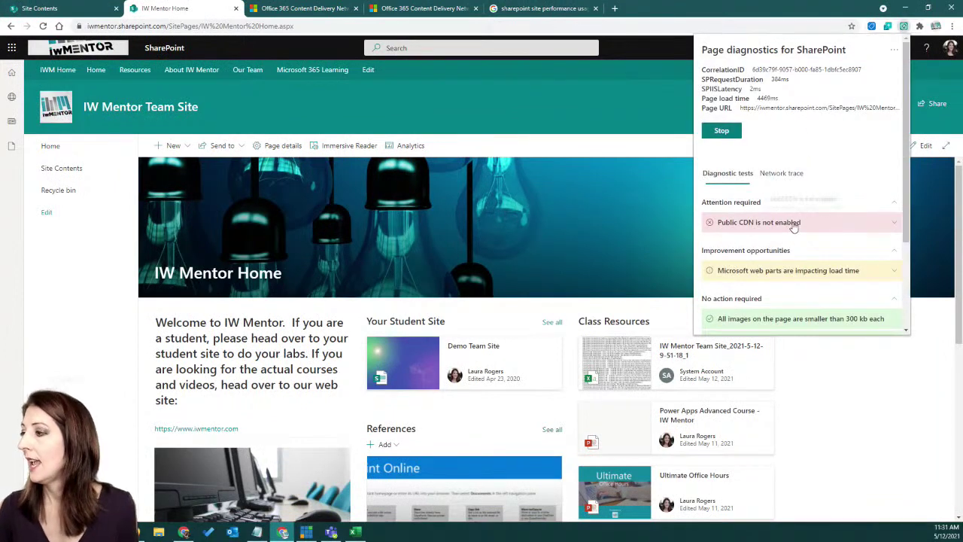
{"action": "left_click", "coordinate": [829, 276]}
{"action": "scroll", "coordinate": [838, 279], "scroll_direction": "down", "scroll_amount": 2}
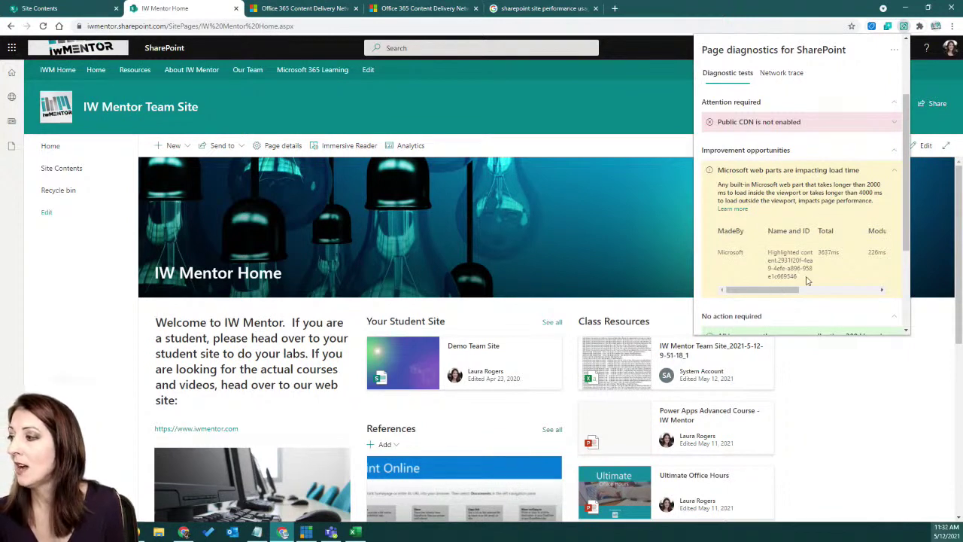
{"action": "mouse_move", "coordinate": [791, 290]}
{"action": "left_mouse_down"}
{"action": "mouse_move", "coordinate": [872, 292]}
{"action": "mouse_move", "coordinate": [776, 297]}
{"action": "left_mouse_up"}
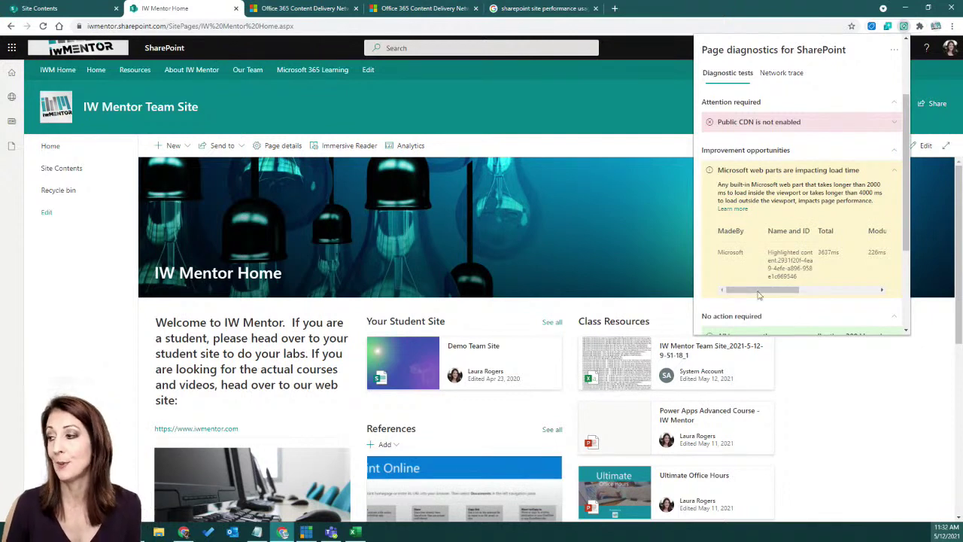
{"action": "scroll", "coordinate": [794, 266], "scroll_direction": "down", "scroll_amount": 1}
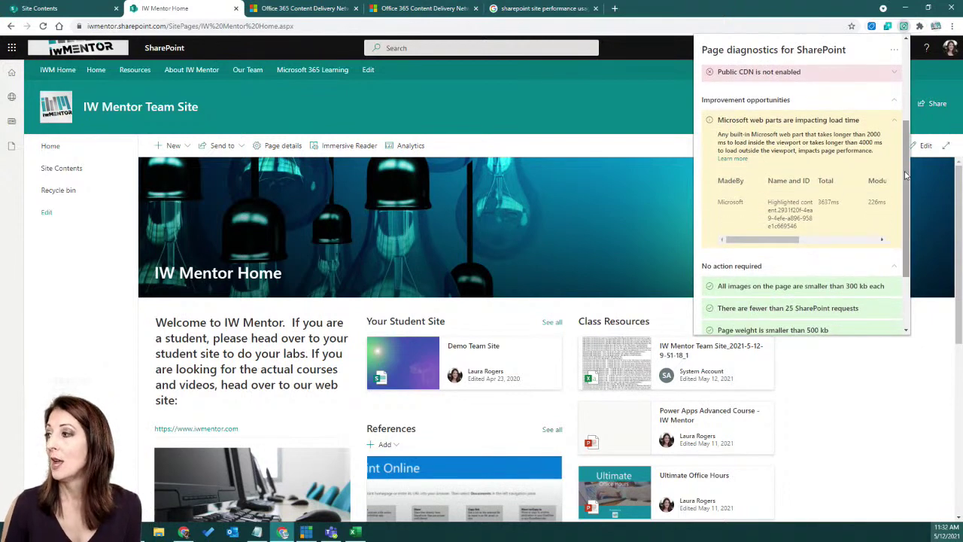
{"action": "left_click_drag", "start_coordinate": [906, 174], "coordinate": [907, 225]}
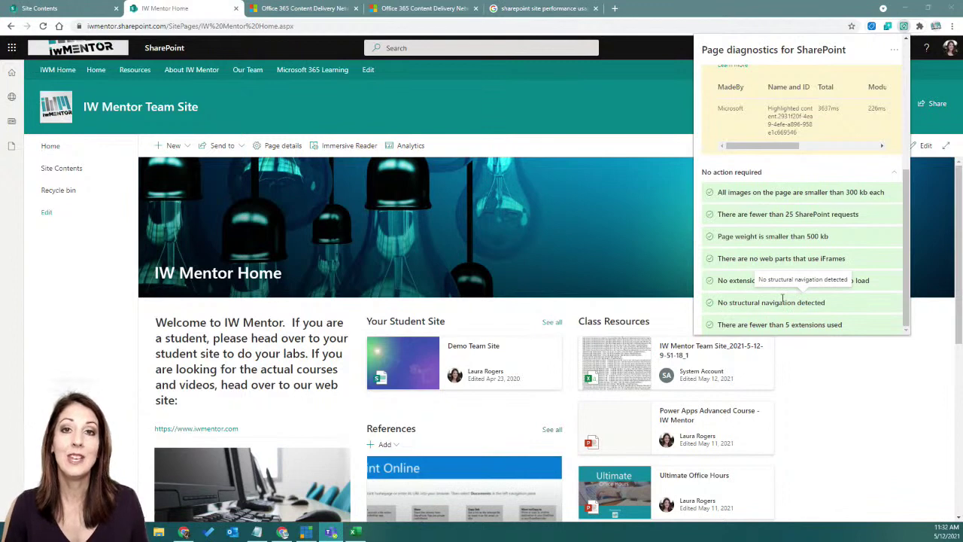
{"action": "scroll", "coordinate": [793, 170], "scroll_direction": "up", "scroll_amount": 4}
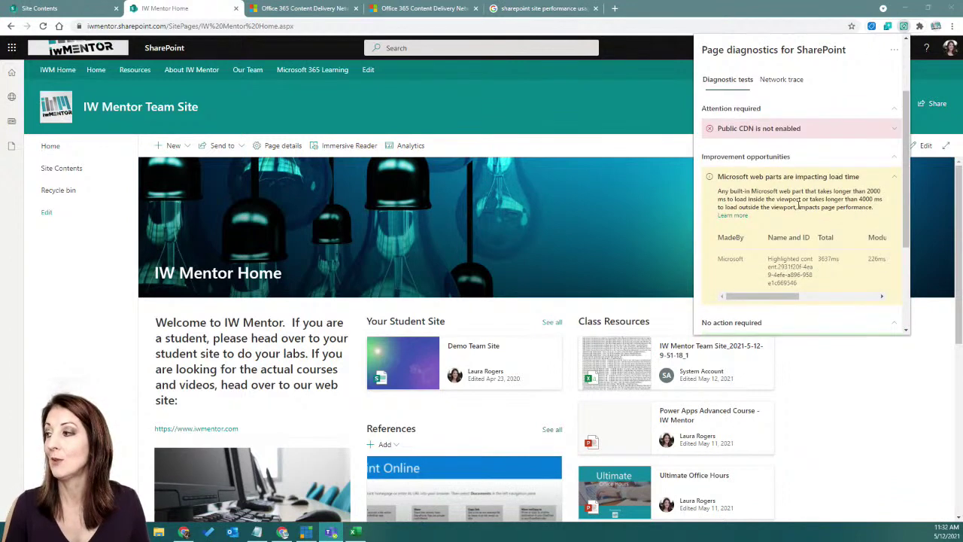
Switch to the Modern Demo home page's diagnostics and expand the "This page contains 1 large image" result
{"action": "left_click", "coordinate": [866, 136]}
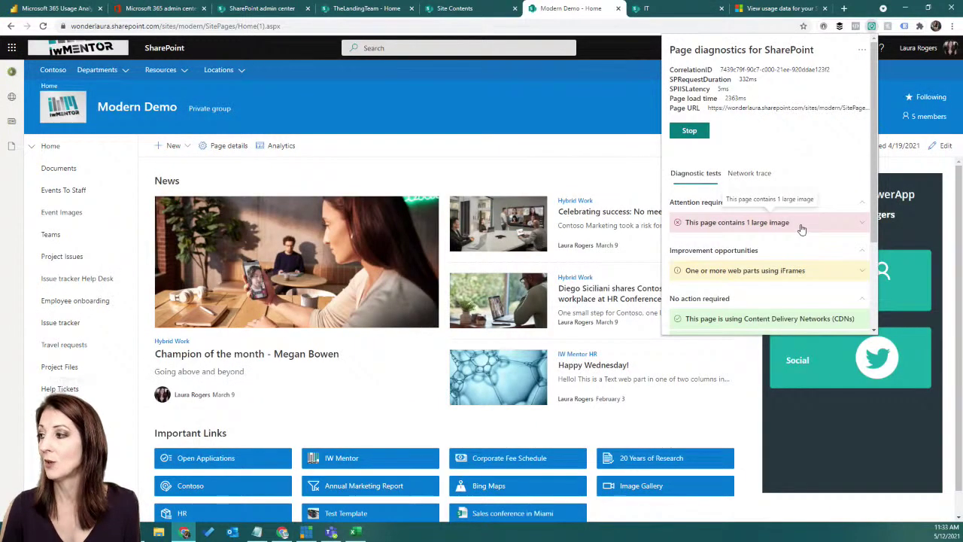
{"action": "left_click", "coordinate": [802, 229]}
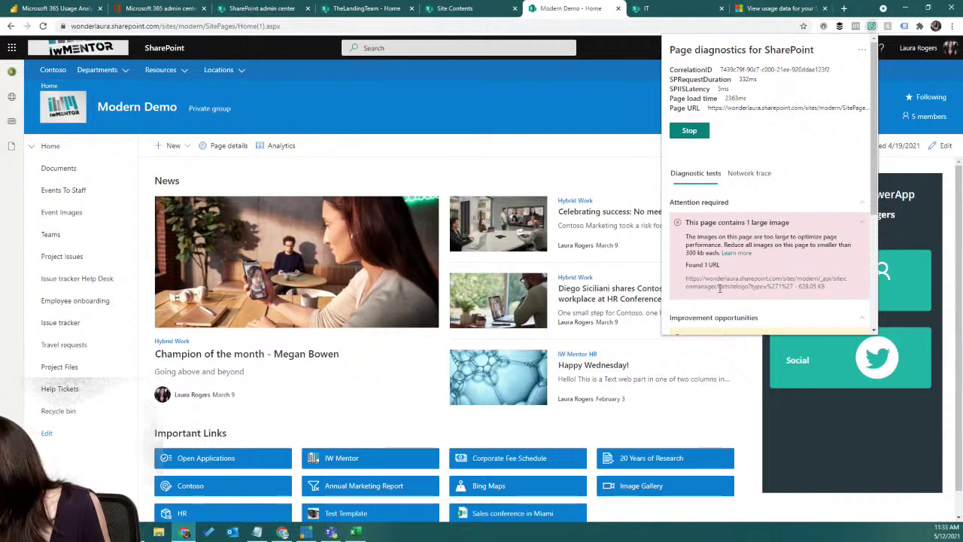
Highlight "getsitelogo" in the large image's URL and expand the "One or more web parts using iFrames" result
{"action": "left_click_drag", "start_coordinate": [718, 287], "coordinate": [751, 288]}
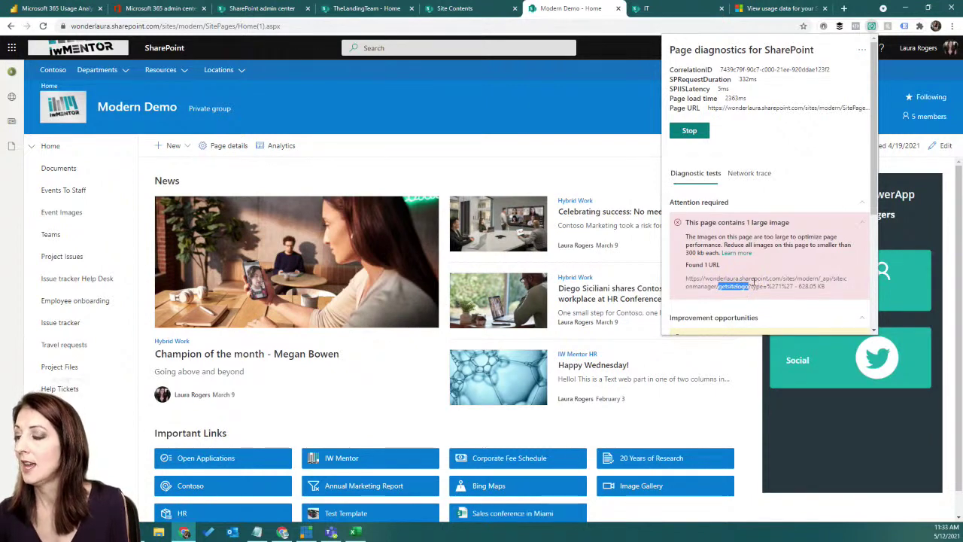
{"action": "left_click", "coordinate": [792, 288]}
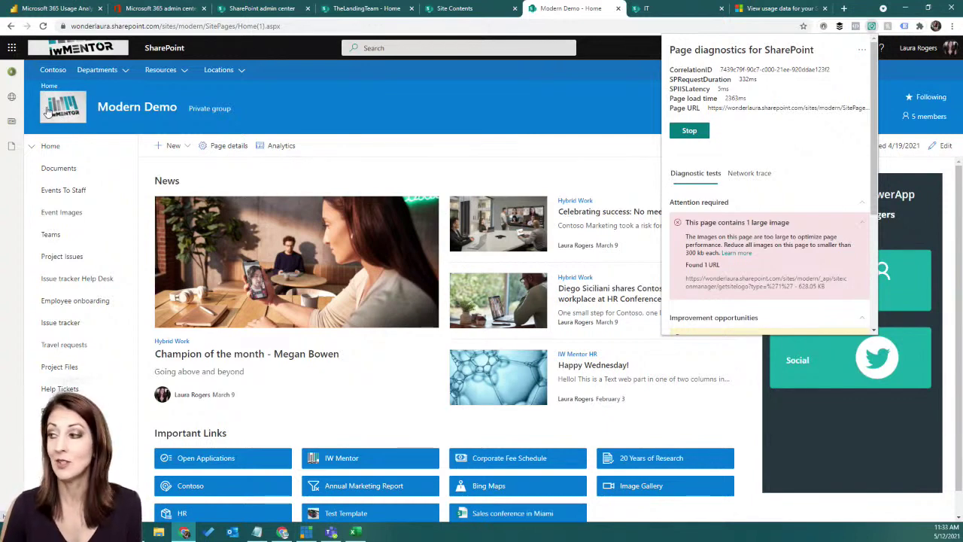
{"action": "scroll", "coordinate": [823, 200], "scroll_direction": "down", "scroll_amount": 3}
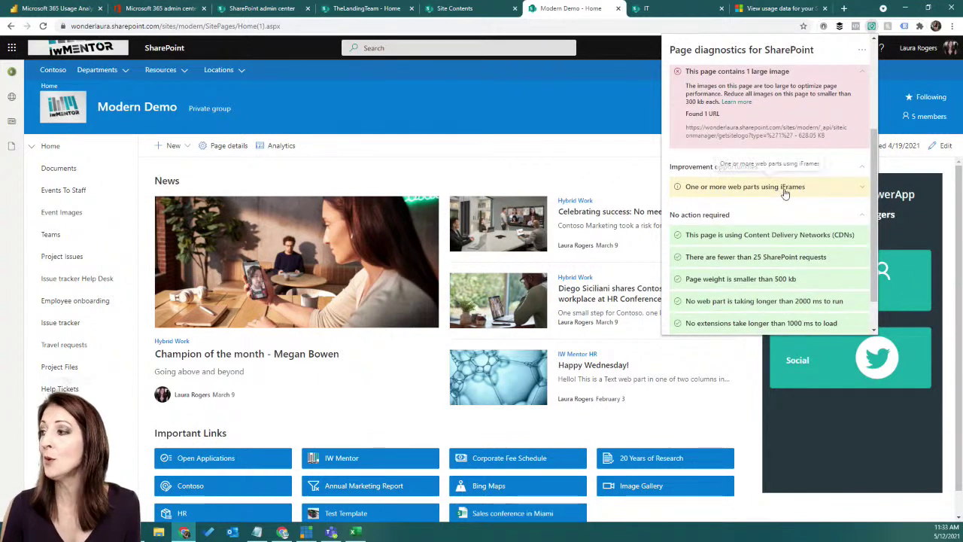
{"action": "left_click", "coordinate": [812, 189]}
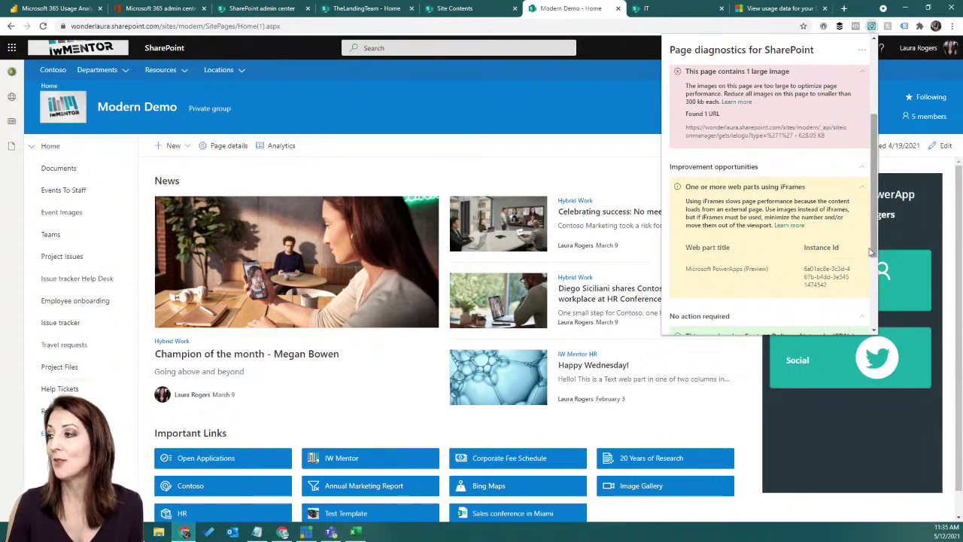
Review the tests under No action required in the Modern Demo home page's diagnostics
{"action": "scroll", "coordinate": [871, 252], "scroll_direction": "down", "scroll_amount": 2}
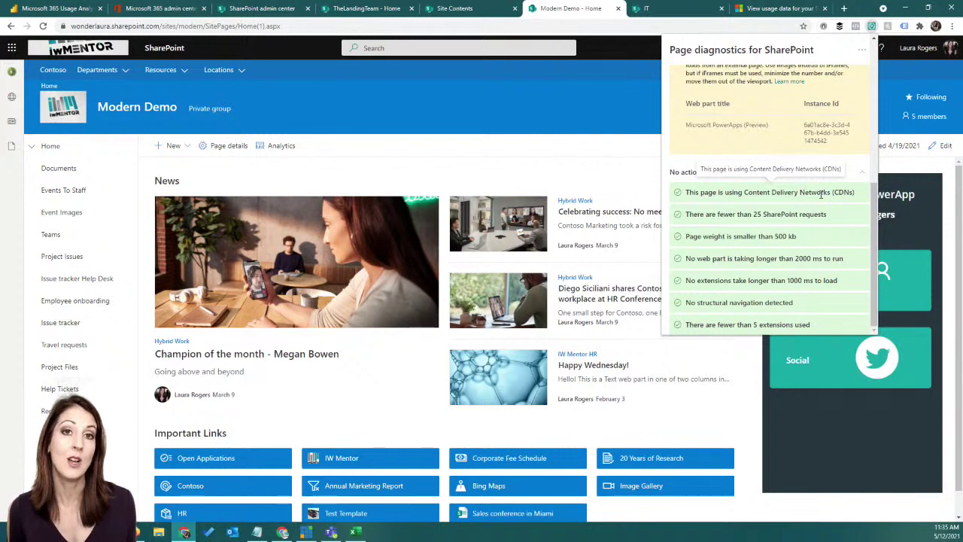
{"action": "left_click", "coordinate": [821, 194]}
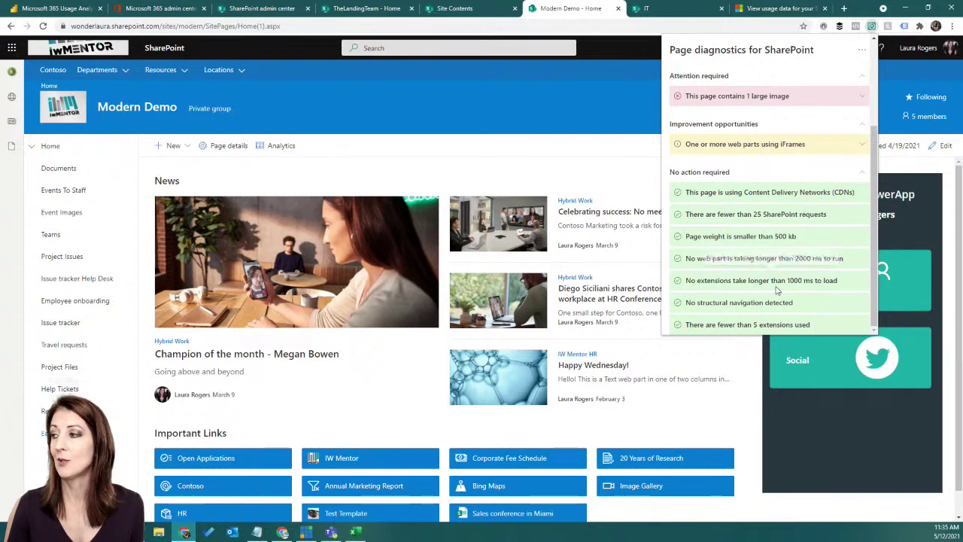
{"action": "scroll", "coordinate": [782, 248], "scroll_direction": "up", "scroll_amount": 3}
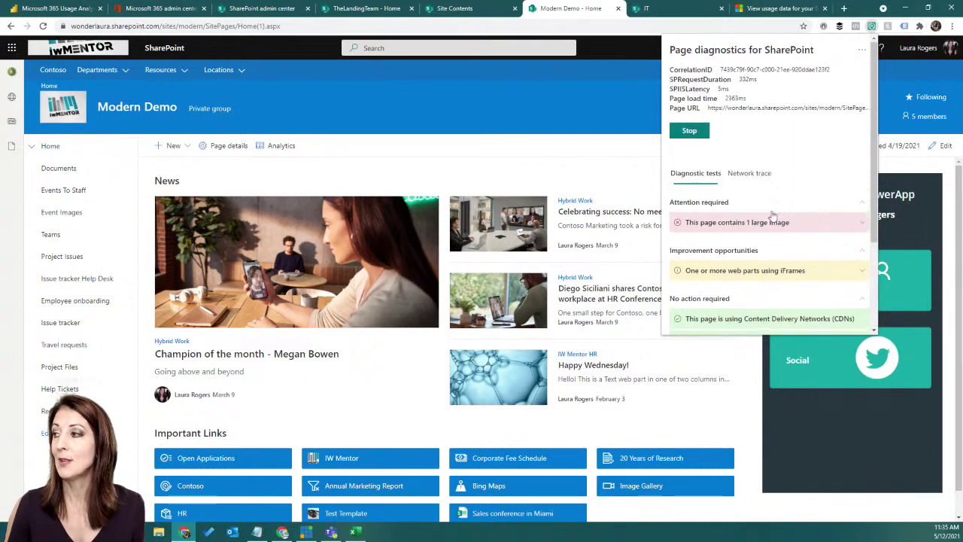
Examine the Modern Demo page's Network trace alongside its Diagnostic tests, and close Page diagnostics for SharePoint
{"action": "left_click", "coordinate": [761, 176]}
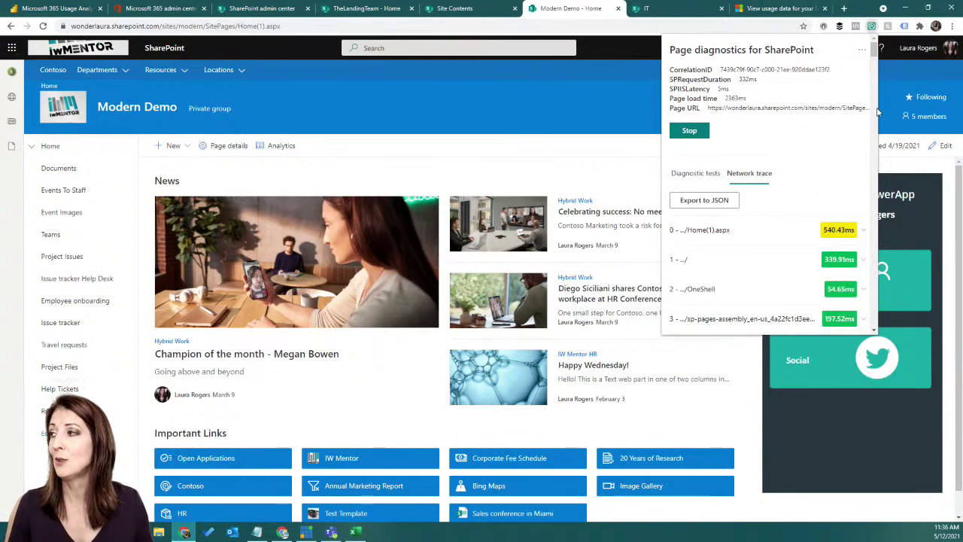
{"action": "mouse_move", "coordinate": [874, 51]}
{"action": "left_mouse_down"}
{"action": "mouse_move", "coordinate": [871, 268]}
{"action": "mouse_move", "coordinate": [873, 48]}
{"action": "left_mouse_up"}
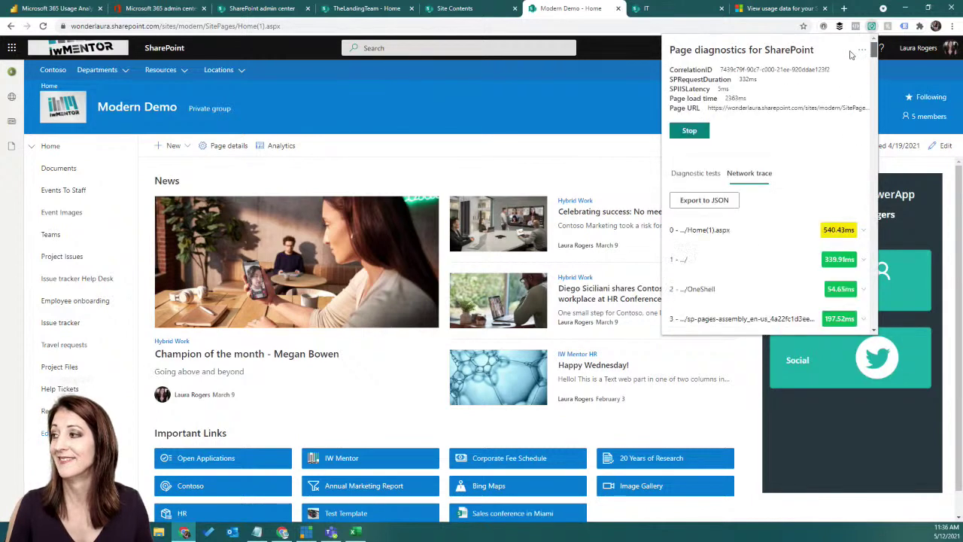
{"action": "left_click", "coordinate": [706, 181]}
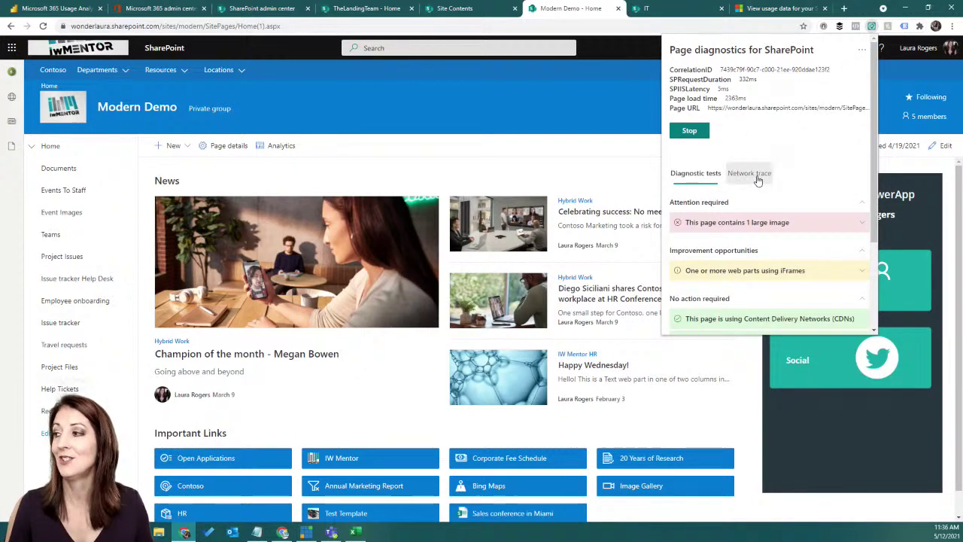
{"action": "left_click", "coordinate": [743, 179]}
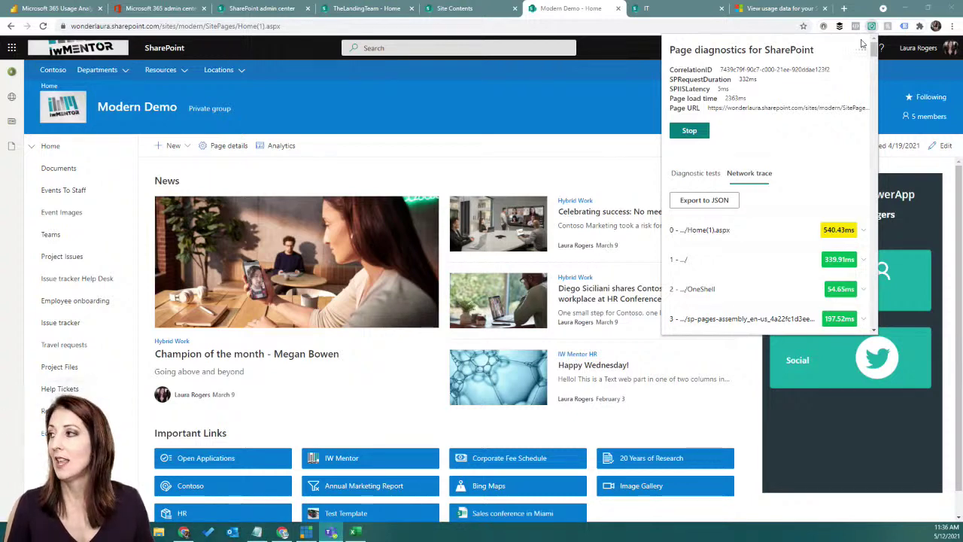
{"action": "left_click", "coordinate": [337, 159]}
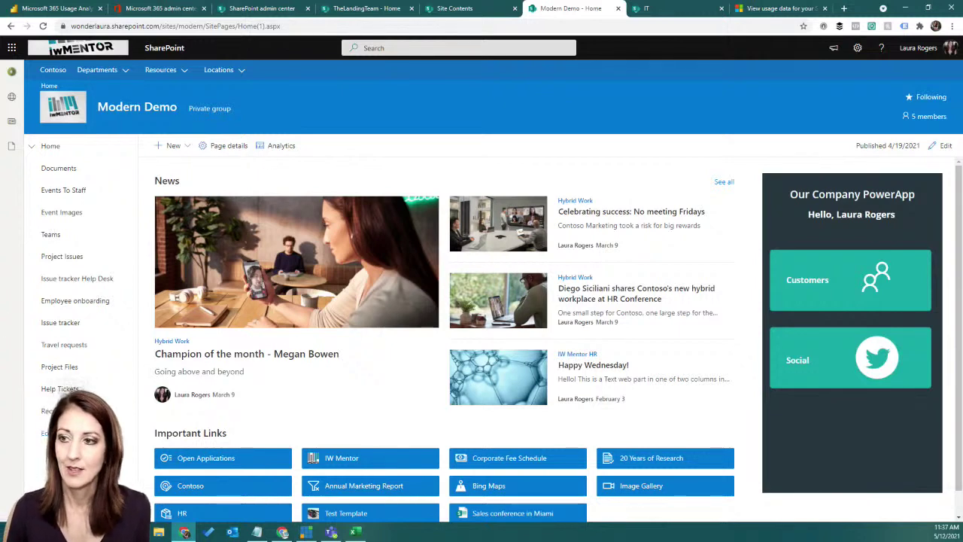
{"action": "left_click", "coordinate": [12, 48]}
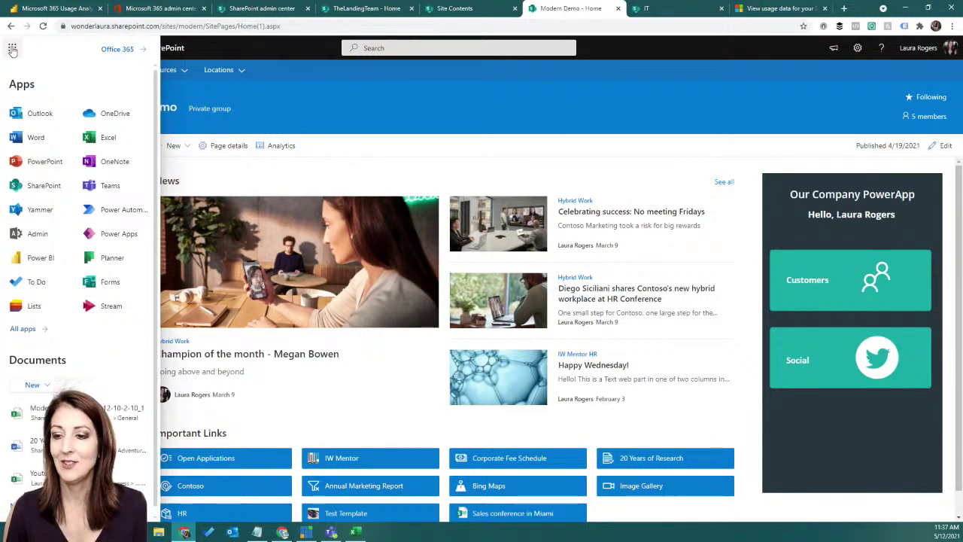
{"action": "left_click", "coordinate": [38, 236]}
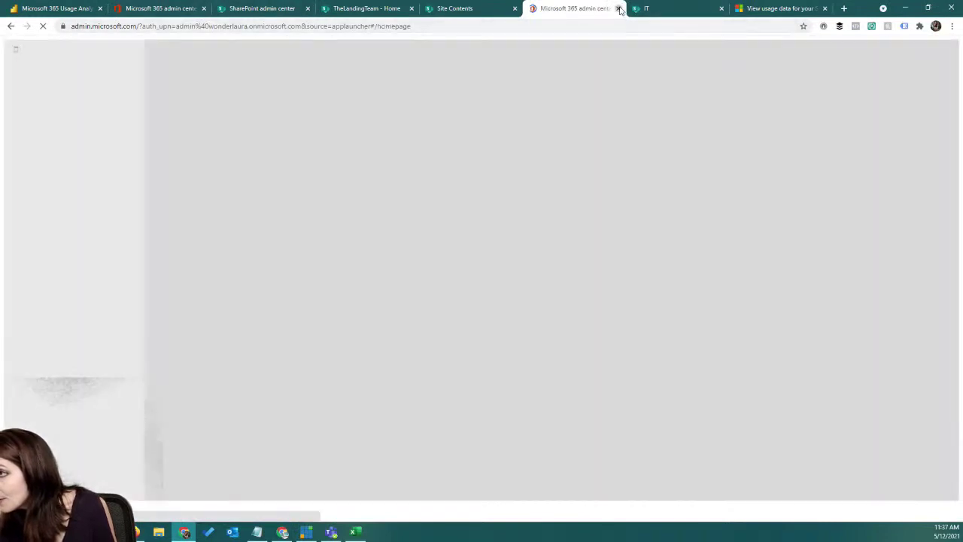
{"action": "left_click", "coordinate": [618, 8]}
Switch to the Microsoft 365 admin center, show all of its navigation items and open the Usage report
{"action": "left_click", "coordinate": [168, 6]}
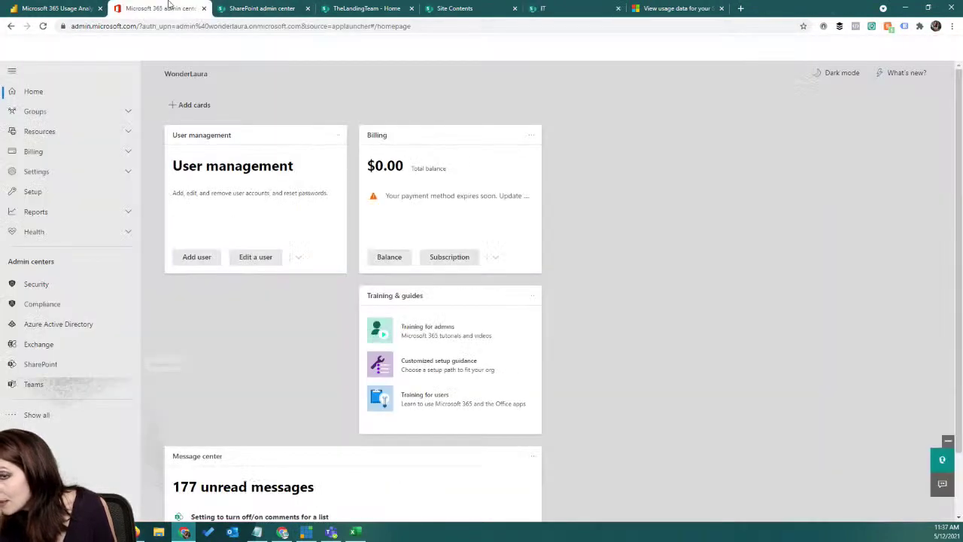
{"action": "left_click", "coordinate": [34, 414]}
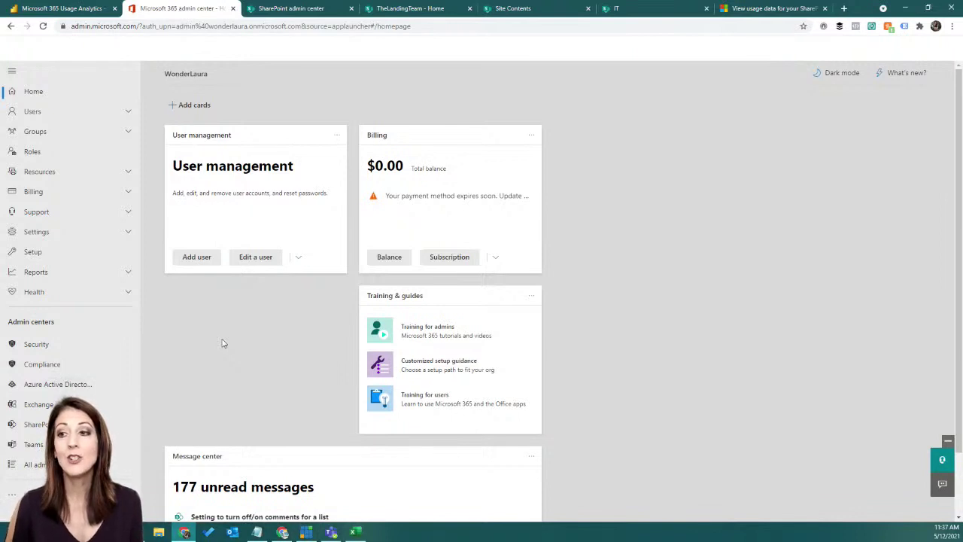
{"action": "left_click", "coordinate": [122, 272]}
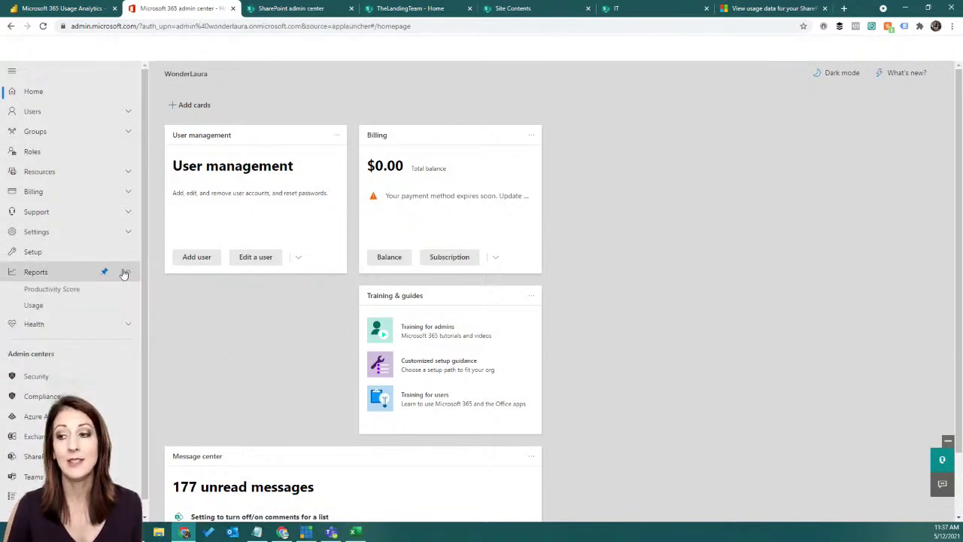
{"action": "left_click", "coordinate": [66, 308]}
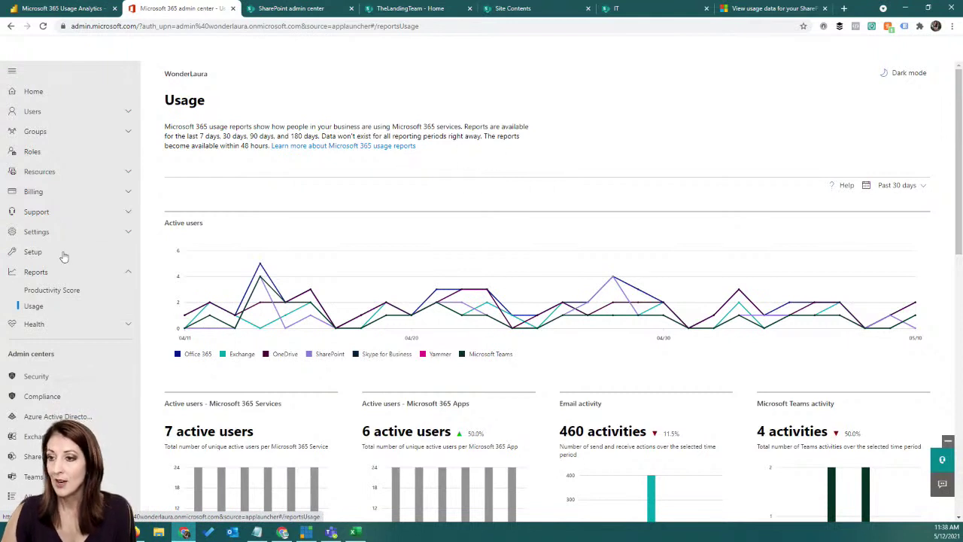
Open the Productivity Score report, dismiss its introduction and look through the people and technology experiences
{"action": "left_click", "coordinate": [73, 290]}
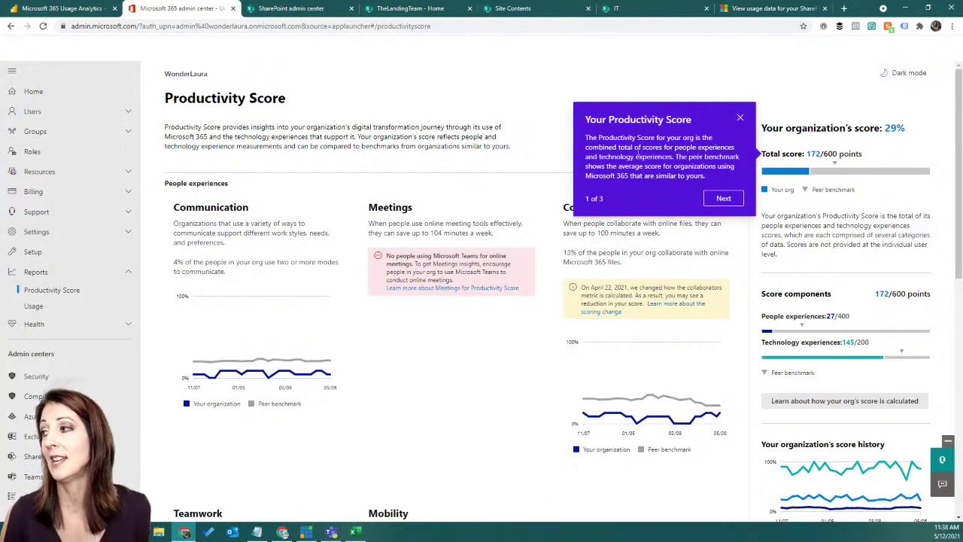
{"action": "left_click", "coordinate": [738, 120]}
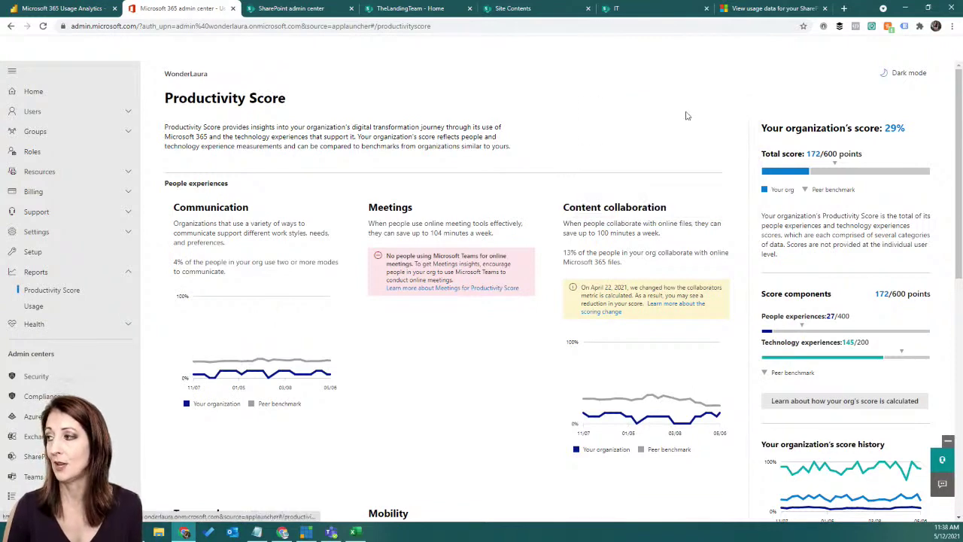
{"action": "scroll", "coordinate": [505, 199], "scroll_direction": "down", "scroll_amount": 6}
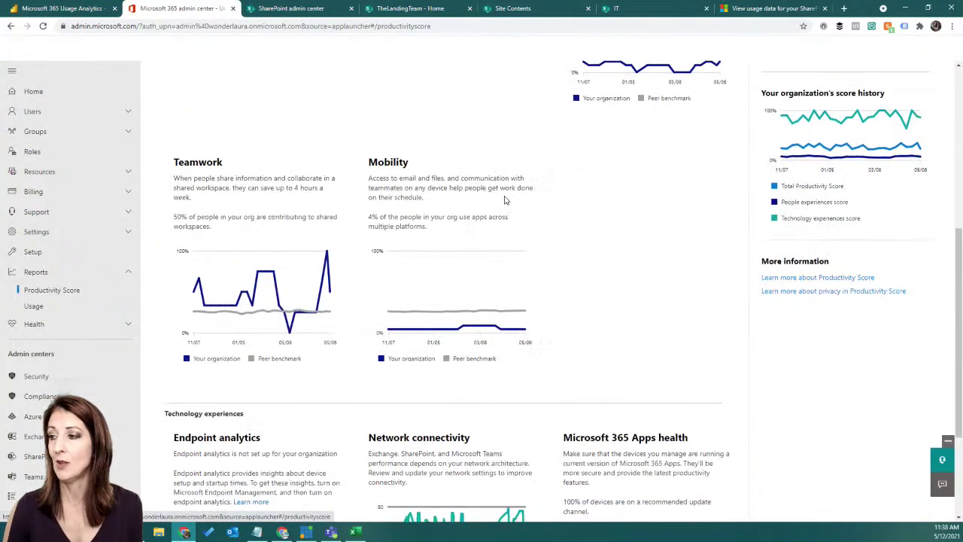
{"action": "scroll", "coordinate": [505, 198], "scroll_direction": "up", "scroll_amount": 6}
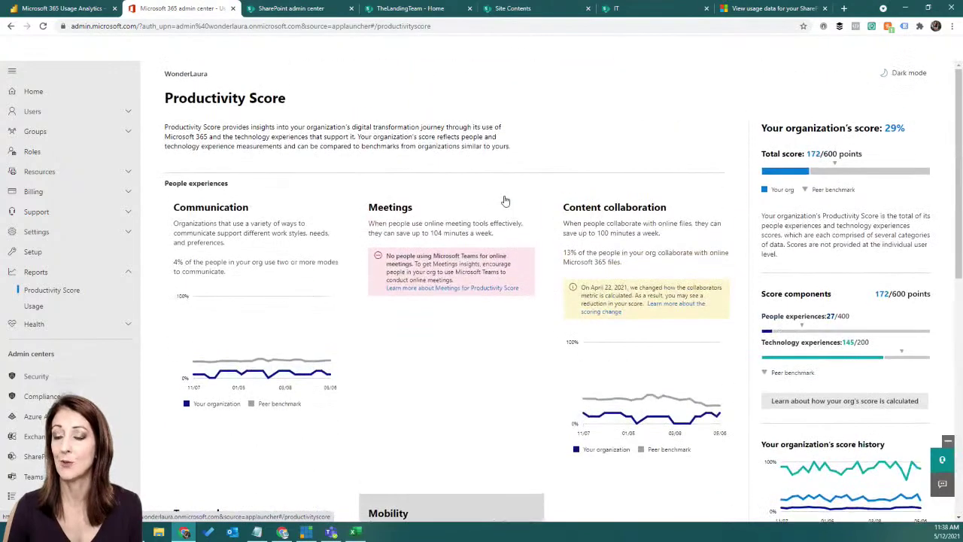
Return to the Usage report and look over its active users chart and activity cards
{"action": "left_click", "coordinate": [45, 307]}
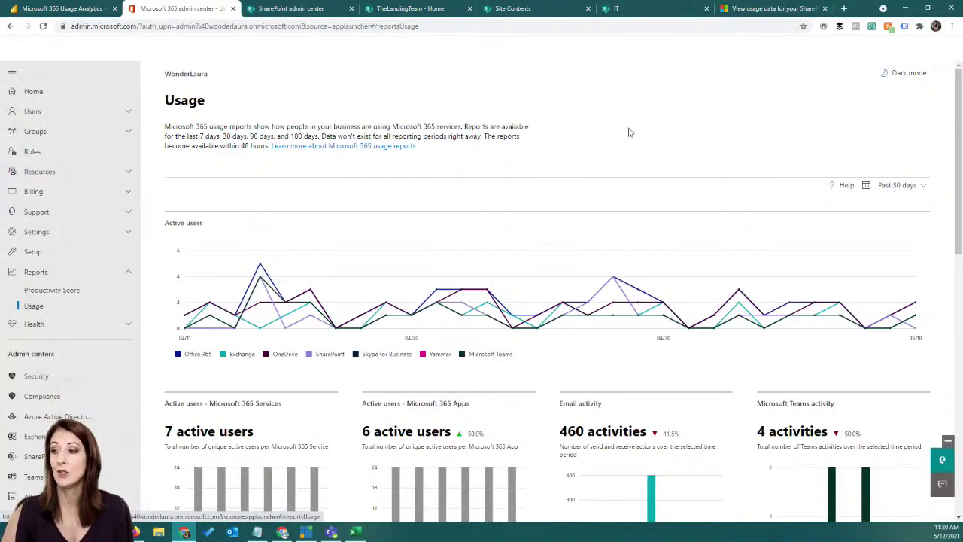
{"action": "scroll", "coordinate": [694, 173], "scroll_direction": "down", "scroll_amount": 4}
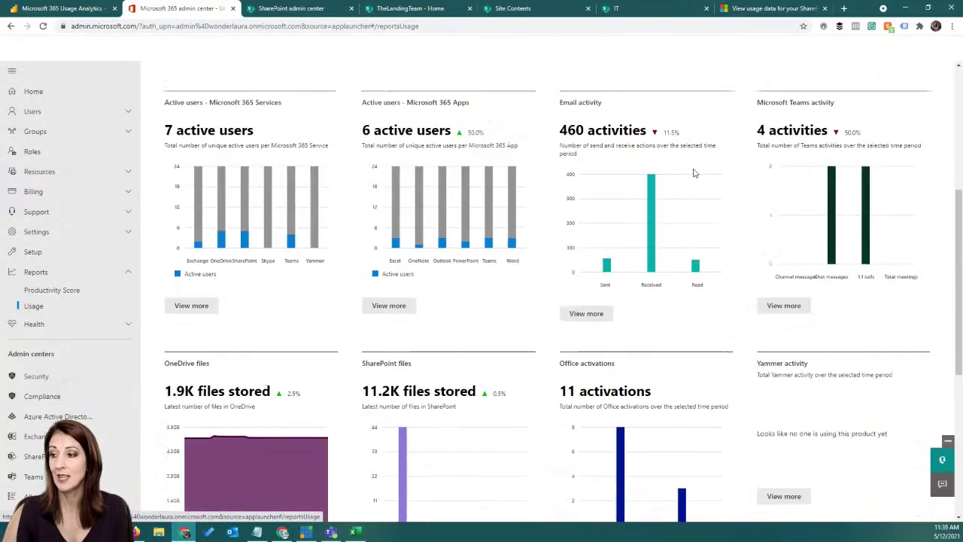
{"action": "scroll", "coordinate": [694, 173], "scroll_direction": "down", "scroll_amount": 3}
{"action": "scroll", "coordinate": [694, 173], "scroll_direction": "up", "scroll_amount": 5}
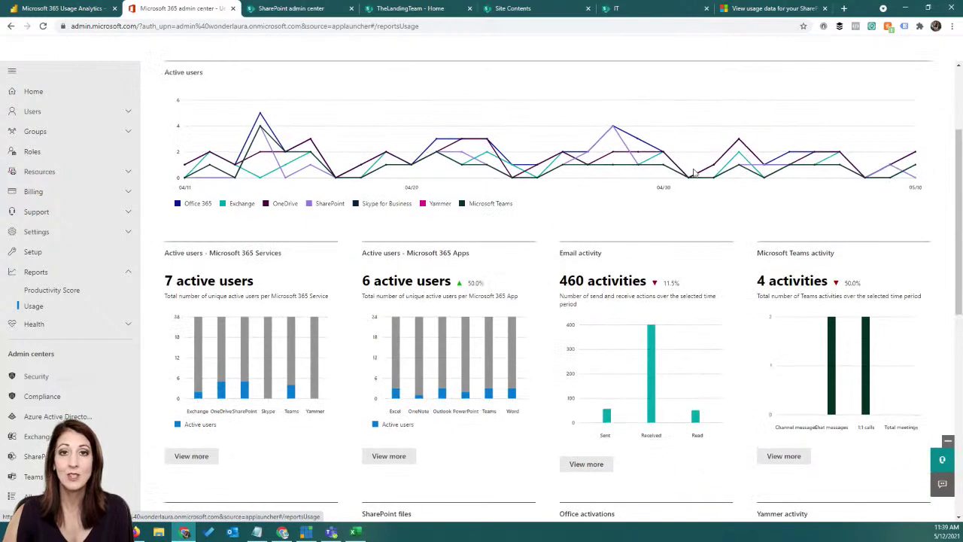
{"action": "scroll", "coordinate": [695, 173], "scroll_direction": "up", "scroll_amount": 2}
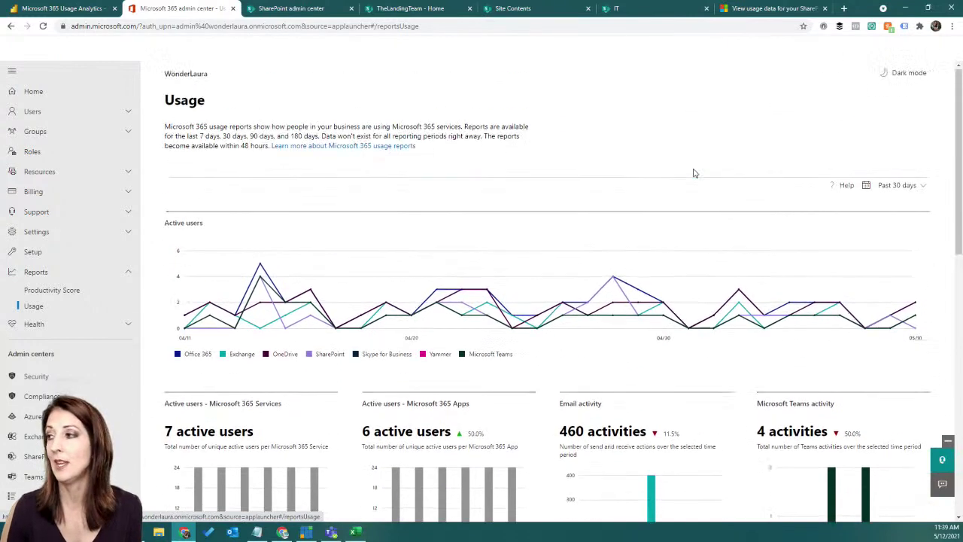
Set the Usage report's period to 180 days and review all its cards through Microsoft 365 usage analytics
{"action": "left_click", "coordinate": [896, 186]}
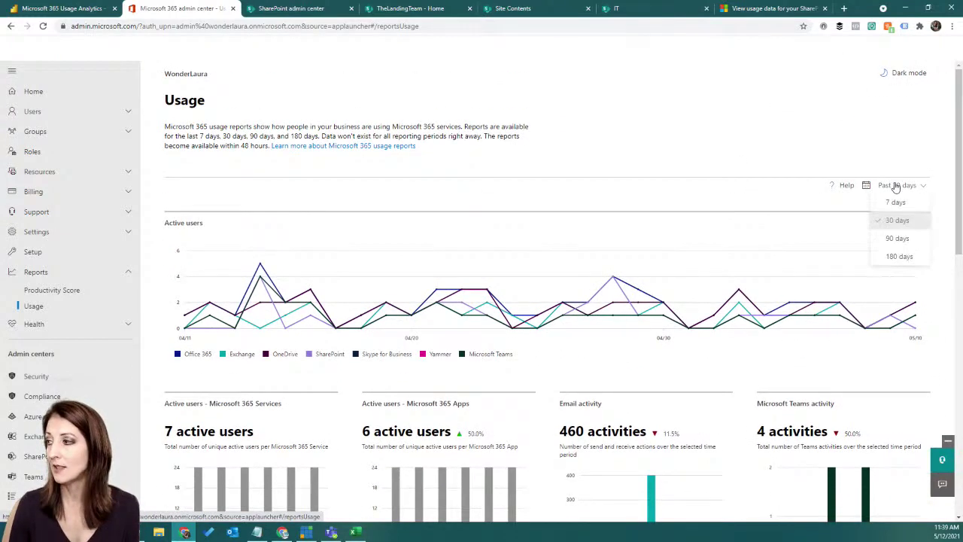
{"action": "left_click", "coordinate": [900, 257]}
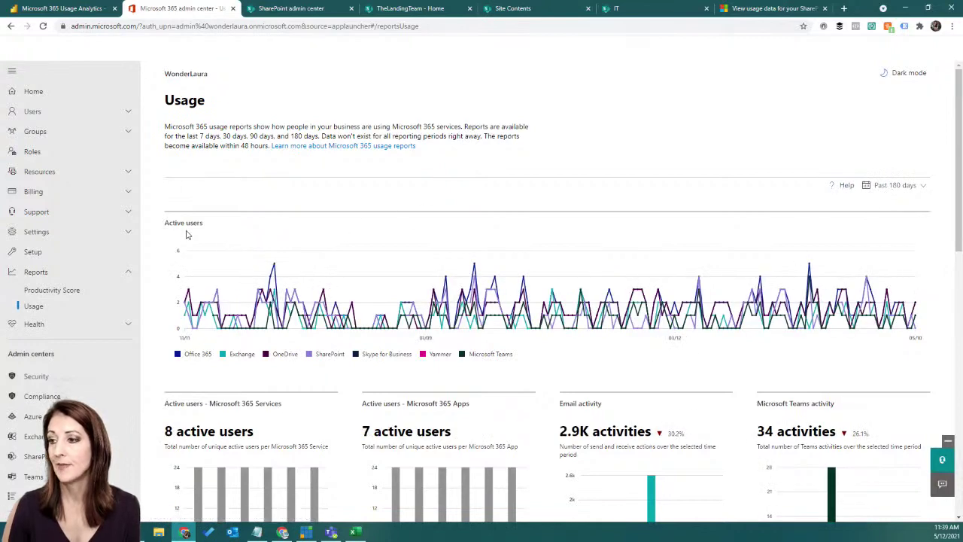
{"action": "scroll", "coordinate": [369, 317], "scroll_direction": "down", "scroll_amount": 1}
{"action": "scroll", "coordinate": [369, 316], "scroll_direction": "down", "scroll_amount": 1}
{"action": "scroll", "coordinate": [541, 195], "scroll_direction": "down", "scroll_amount": 1}
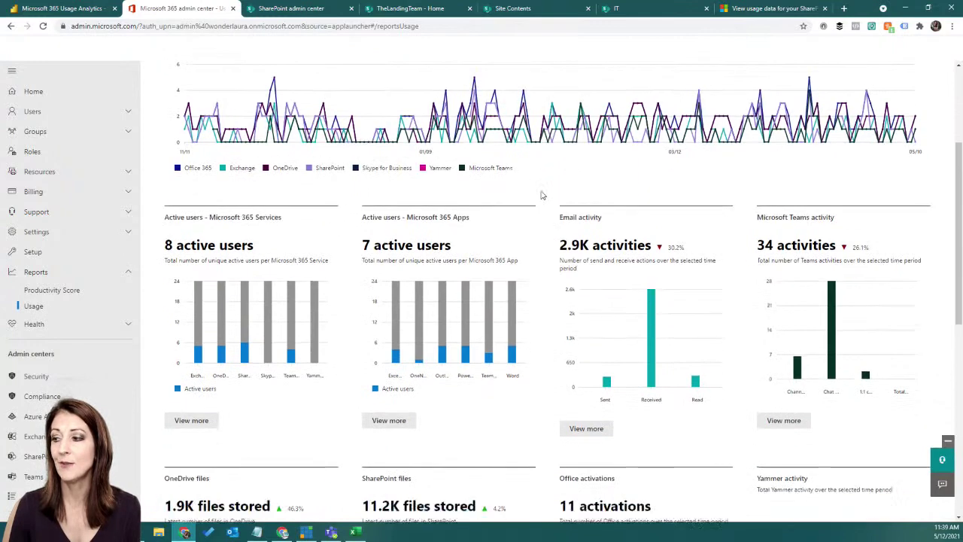
{"action": "scroll", "coordinate": [541, 196], "scroll_direction": "down", "scroll_amount": 2}
{"action": "scroll", "coordinate": [541, 197], "scroll_direction": "down", "scroll_amount": 1}
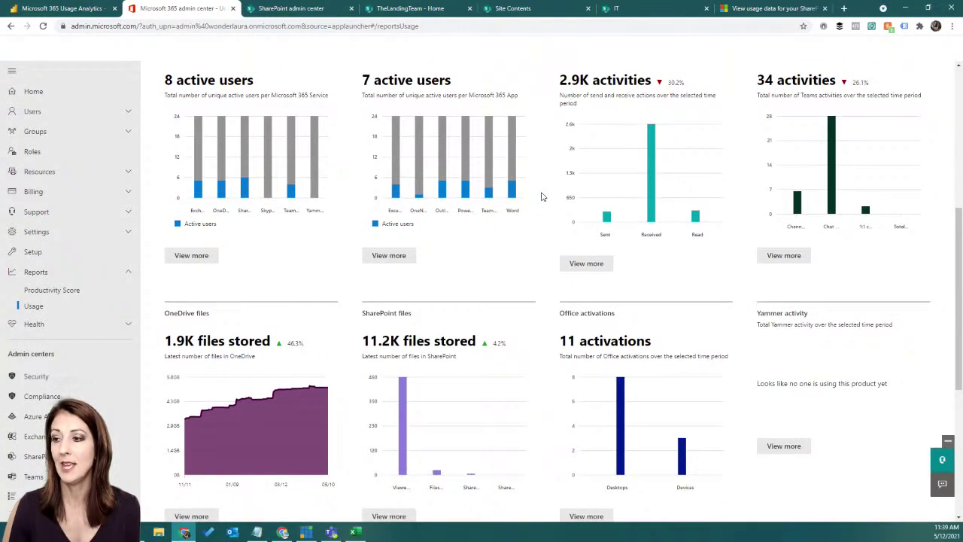
{"action": "scroll", "coordinate": [541, 196], "scroll_direction": "down", "scroll_amount": 1}
{"action": "scroll", "coordinate": [541, 196], "scroll_direction": "up", "scroll_amount": 2}
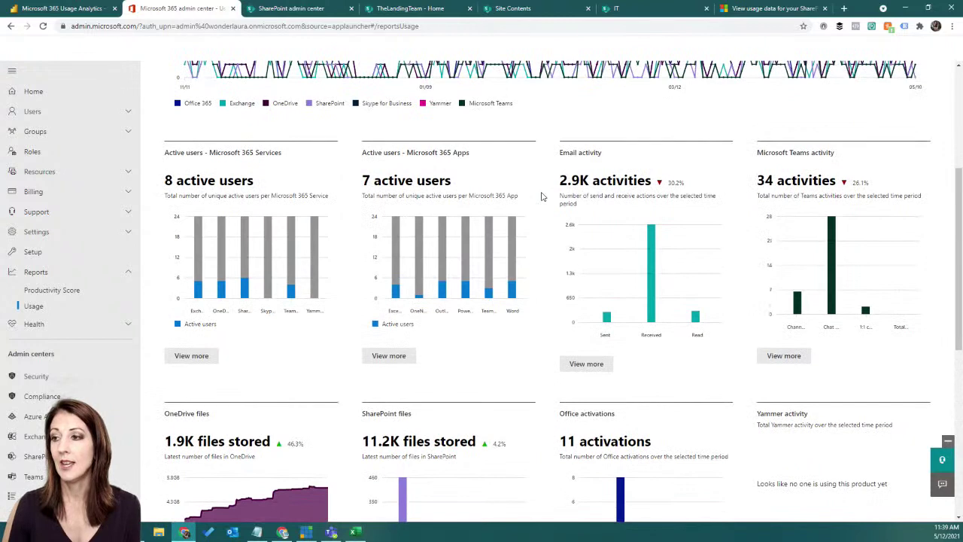
{"action": "scroll", "coordinate": [581, 262], "scroll_direction": "down", "scroll_amount": 2}
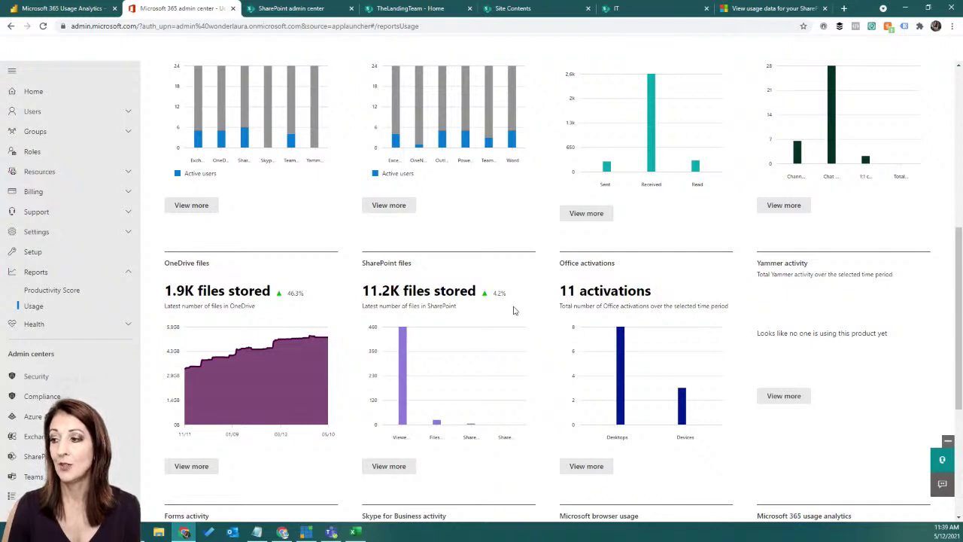
{"action": "scroll", "coordinate": [489, 331], "scroll_direction": "down", "scroll_amount": 3}
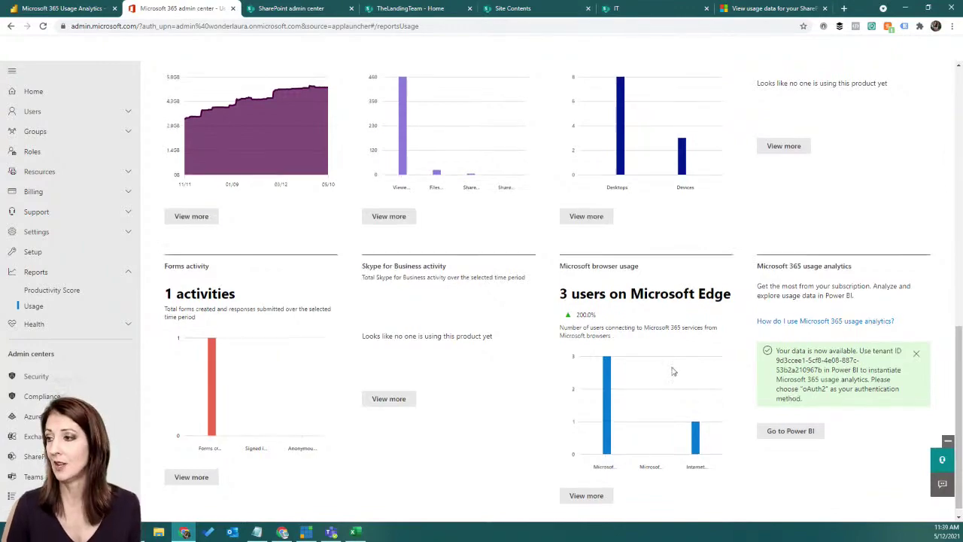
Open the detailed report for the Active users - Microsoft 365 Services card
{"action": "scroll", "coordinate": [672, 370], "scroll_direction": "up", "scroll_amount": 10}
{"action": "scroll", "coordinate": [672, 369], "scroll_direction": "down", "scroll_amount": 3}
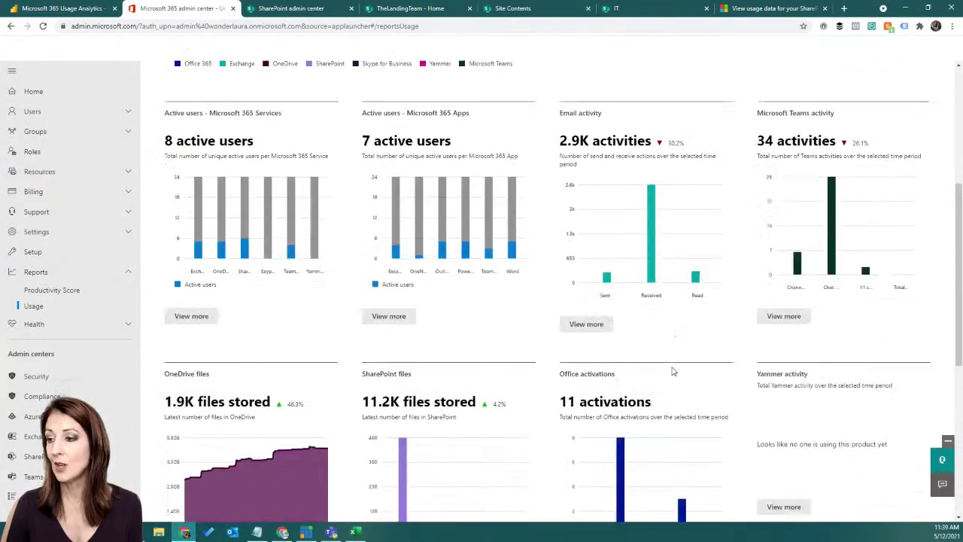
{"action": "left_click", "coordinate": [201, 312]}
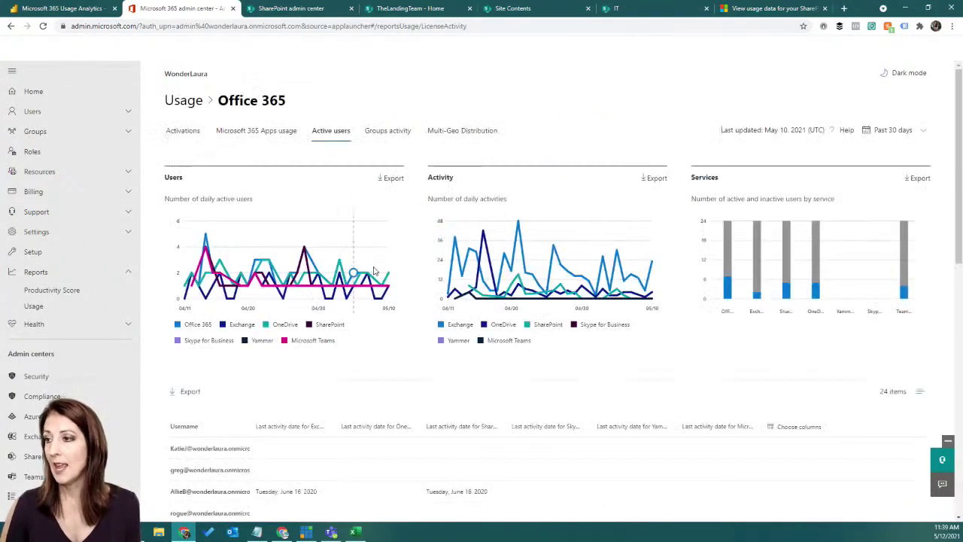
Switch the Office 365 usage report to Activations and look through its charts and per-user table
{"action": "left_click", "coordinate": [181, 133]}
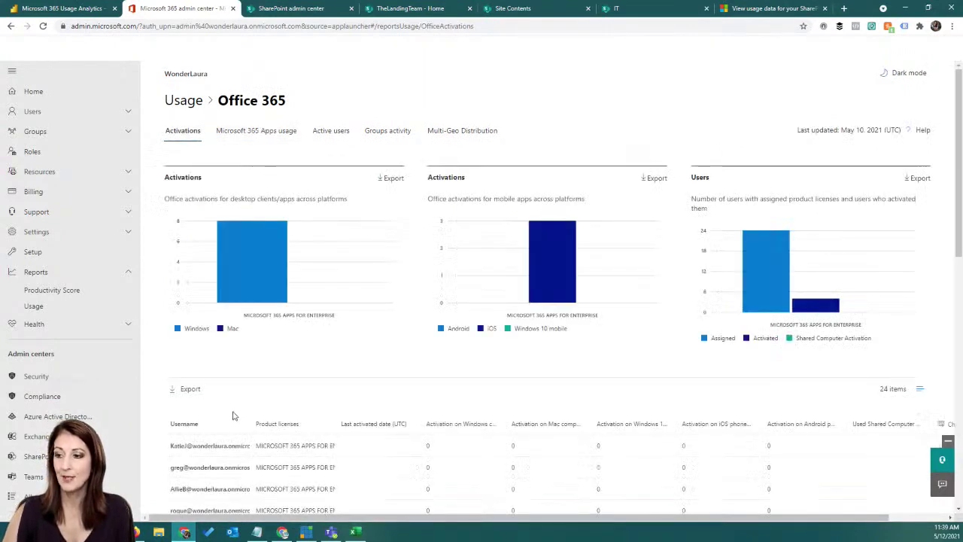
{"action": "scroll", "coordinate": [232, 421], "scroll_direction": "down", "scroll_amount": 2}
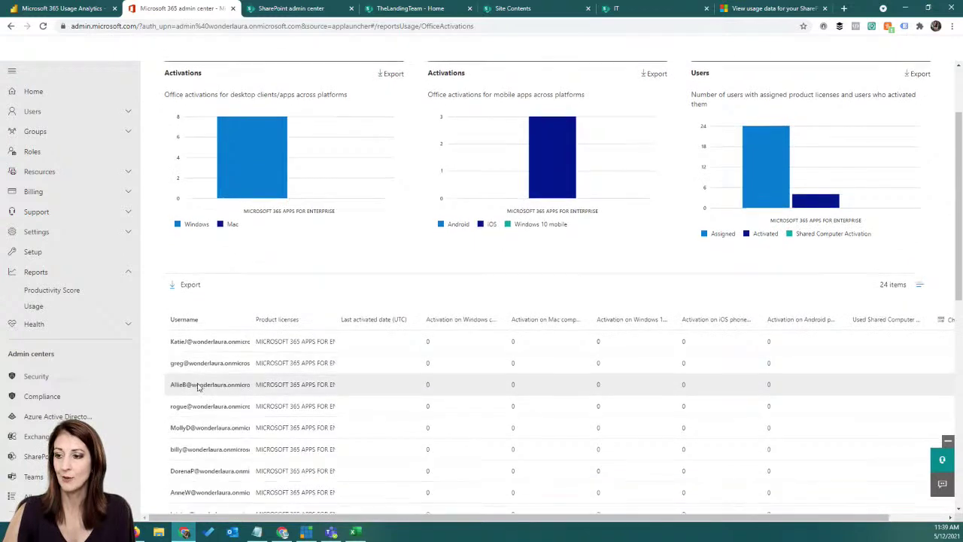
{"action": "scroll", "coordinate": [197, 363], "scroll_direction": "down", "scroll_amount": 3}
{"action": "scroll", "coordinate": [220, 389], "scroll_direction": "up", "scroll_amount": 5}
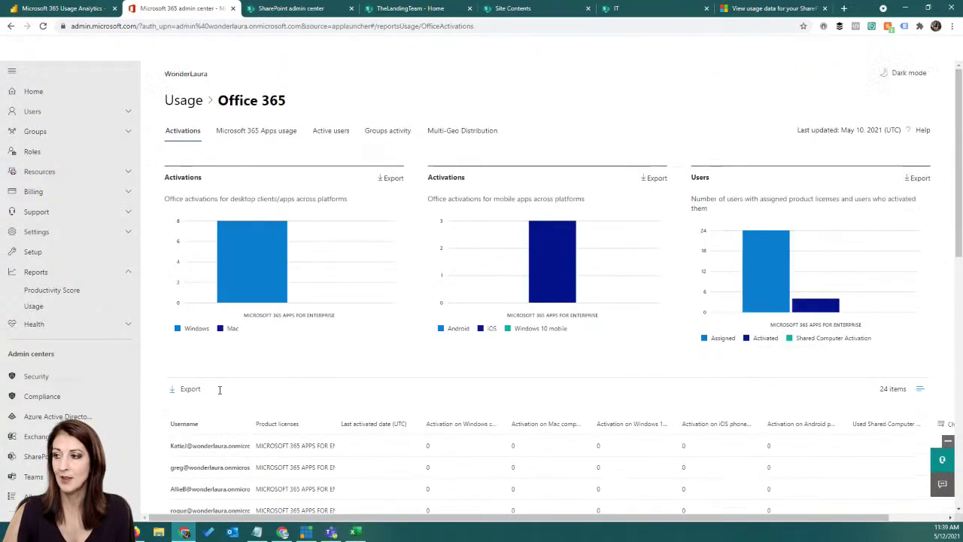
Open the Microsoft 365 Apps usage report and review its app and platform charts and the per-user activity table
{"action": "left_click", "coordinate": [287, 140]}
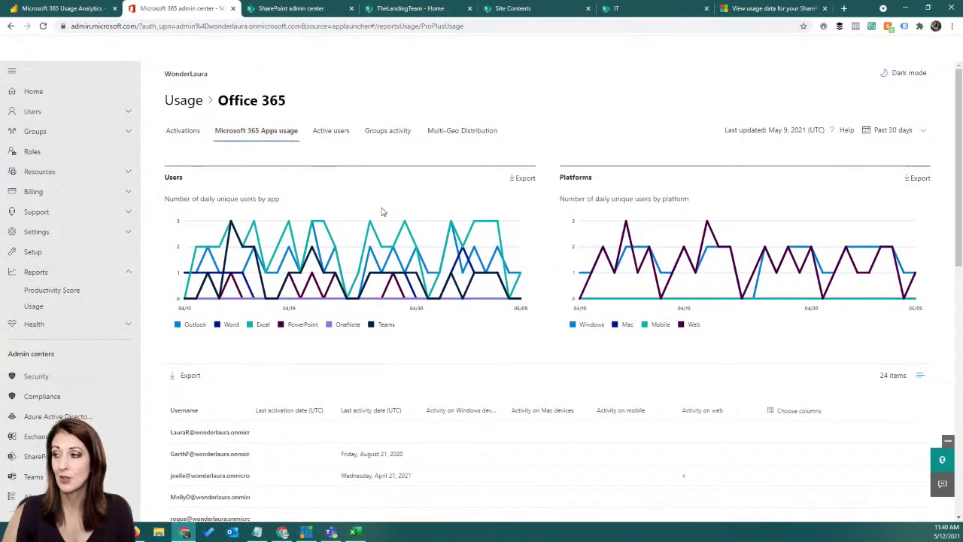
{"action": "scroll", "coordinate": [301, 286], "scroll_direction": "down", "scroll_amount": 1}
{"action": "left_click", "coordinate": [184, 277]}
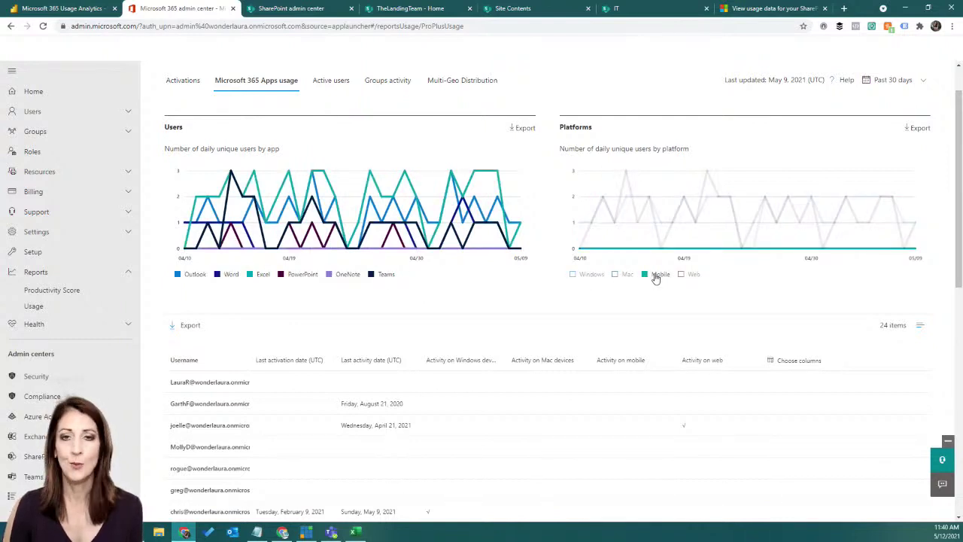
{"action": "scroll", "coordinate": [653, 280], "scroll_direction": "down", "scroll_amount": 2}
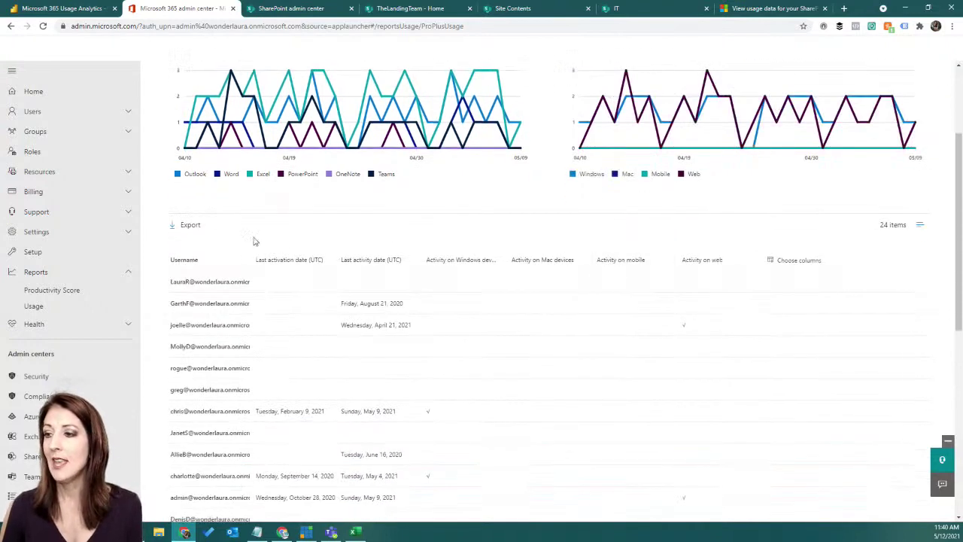
{"action": "scroll", "coordinate": [276, 275], "scroll_direction": "down", "scroll_amount": 2}
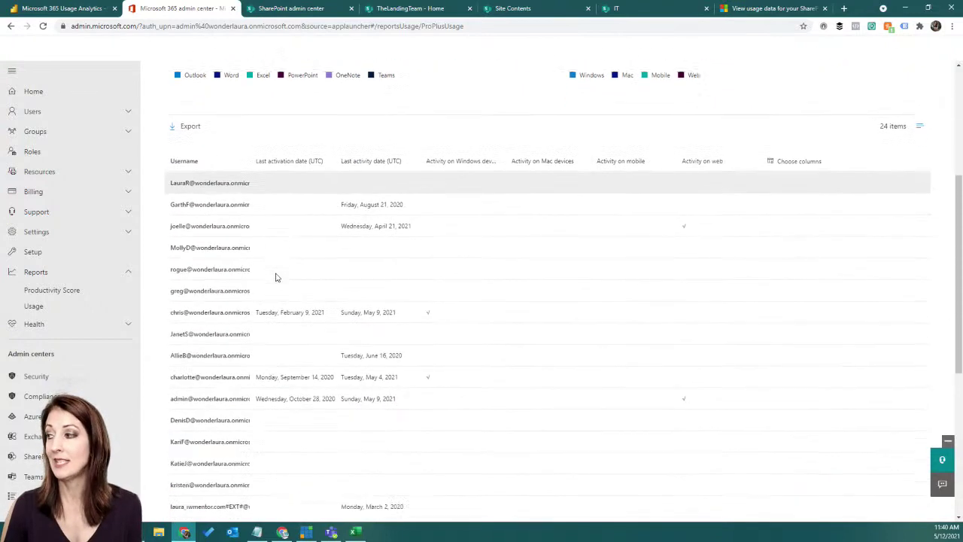
{"action": "scroll", "coordinate": [226, 301], "scroll_direction": "up", "scroll_amount": 4}
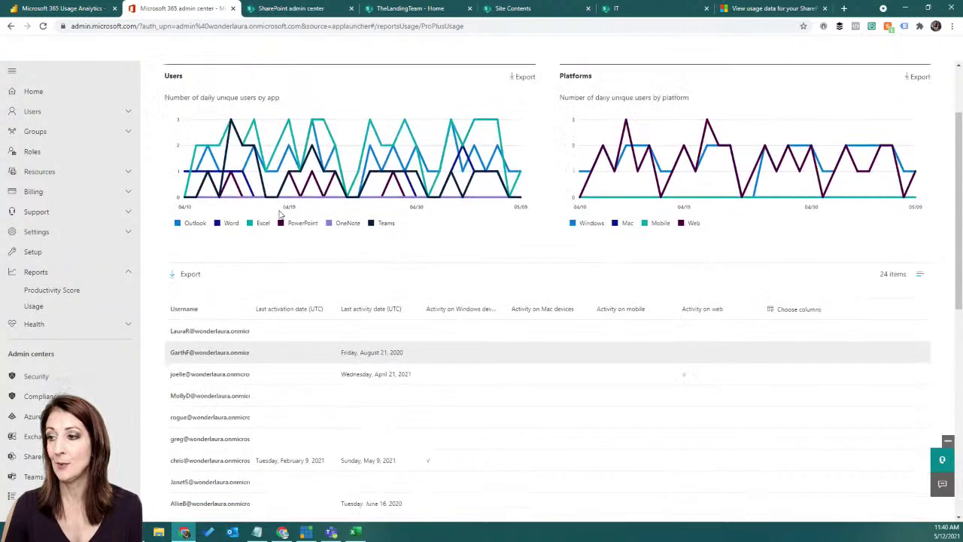
{"action": "scroll", "coordinate": [419, 273], "scroll_direction": "up", "scroll_amount": 1}
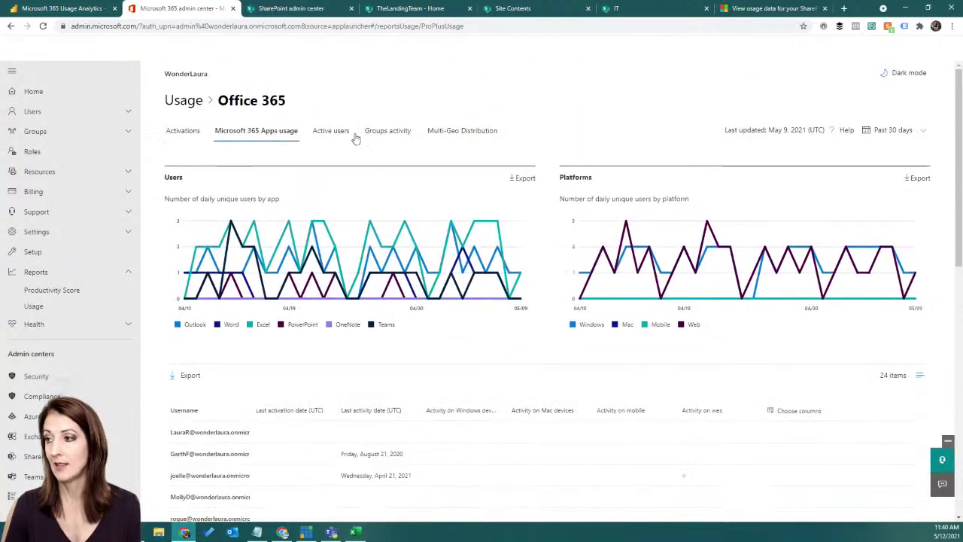
Go back to the Active users report and review its service charts and each user's last activity dates
{"action": "left_click", "coordinate": [331, 139]}
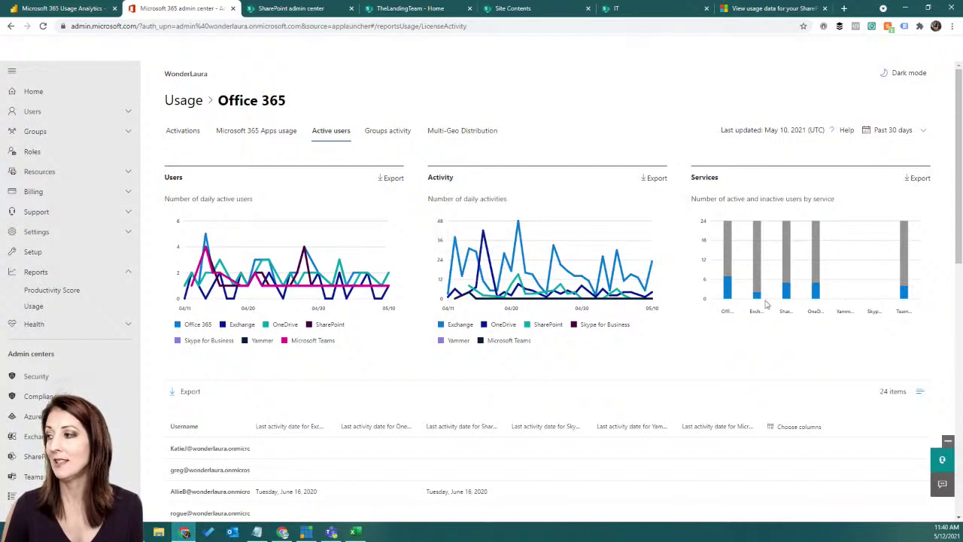
{"action": "scroll", "coordinate": [508, 313], "scroll_direction": "down", "scroll_amount": 2}
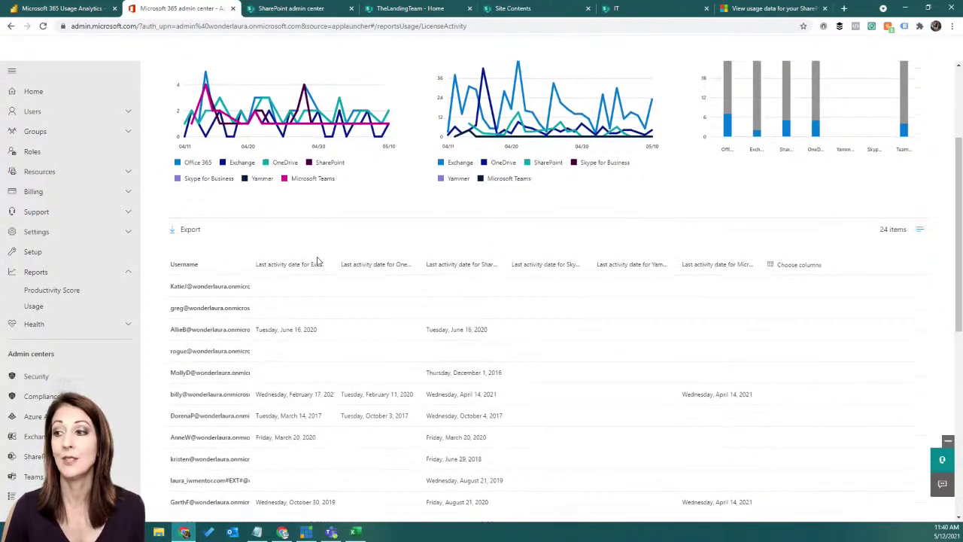
{"action": "scroll", "coordinate": [317, 261], "scroll_direction": "down", "scroll_amount": 2}
{"action": "scroll", "coordinate": [317, 261], "scroll_direction": "up", "scroll_amount": 4}
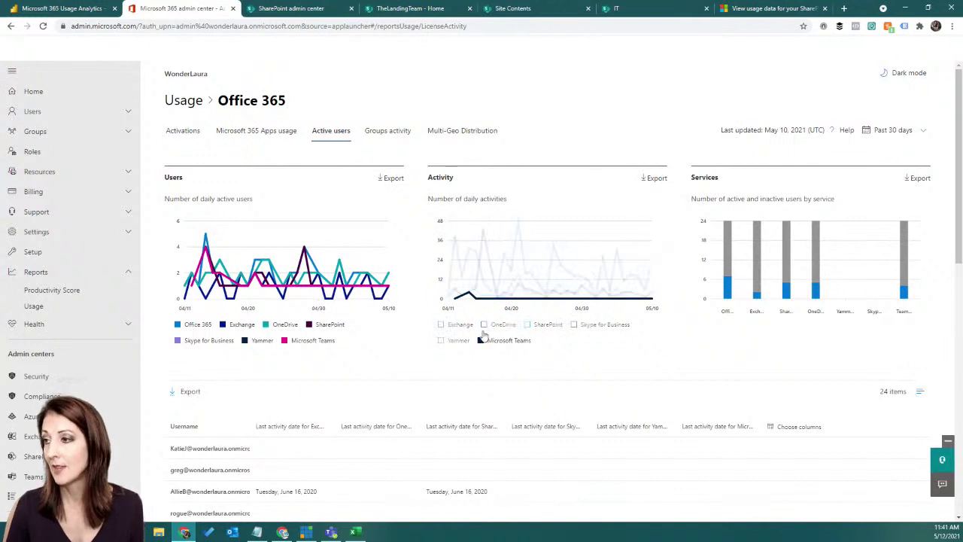
View the Groups activity report, check Multi-Geo Distribution, and return to Groups activity
{"action": "left_click", "coordinate": [387, 134]}
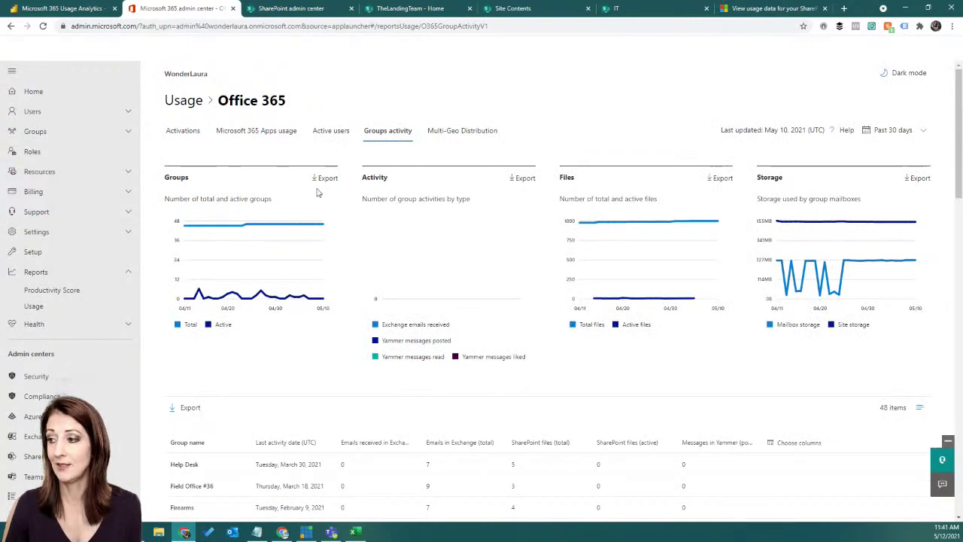
{"action": "left_click", "coordinate": [475, 131]}
{"action": "left_click", "coordinate": [387, 131]}
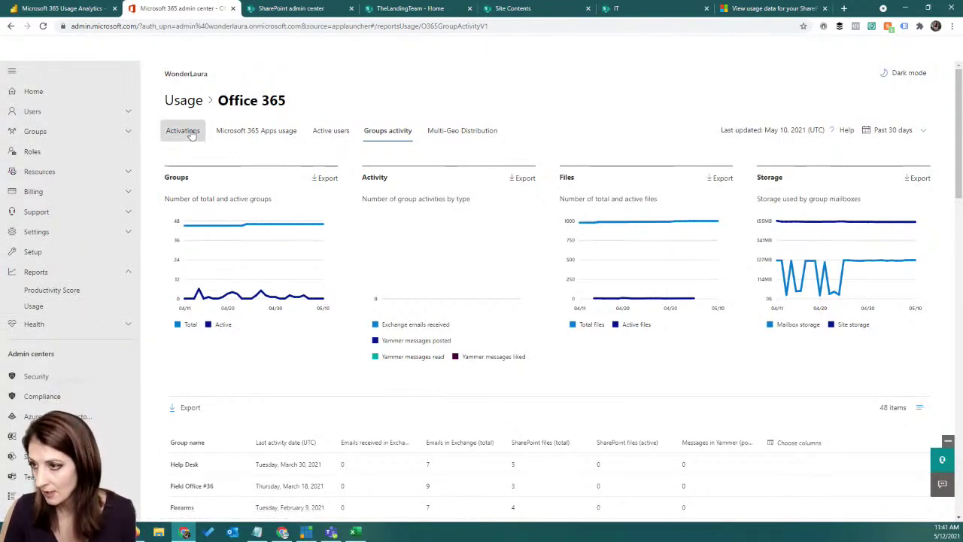
Return to the Usage overview and open the detailed report for the Microsoft Teams activity card
{"action": "left_click", "coordinate": [183, 100]}
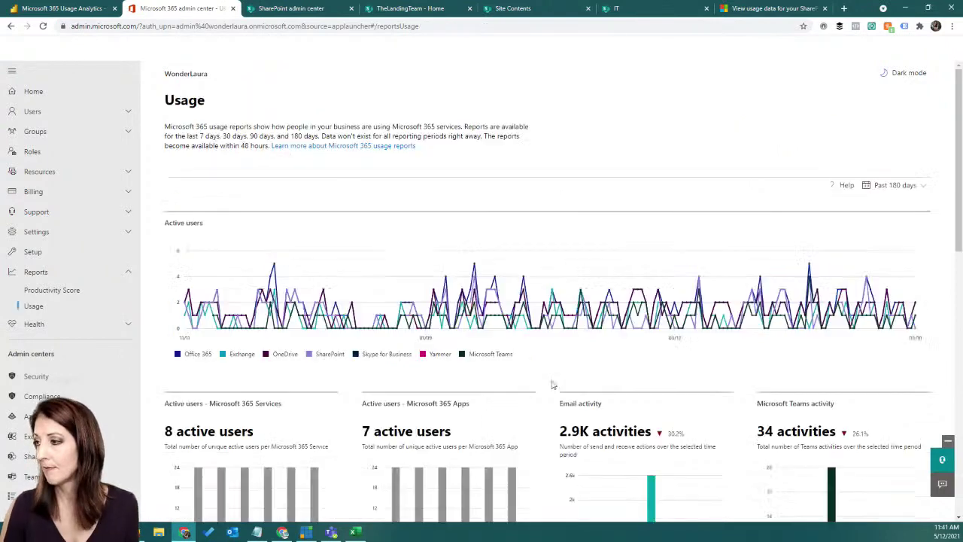
{"action": "scroll", "coordinate": [443, 399], "scroll_direction": "down", "scroll_amount": 1}
{"action": "scroll", "coordinate": [442, 398], "scroll_direction": "down", "scroll_amount": 3}
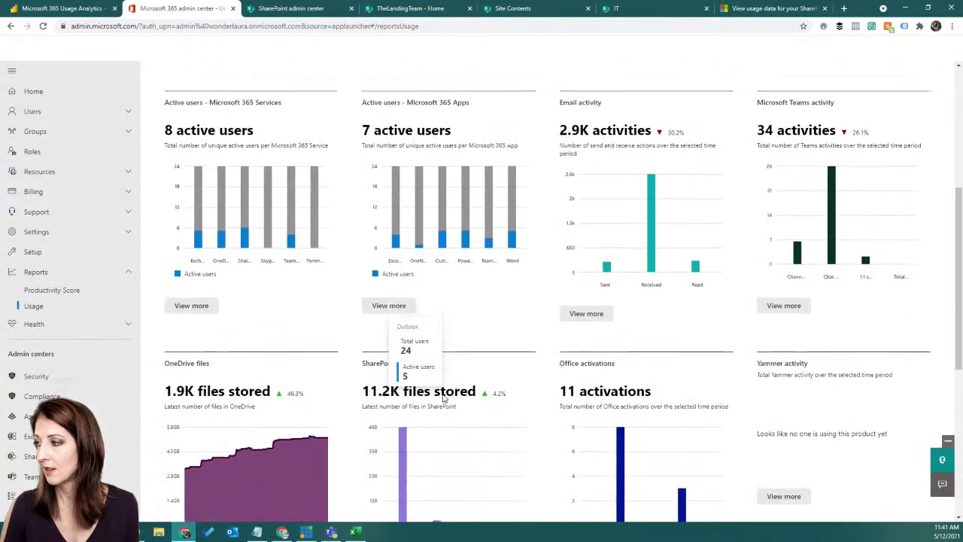
{"action": "left_click", "coordinate": [784, 305]}
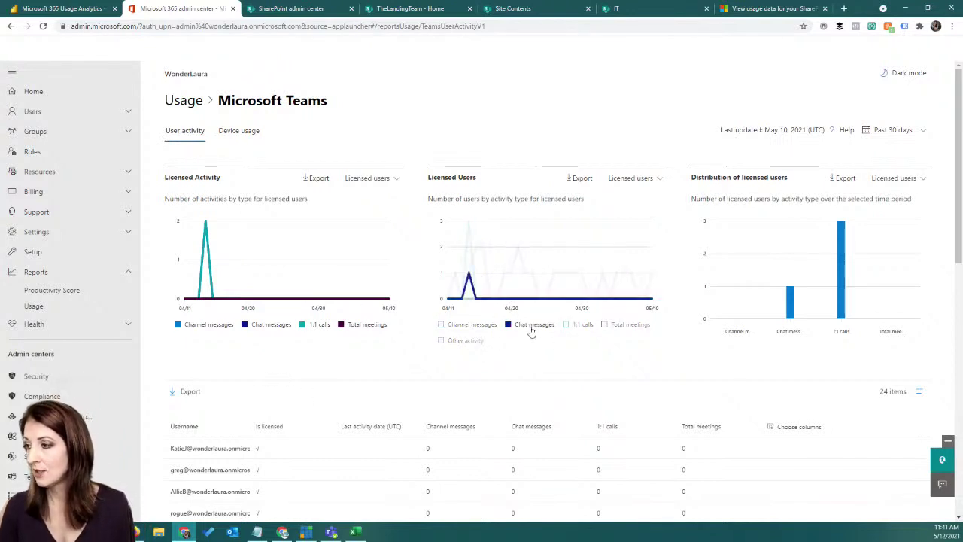
Examine the 1:1 calls, total meetings, channel messages and other activity series in the Licensed Users chart
{"action": "left_click", "coordinate": [570, 325]}
{"action": "left_click", "coordinate": [619, 326]}
{"action": "left_click", "coordinate": [456, 325]}
{"action": "left_click", "coordinate": [461, 340]}
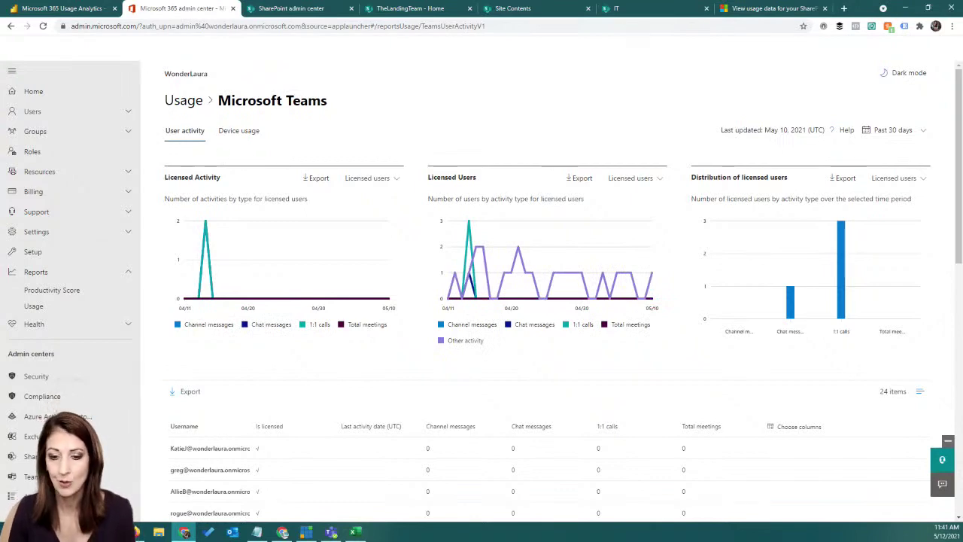
Switch to the browser window with the IW Mentor site and open that tenant's Usage report in the Microsoft 365 admin center
{"action": "key", "text": "alt+Tab"}
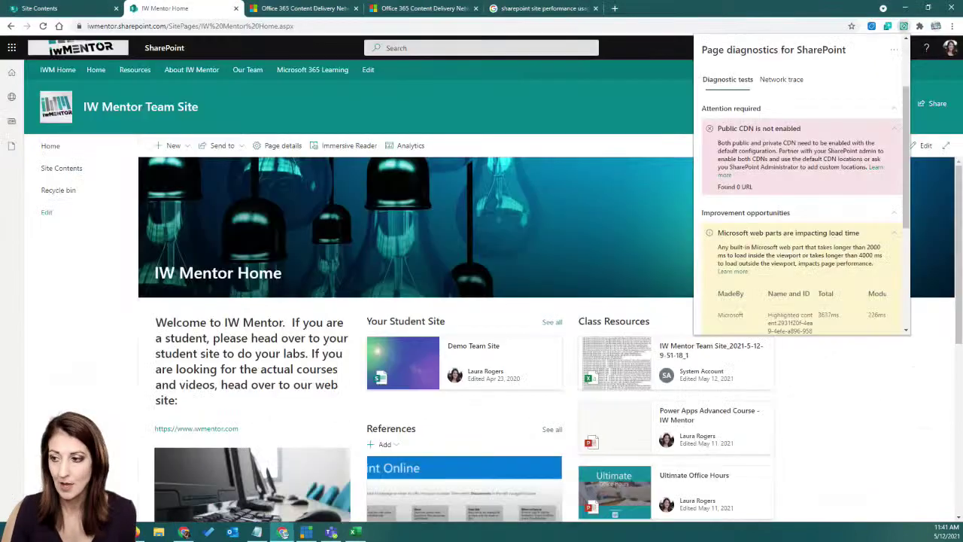
{"action": "left_click", "coordinate": [11, 48]}
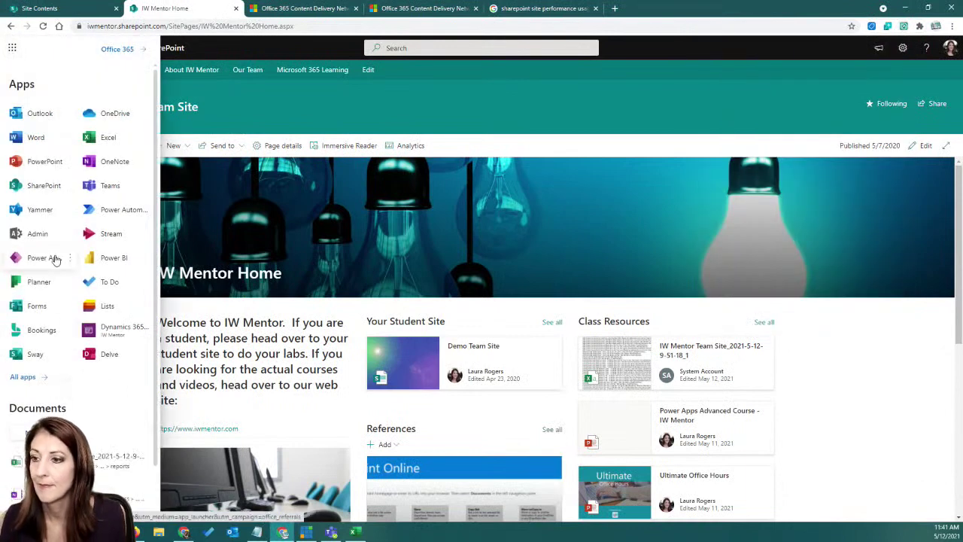
{"action": "left_click", "coordinate": [34, 234]}
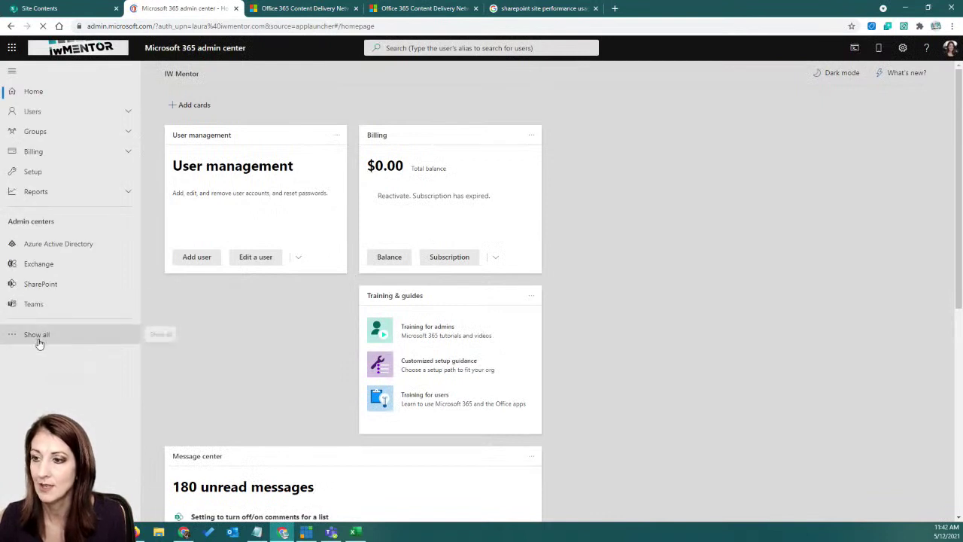
{"action": "left_click", "coordinate": [116, 194]}
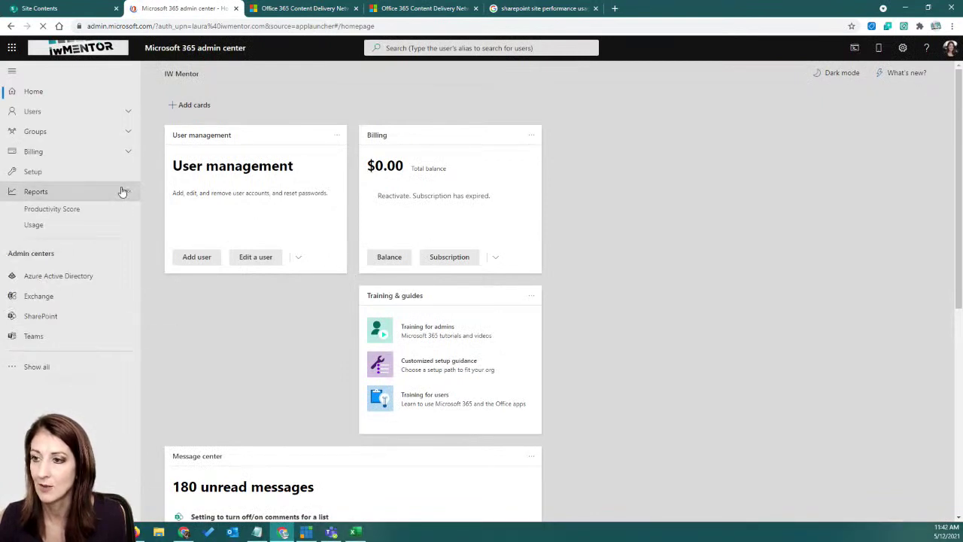
{"action": "left_click", "coordinate": [30, 225]}
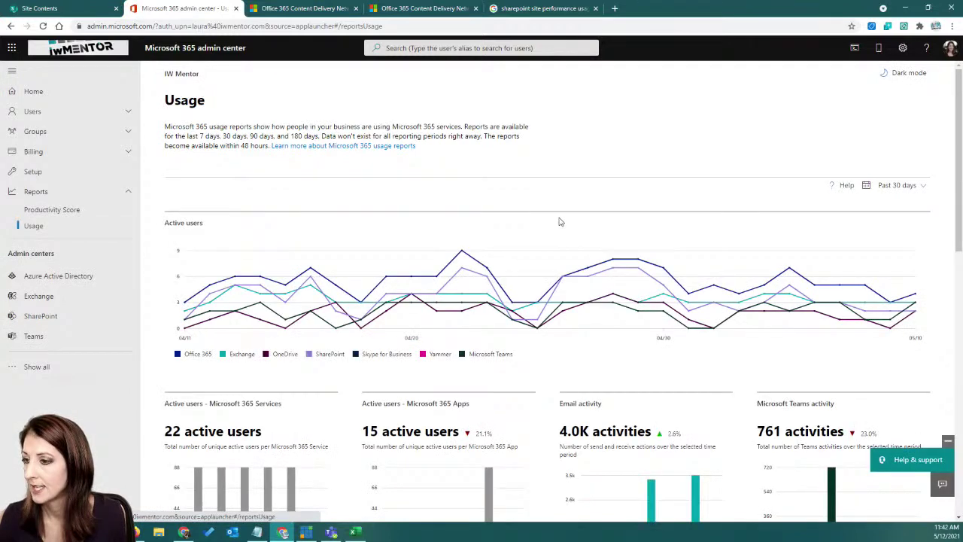
Open the detailed report for the Microsoft Teams activity card and set its period to 90 days
{"action": "scroll", "coordinate": [602, 249], "scroll_direction": "down", "scroll_amount": 5}
{"action": "scroll", "coordinate": [657, 263], "scroll_direction": "up", "scroll_amount": 2}
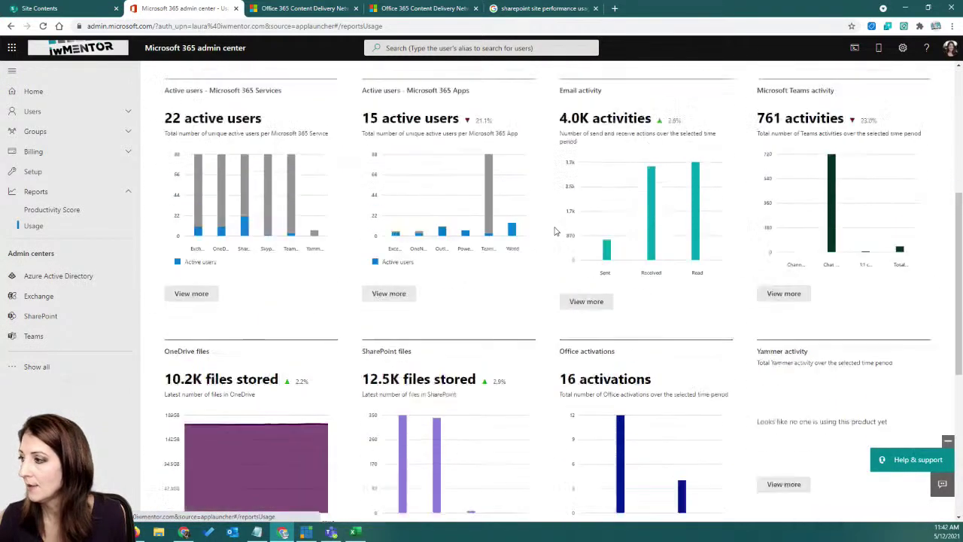
{"action": "left_click", "coordinate": [783, 355]}
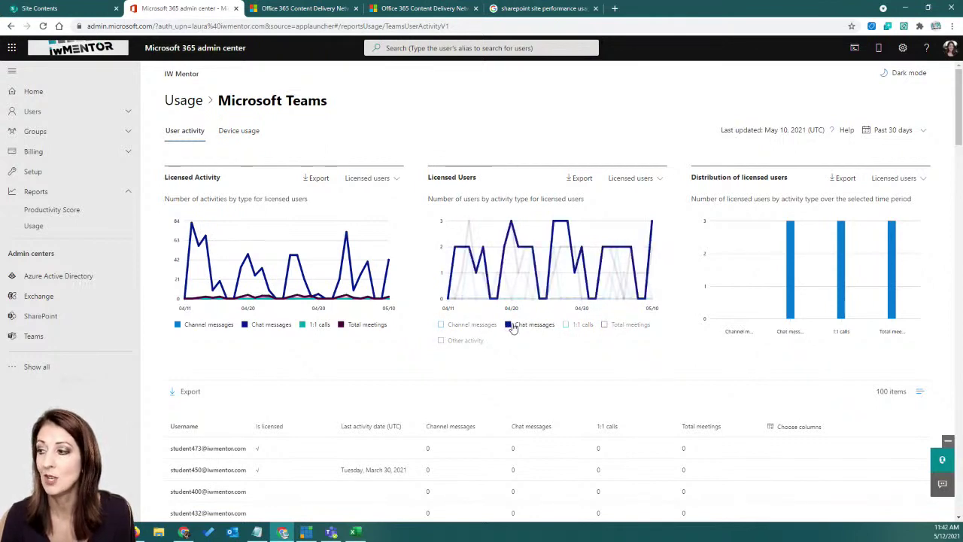
{"action": "left_click", "coordinate": [893, 131]}
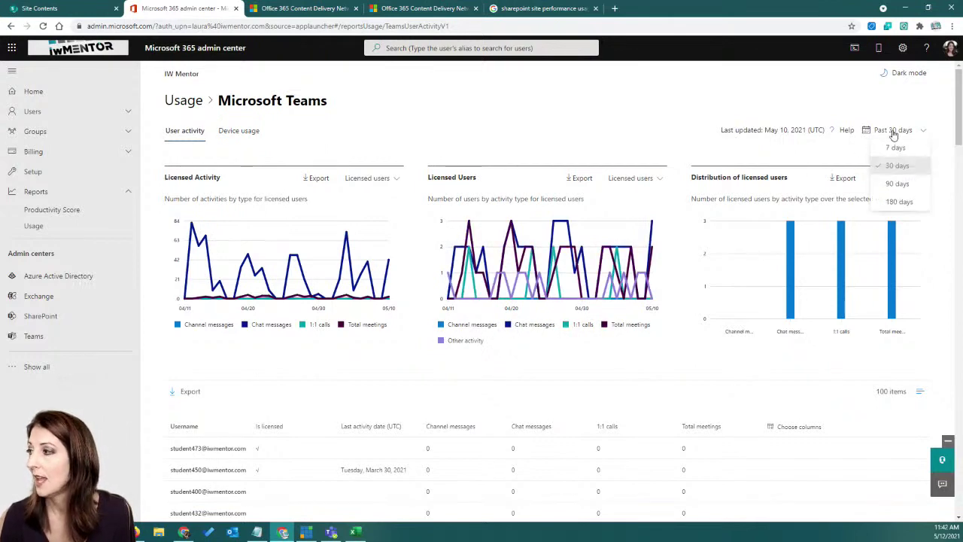
{"action": "left_click", "coordinate": [897, 185]}
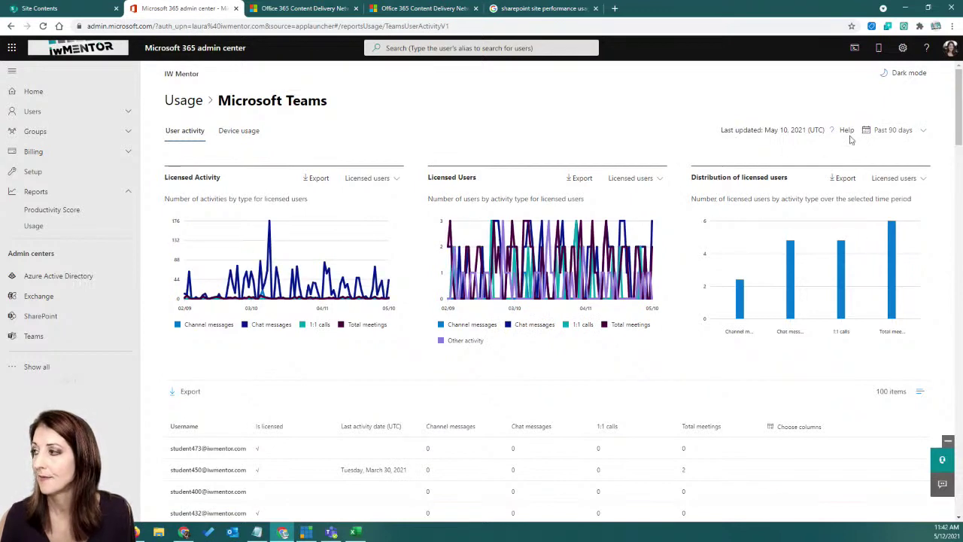
Examine the channel messages and total meetings series in the Licensed Activity and Licensed Users charts
{"action": "left_click", "coordinate": [200, 327]}
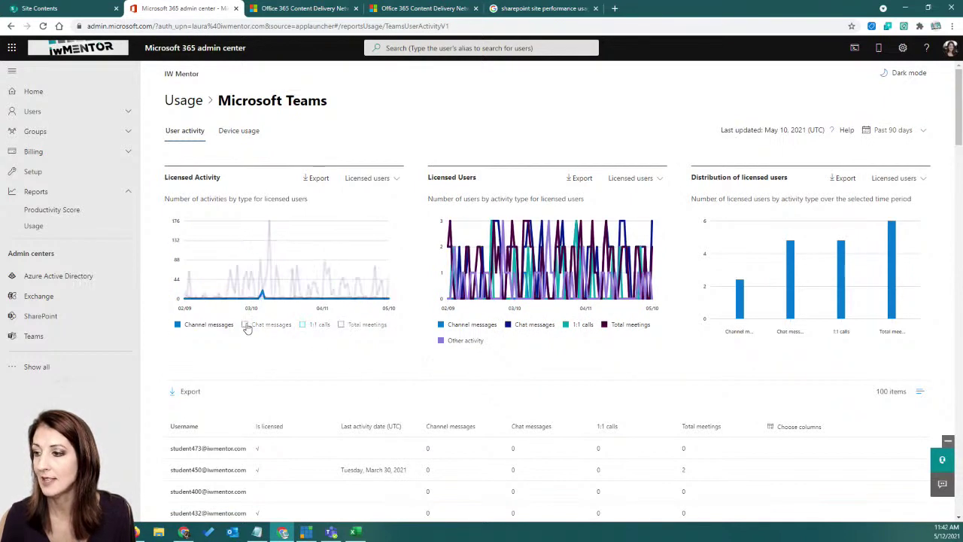
{"action": "left_click", "coordinate": [362, 328]}
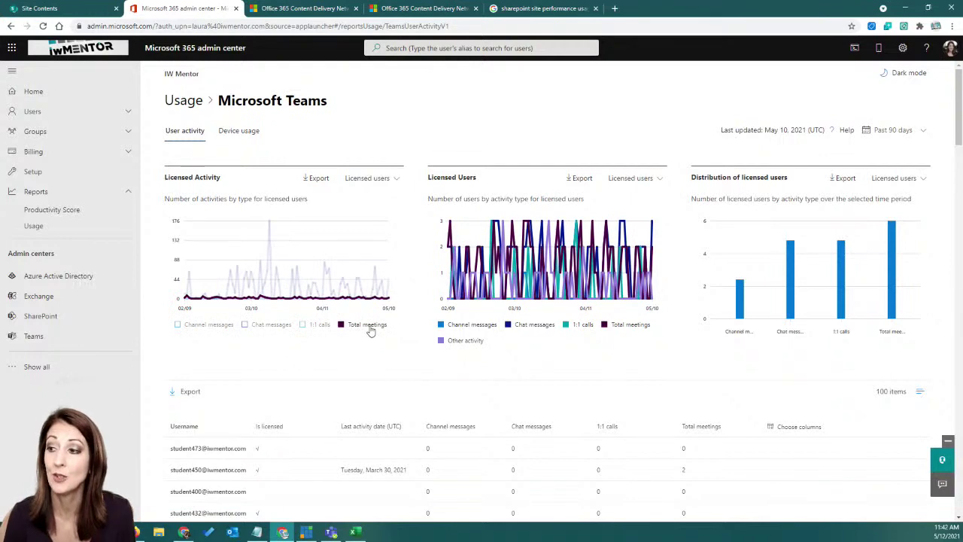
{"action": "left_click", "coordinate": [369, 329]}
{"action": "left_click", "coordinate": [472, 325]}
{"action": "left_click", "coordinate": [624, 325]}
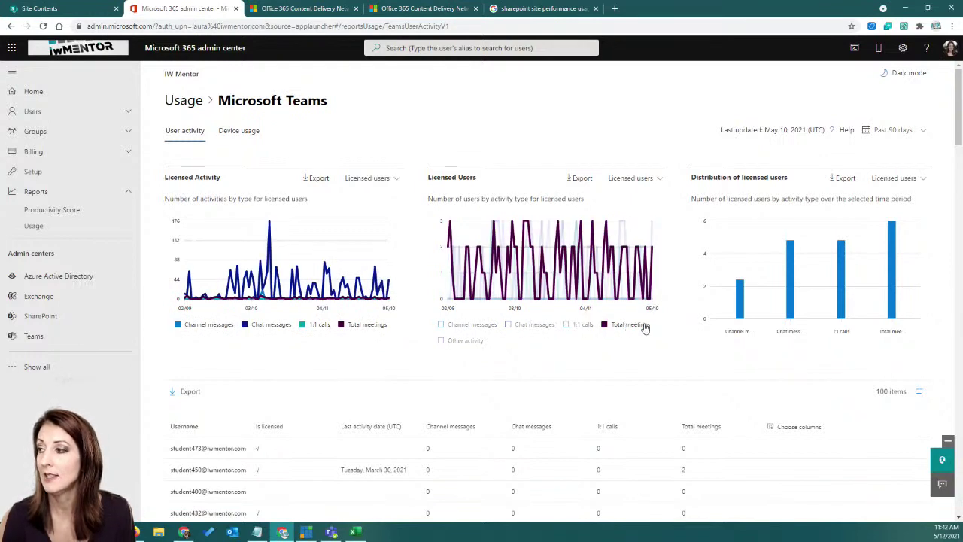
{"action": "left_click", "coordinate": [641, 326]}
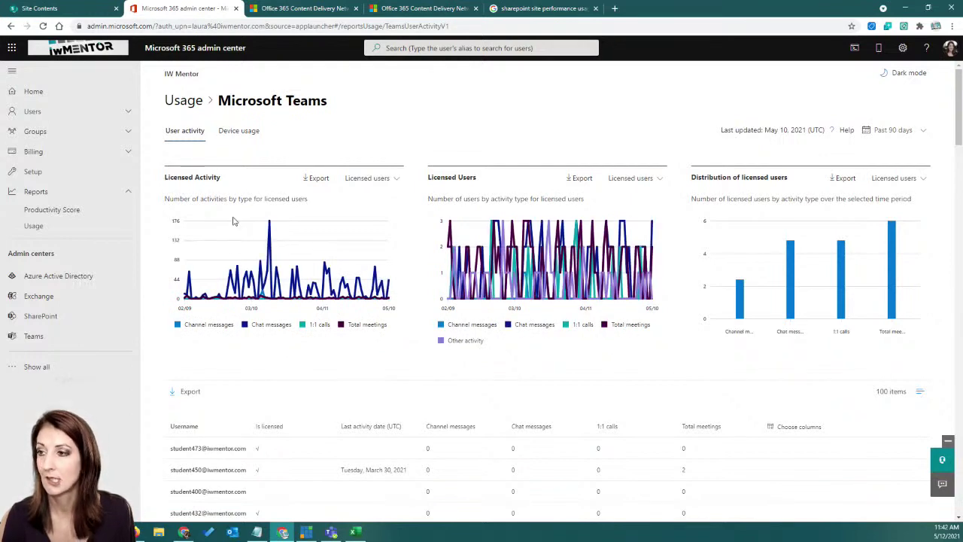
Open the Teams Device usage report and look over its device type charts and user table
{"action": "left_click", "coordinate": [253, 133]}
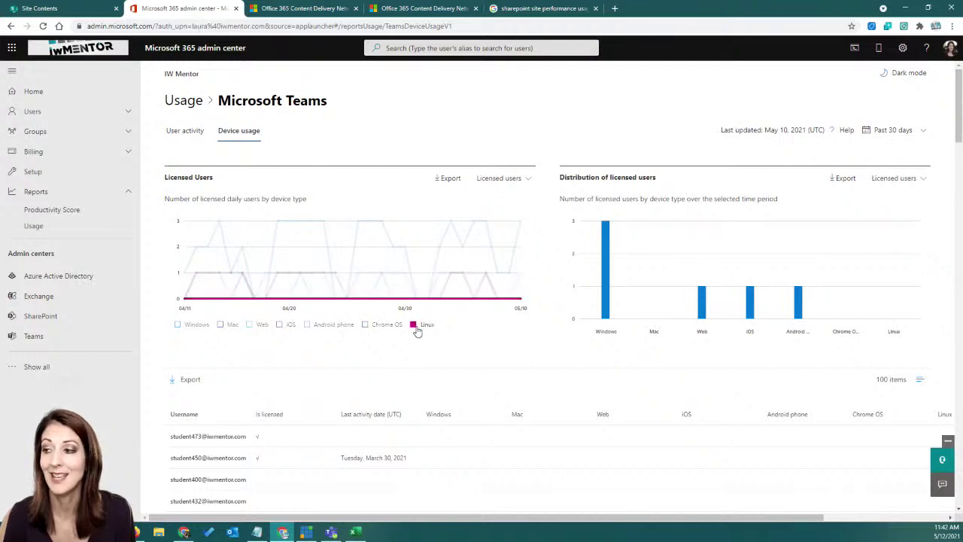
{"action": "scroll", "coordinate": [512, 341], "scroll_direction": "down", "scroll_amount": 10}
{"action": "scroll", "coordinate": [513, 342], "scroll_direction": "up", "scroll_amount": 10}
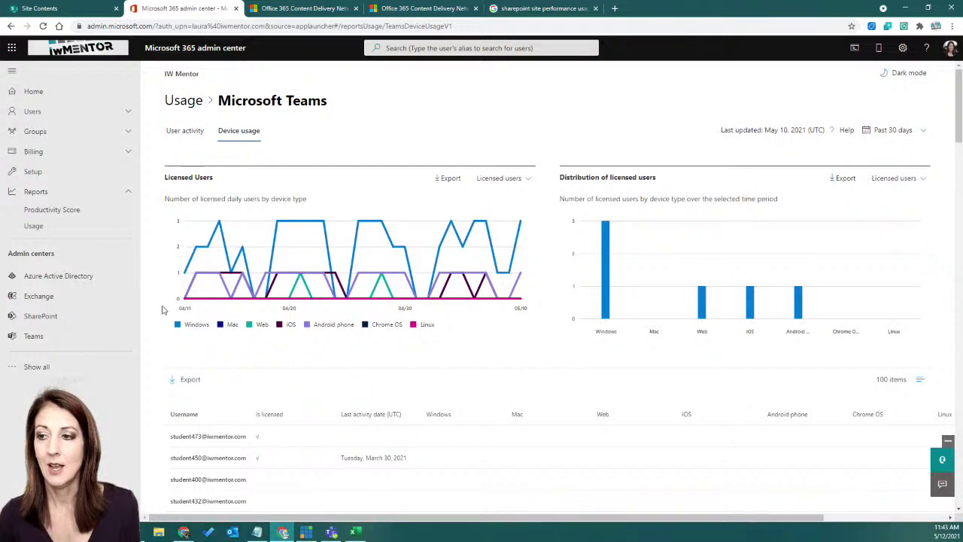
Return to the Usage overview and look over its activity cards
{"action": "left_click", "coordinate": [53, 231]}
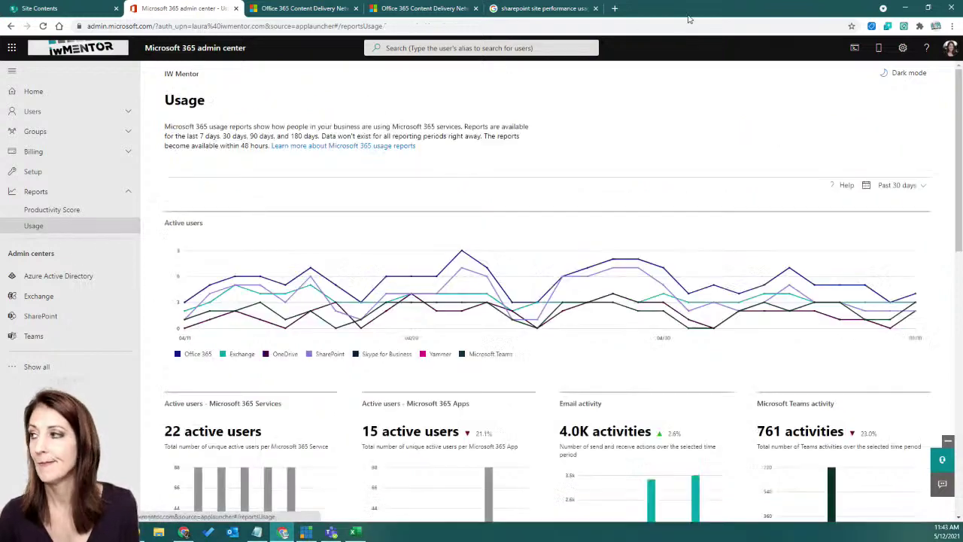
{"action": "scroll", "coordinate": [430, 243], "scroll_direction": "down", "scroll_amount": 3}
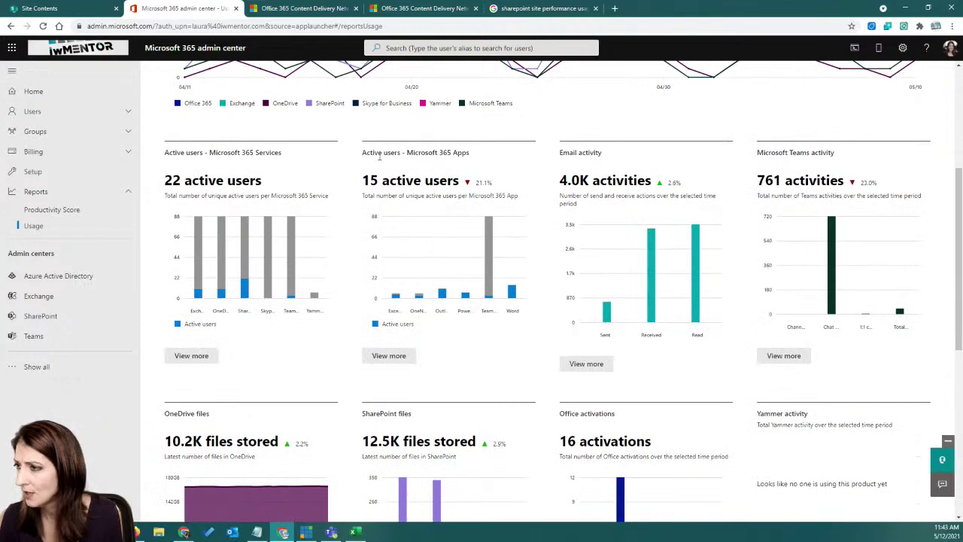
Check the detailed Microsoft 365 Apps usage report and look over the Usage overview cards down to Microsoft 365 usage analytics
{"action": "left_click", "coordinate": [389, 356]}
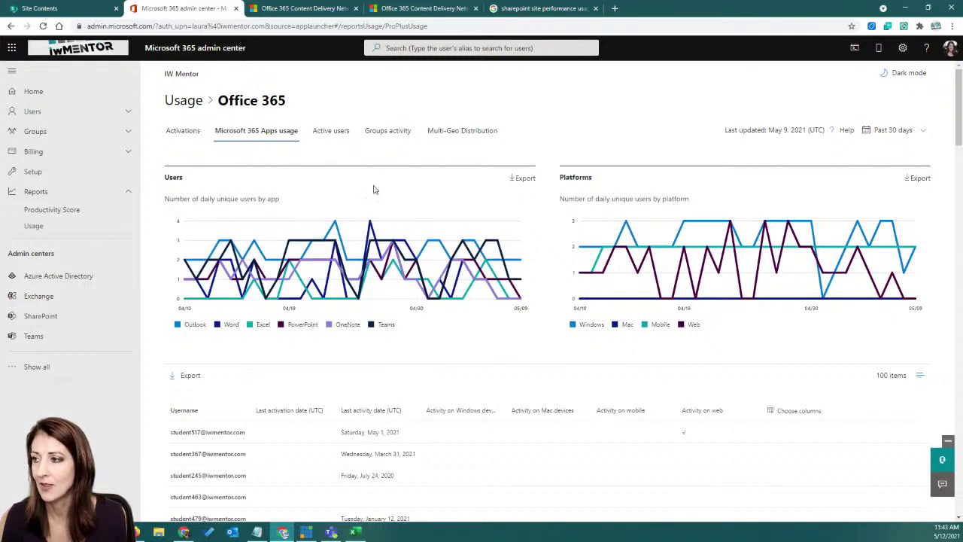
{"action": "left_click", "coordinate": [185, 101]}
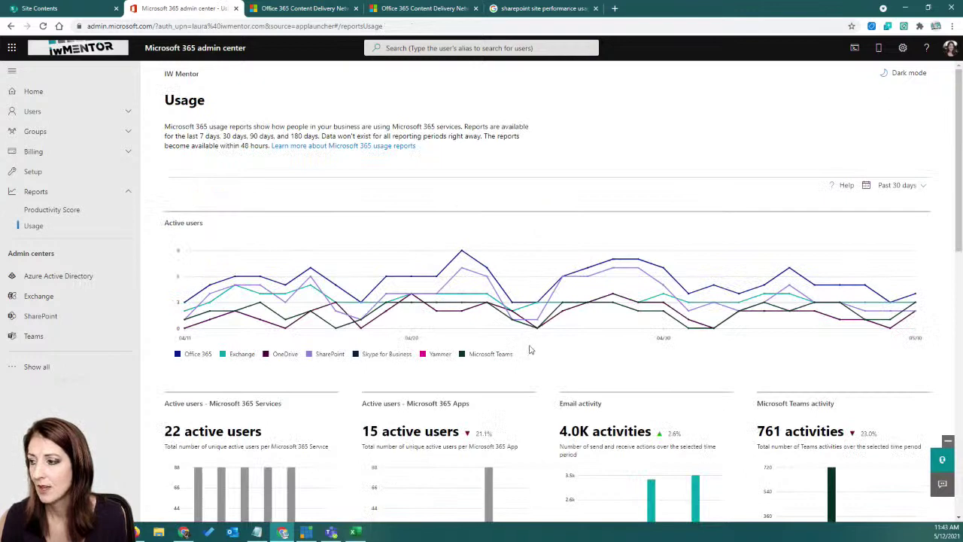
{"action": "scroll", "coordinate": [534, 348], "scroll_direction": "down", "scroll_amount": 1}
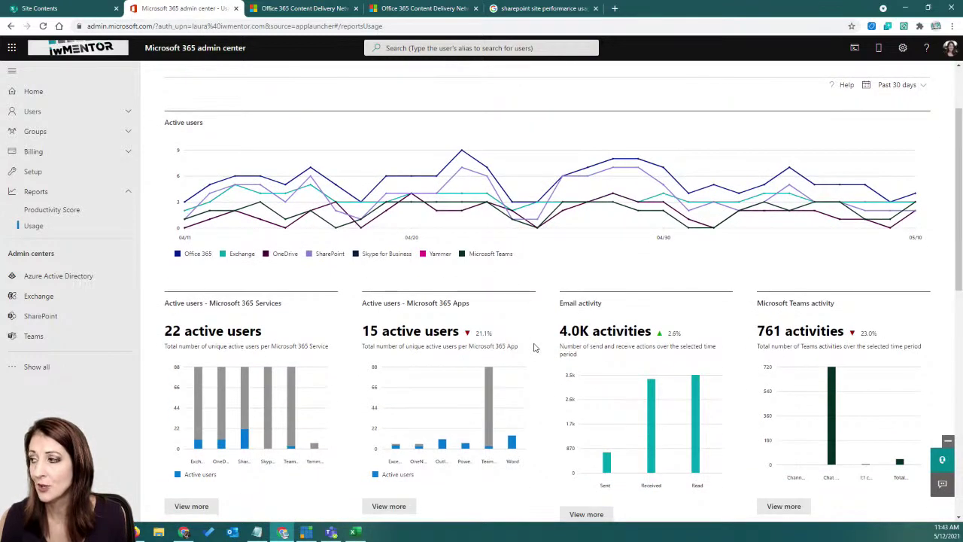
{"action": "scroll", "coordinate": [544, 325], "scroll_direction": "down", "scroll_amount": 4}
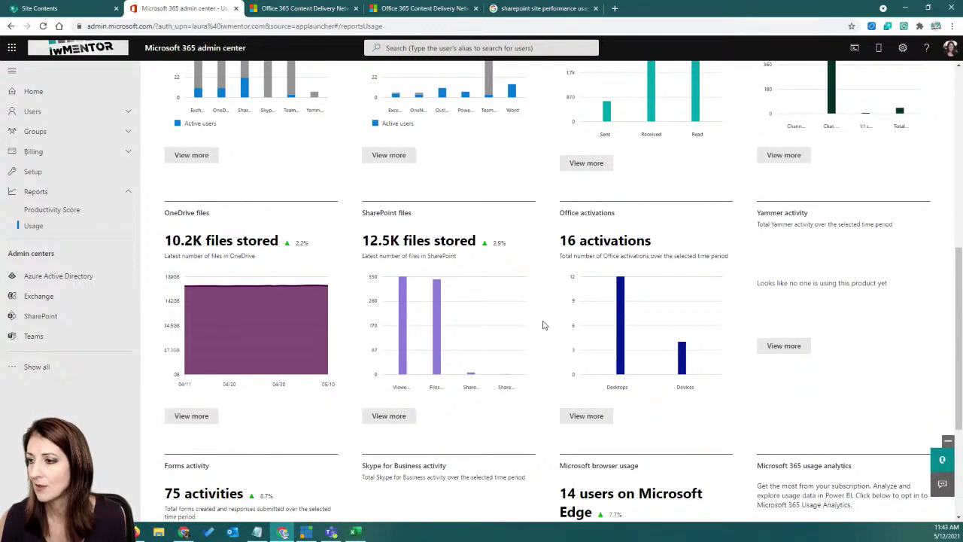
{"action": "scroll", "coordinate": [545, 325], "scroll_direction": "down", "scroll_amount": 2}
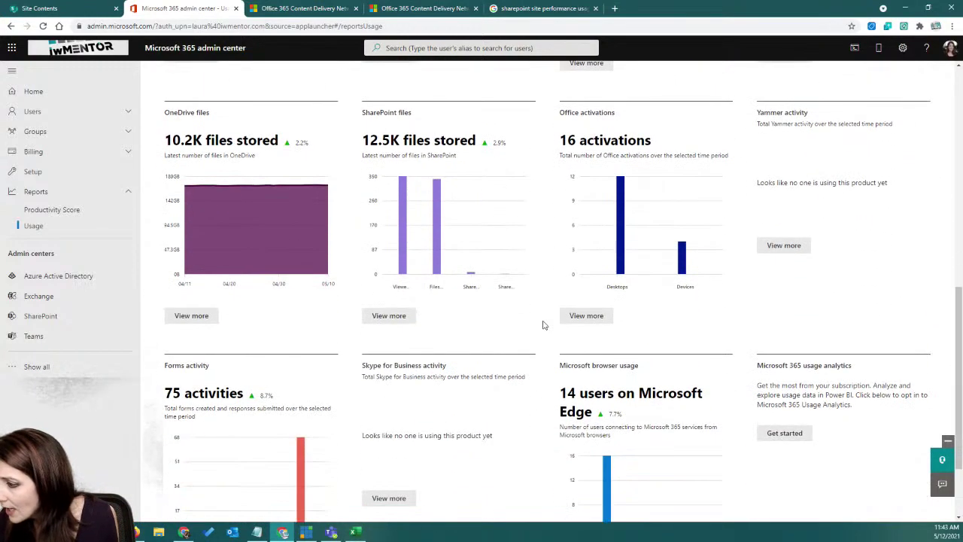
{"action": "scroll", "coordinate": [545, 325], "scroll_direction": "down", "scroll_amount": 1}
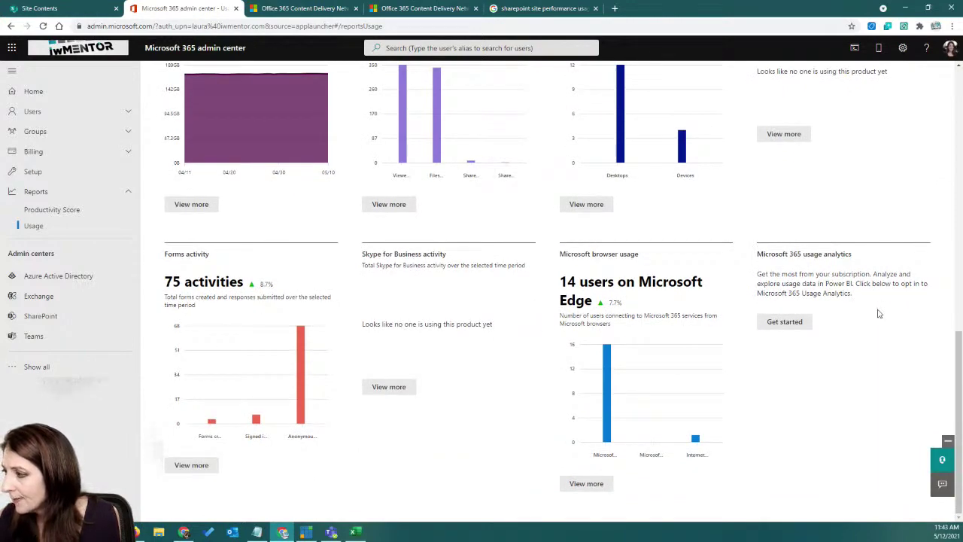
{"action": "scroll", "coordinate": [903, 289], "scroll_direction": "up", "scroll_amount": 3}
{"action": "scroll", "coordinate": [905, 289], "scroll_direction": "up", "scroll_amount": 5}
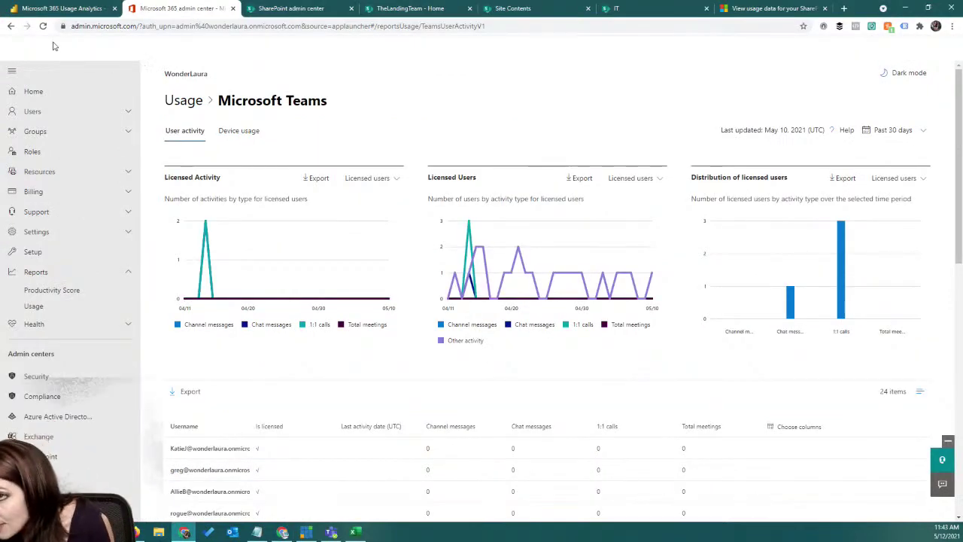
Switch to Power BI and look over its home page, the My workspace contents and the Create page
{"action": "left_click", "coordinate": [58, 7]}
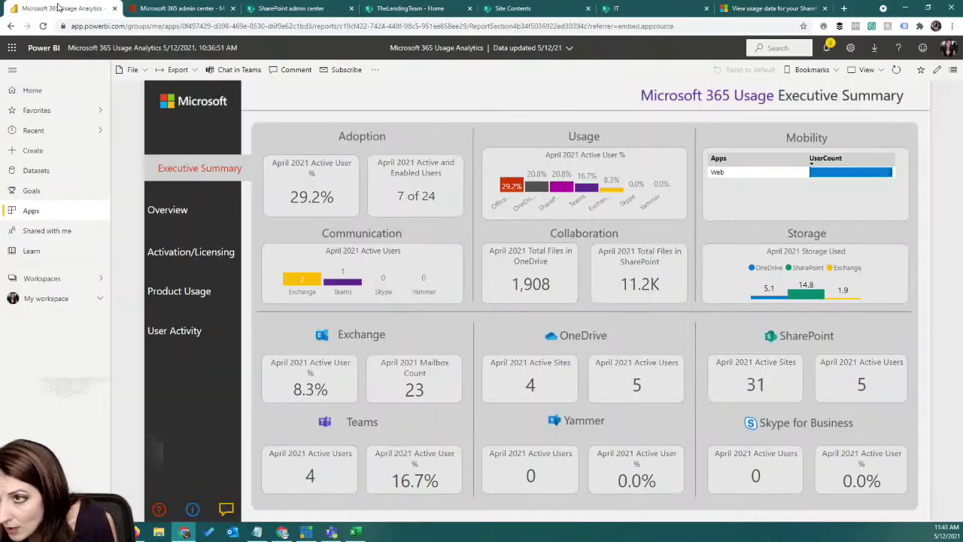
{"action": "left_click", "coordinate": [33, 90]}
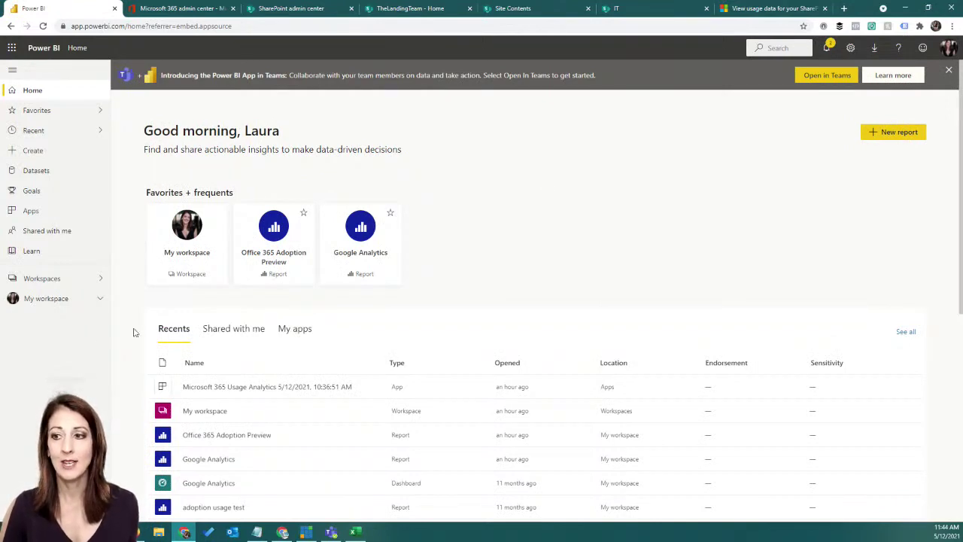
{"action": "left_click", "coordinate": [99, 299]}
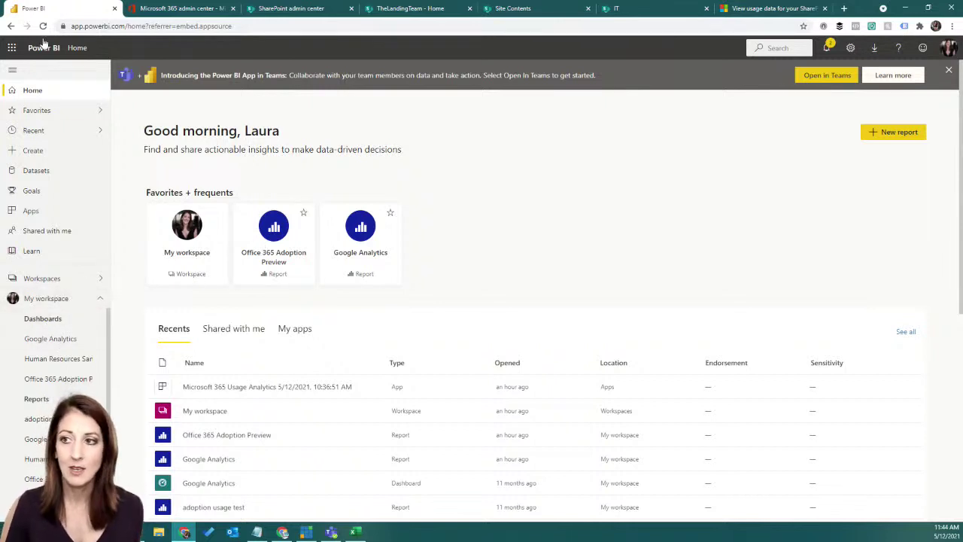
{"action": "left_click", "coordinate": [42, 25]}
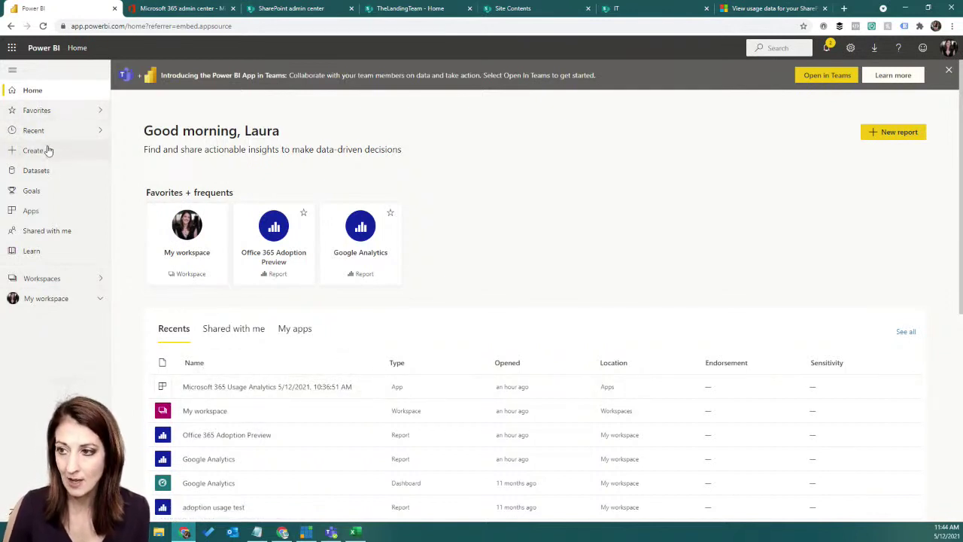
{"action": "left_click", "coordinate": [47, 151]}
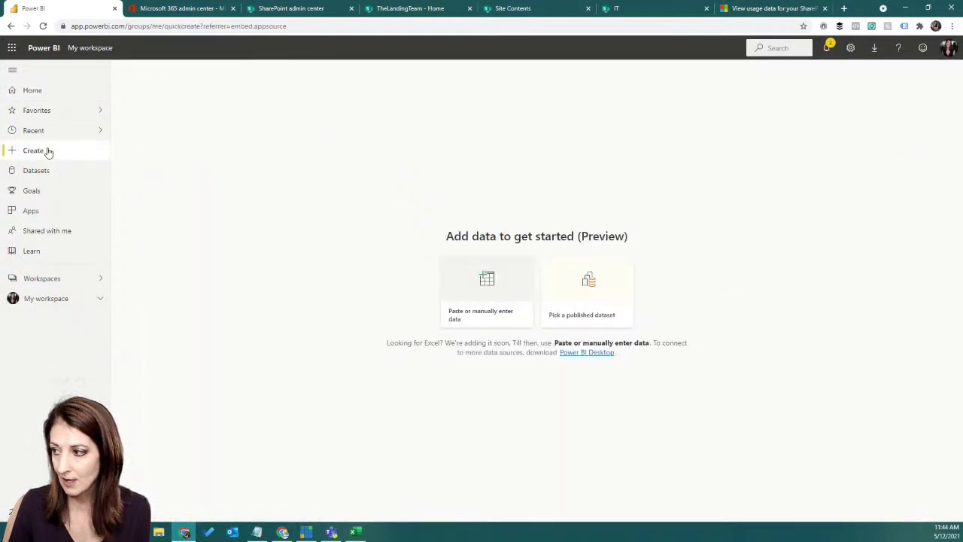
{"action": "left_click", "coordinate": [44, 92]}
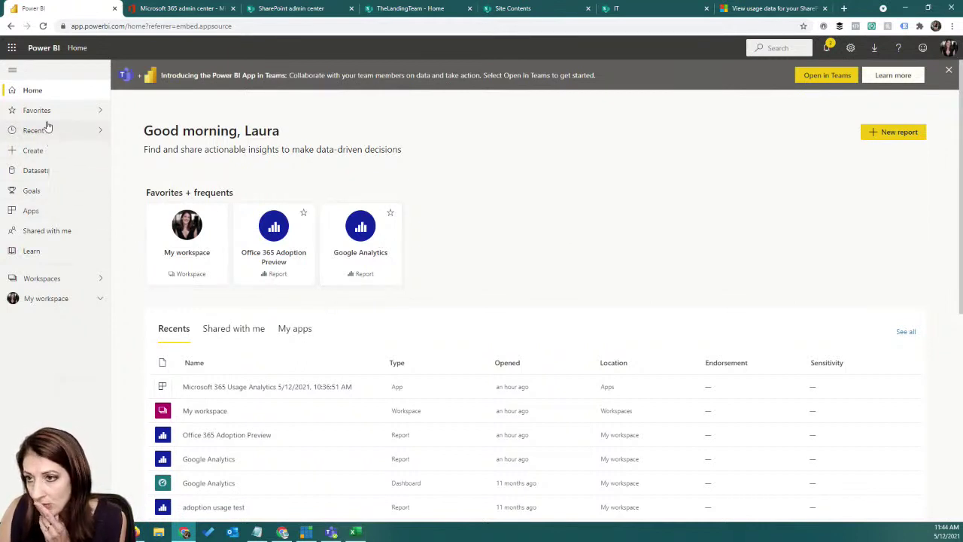
Search the gallery of available Power BI apps for "microsoft 365" and return to the installed apps
{"action": "left_click", "coordinate": [55, 209]}
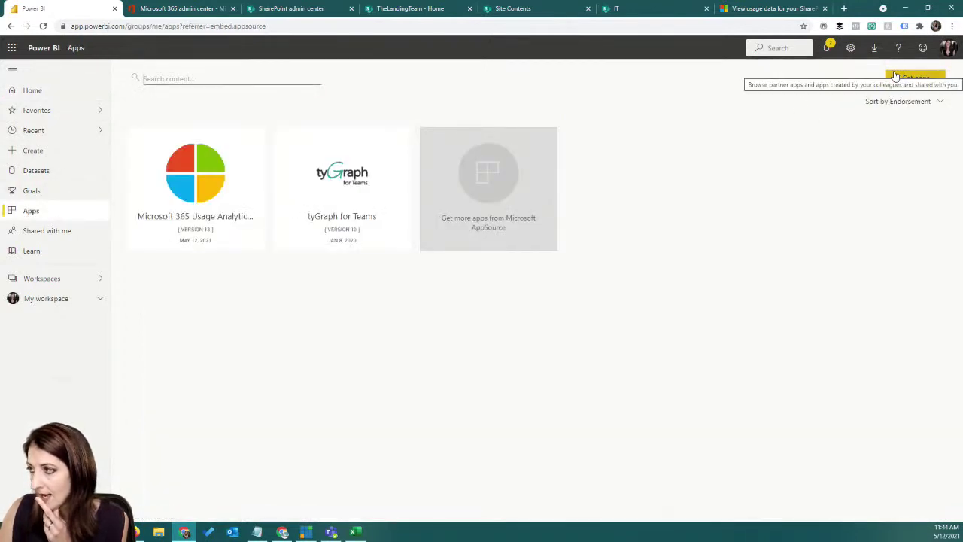
{"action": "mouse_move", "coordinate": [194, 197]}
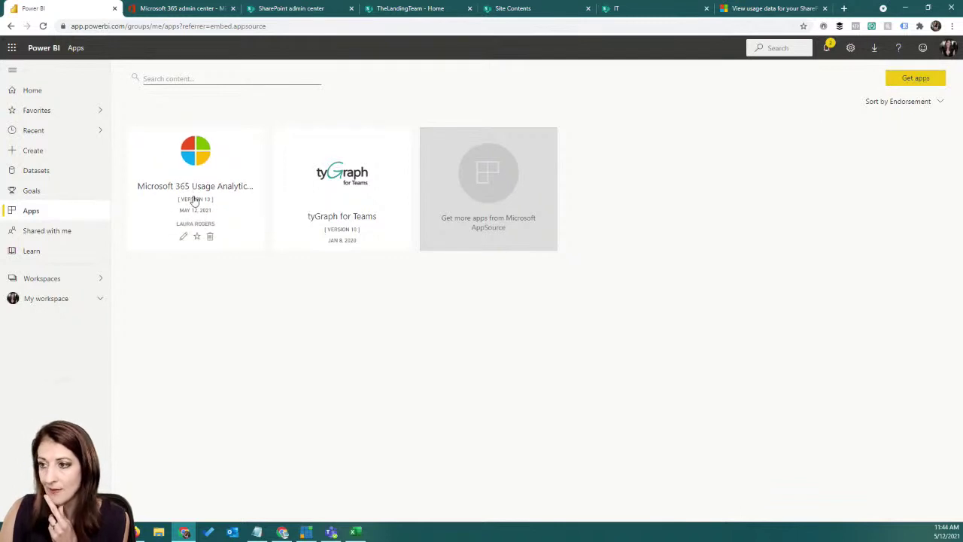
{"action": "left_click", "coordinate": [918, 80]}
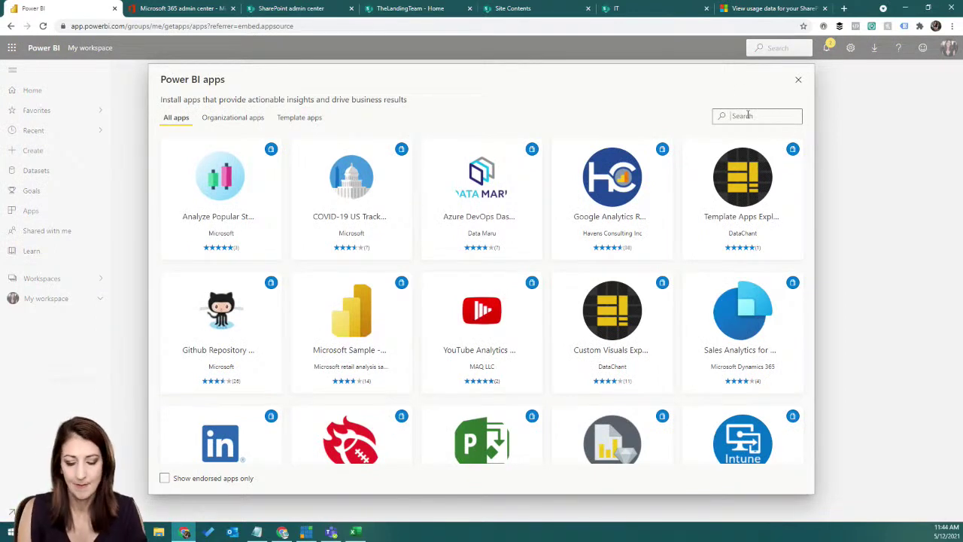
{"action": "type", "text": "microsoft"}
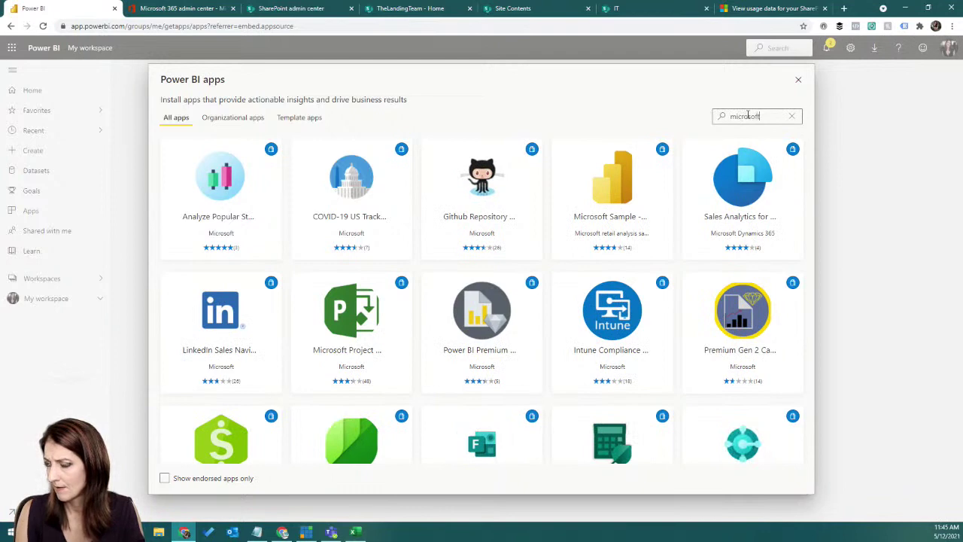
{"action": "type", "text": "365"}
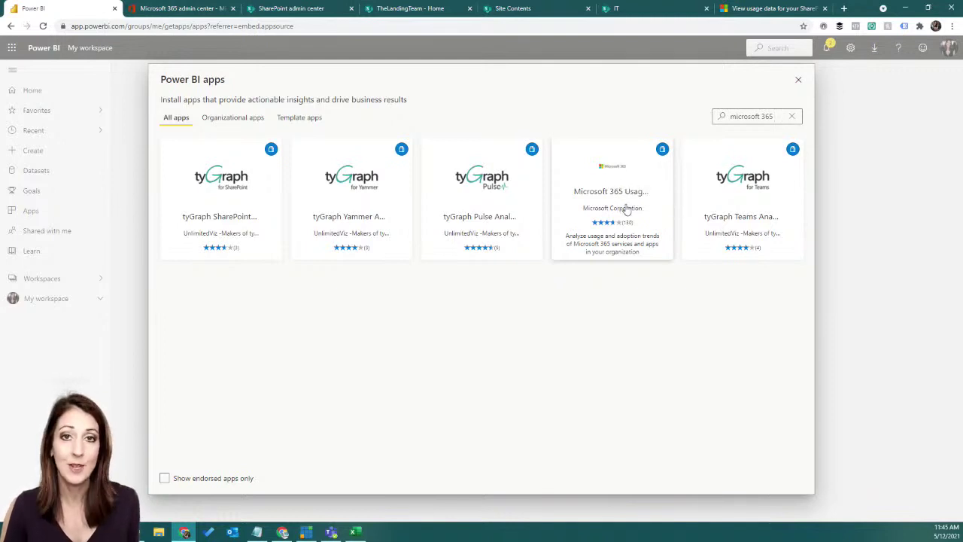
{"action": "left_click", "coordinate": [798, 80]}
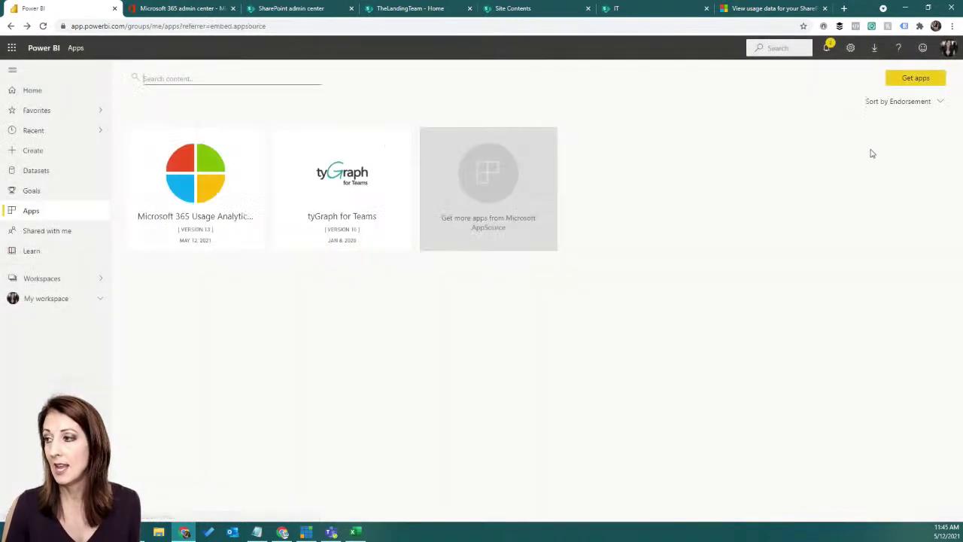
Open the installed Microsoft 365 Usage Analytics app and examine the Adoption and Usage pages of its Overview
{"action": "left_click", "coordinate": [195, 179]}
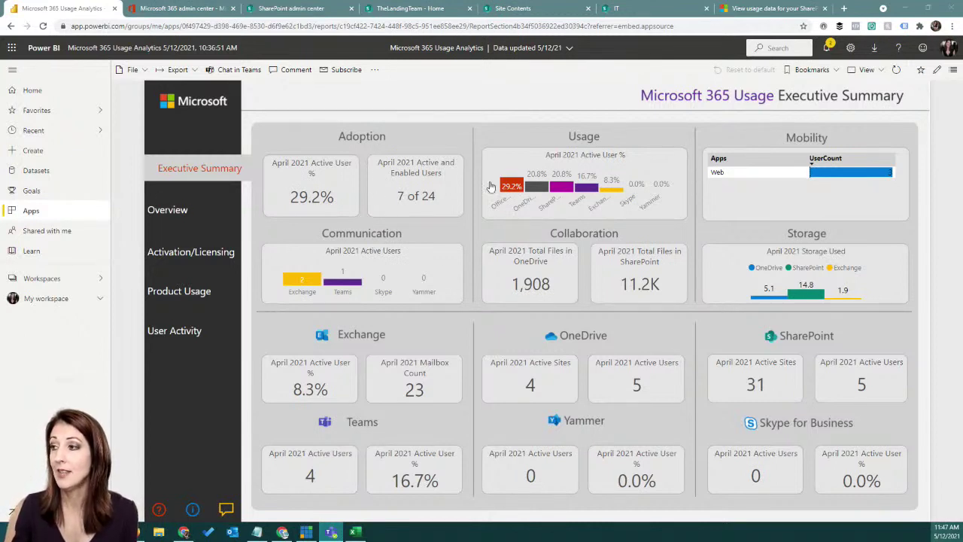
{"action": "left_click", "coordinate": [626, 185]}
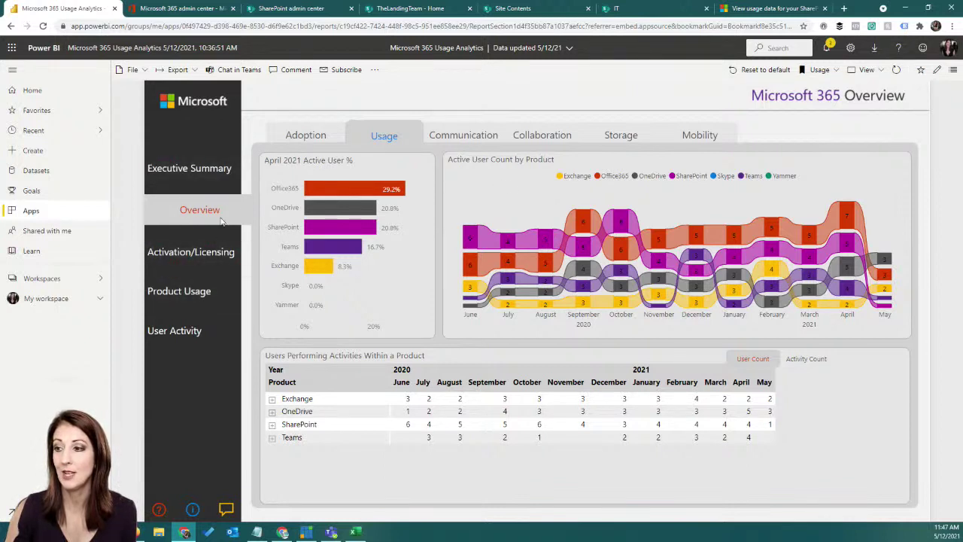
{"action": "left_click", "coordinate": [305, 135]}
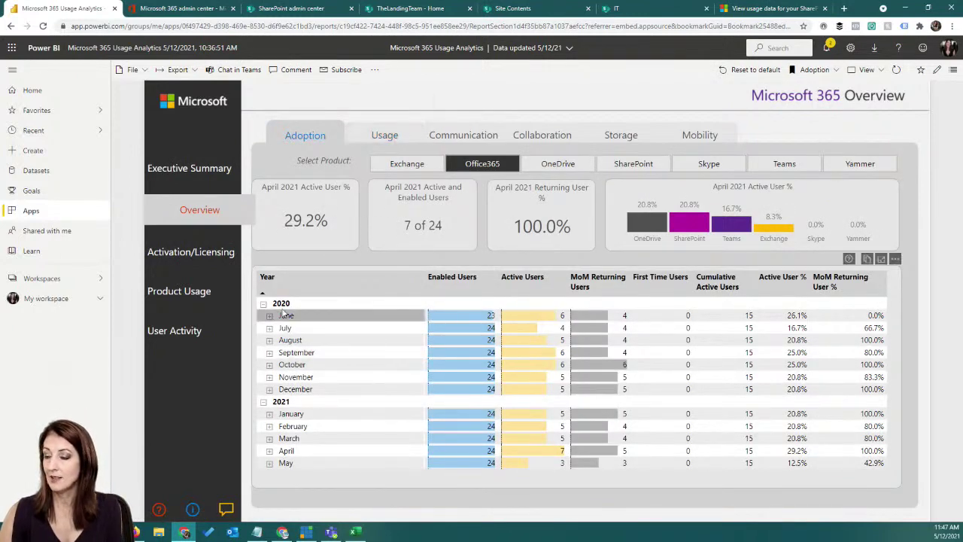
{"action": "left_click", "coordinate": [384, 134]}
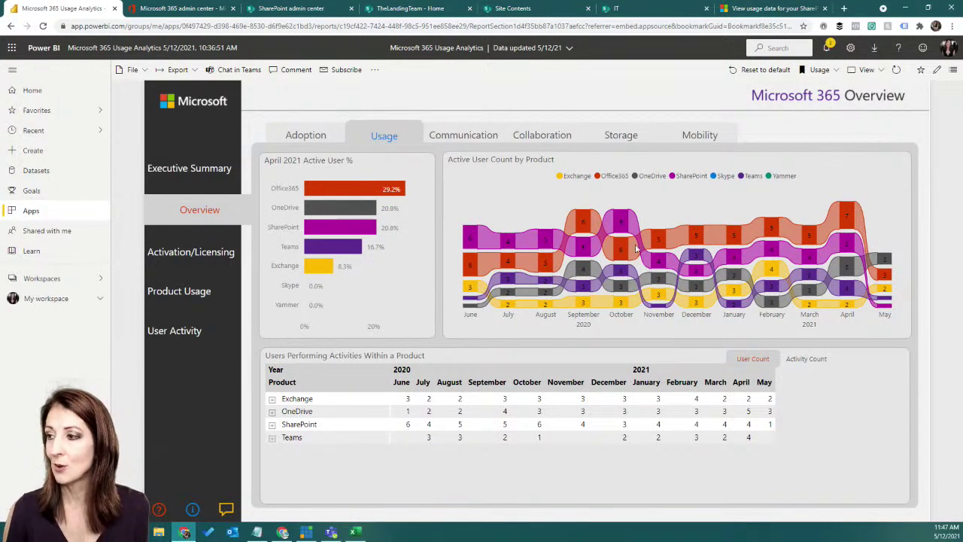
{"action": "key", "text": "alt+Tab"}
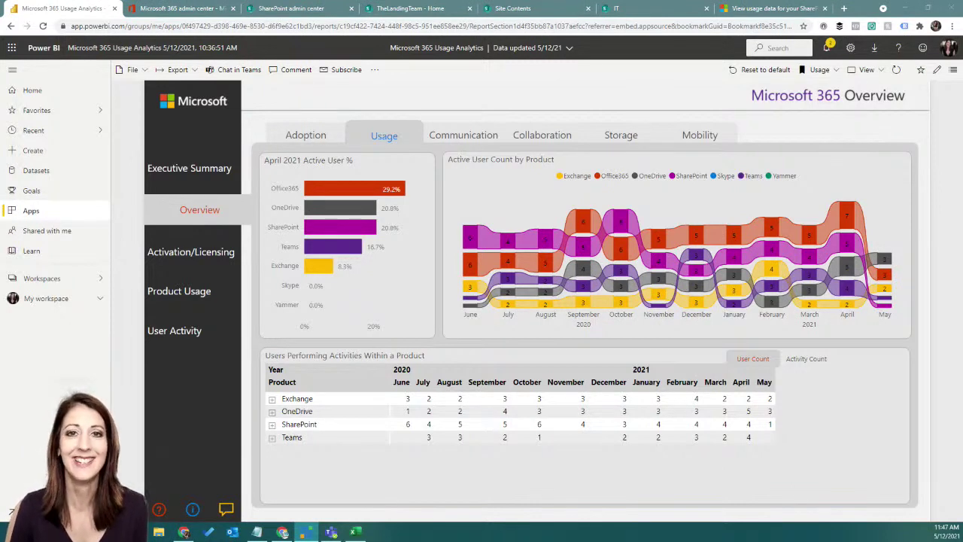
{"action": "key", "text": "alt+Tab"}
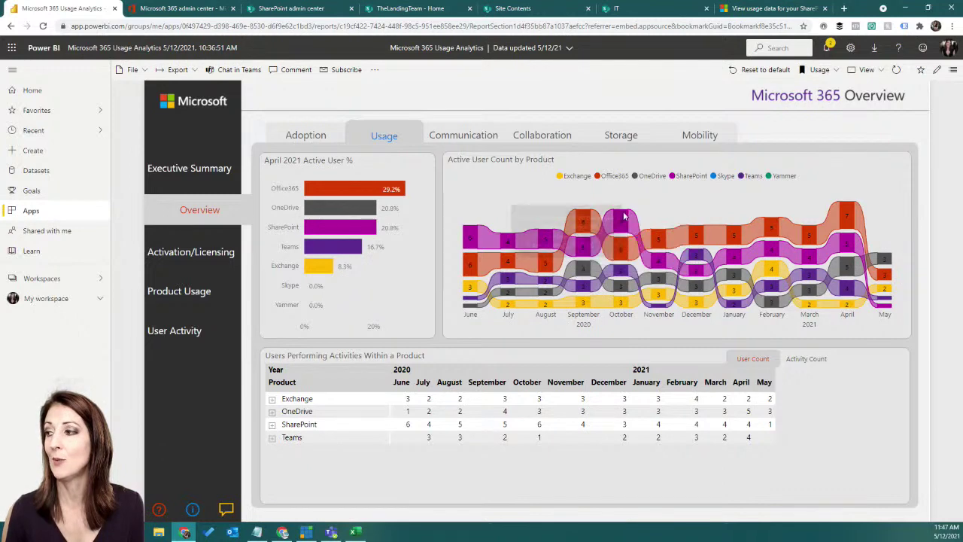
{"action": "mouse_move", "coordinate": [620, 223]}
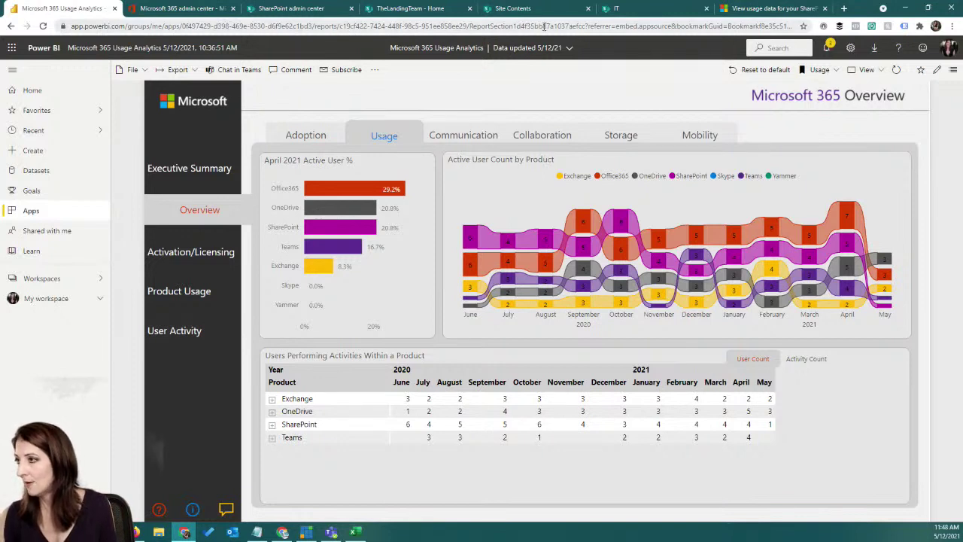
Open web.powerapps.com in a new browser tab and show the details of Demo App
{"action": "left_click", "coordinate": [591, 27]}
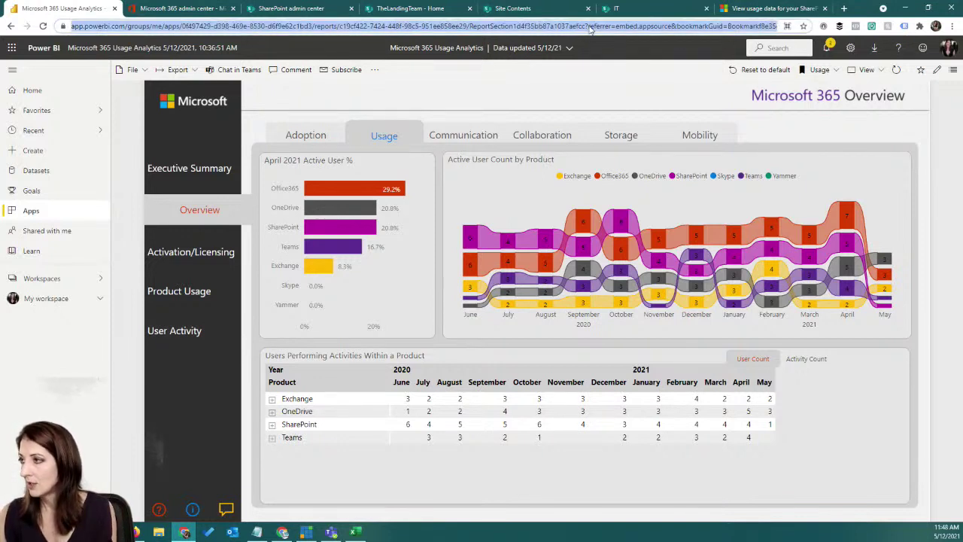
{"action": "left_click", "coordinate": [844, 10]}
{"action": "type", "text": "web.powerapps.com"}
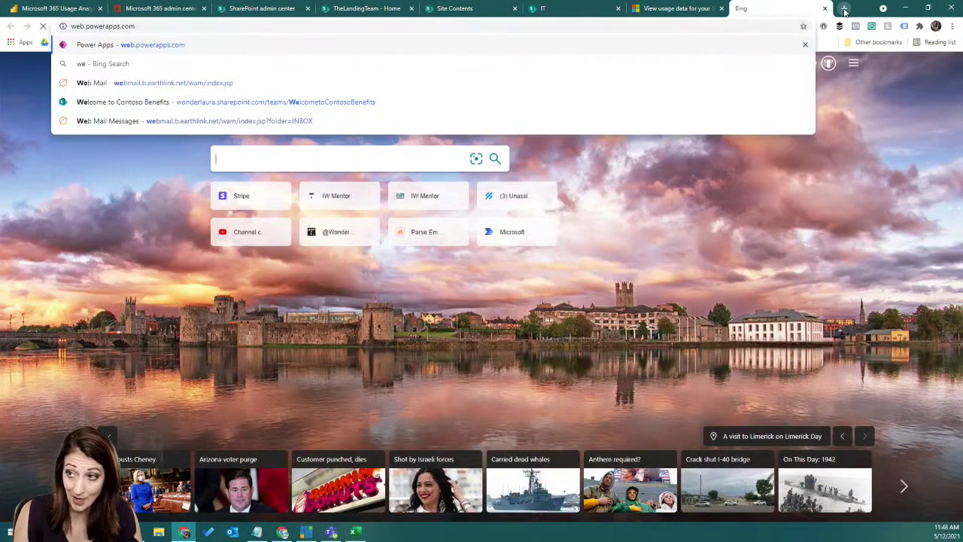
{"action": "key", "text": "Return"}
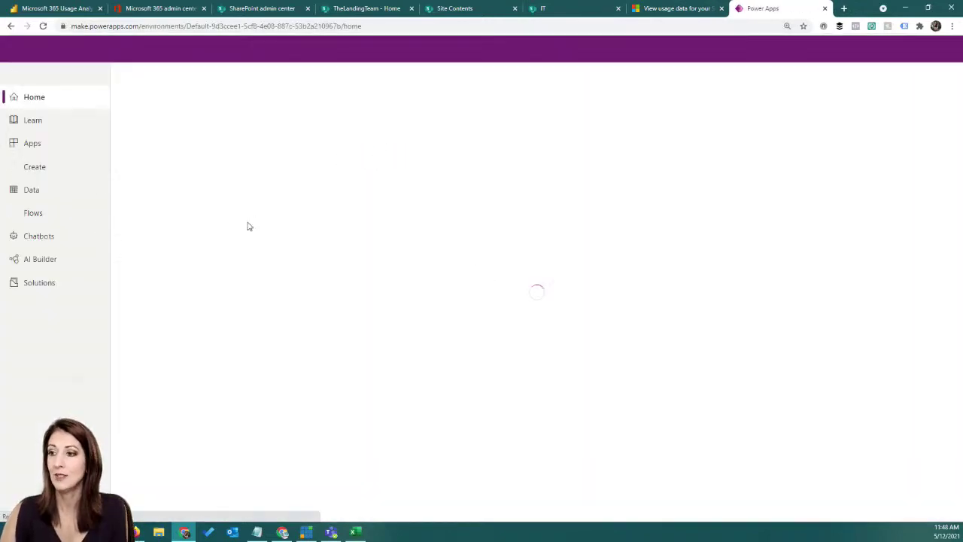
{"action": "left_click", "coordinate": [43, 147]}
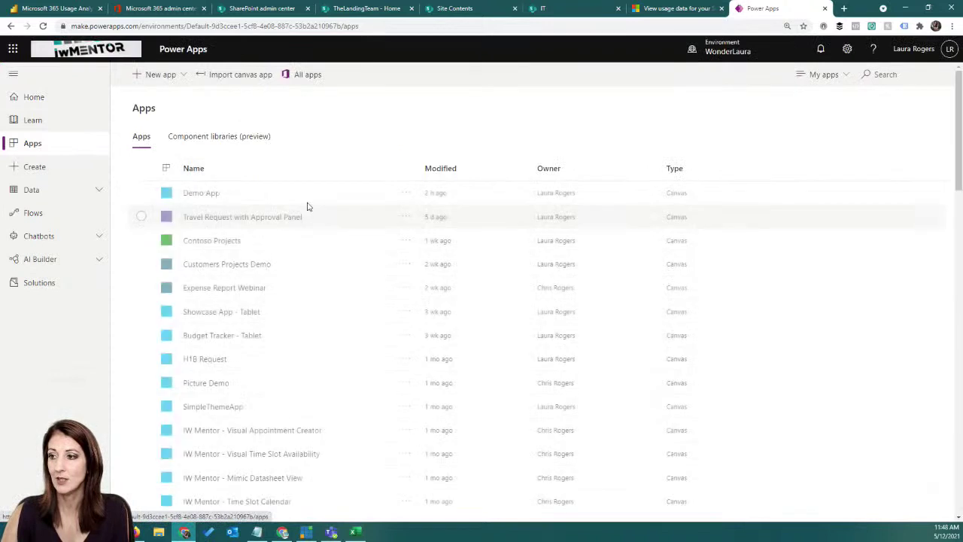
{"action": "left_click", "coordinate": [405, 196]}
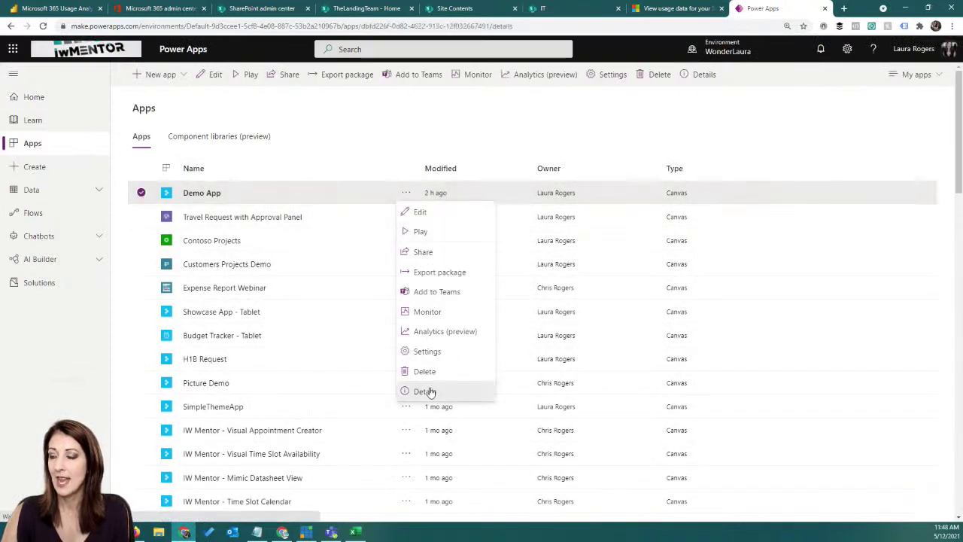
{"action": "left_click", "coordinate": [426, 390]}
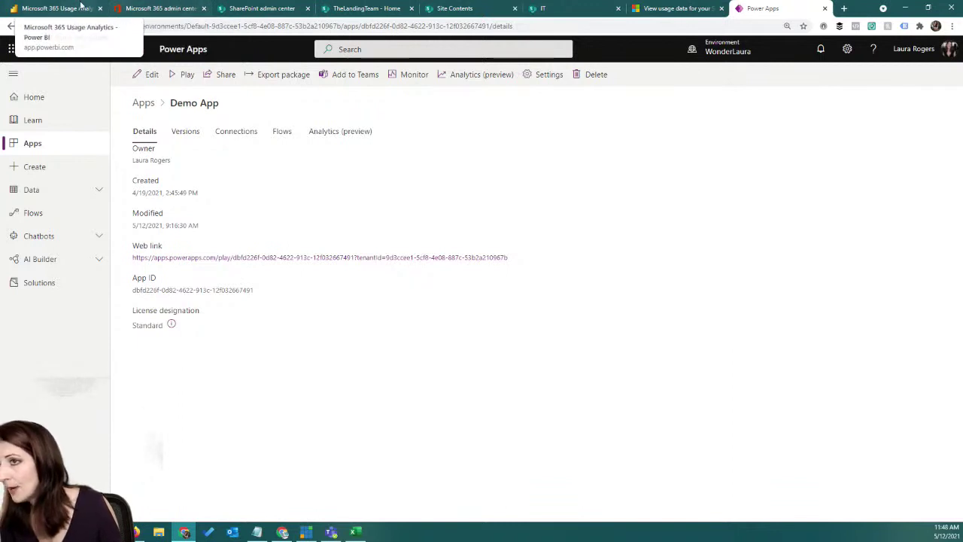
Return to the Power BI usage report, inspect the Active User Count by Product chart and open the Communication overview
{"action": "left_click", "coordinate": [50, 8]}
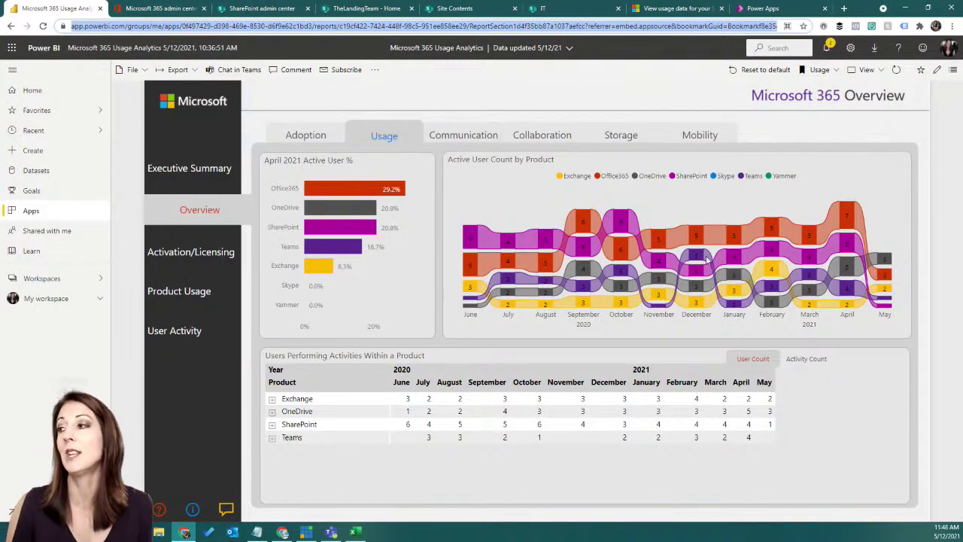
{"action": "mouse_move", "coordinate": [699, 257]}
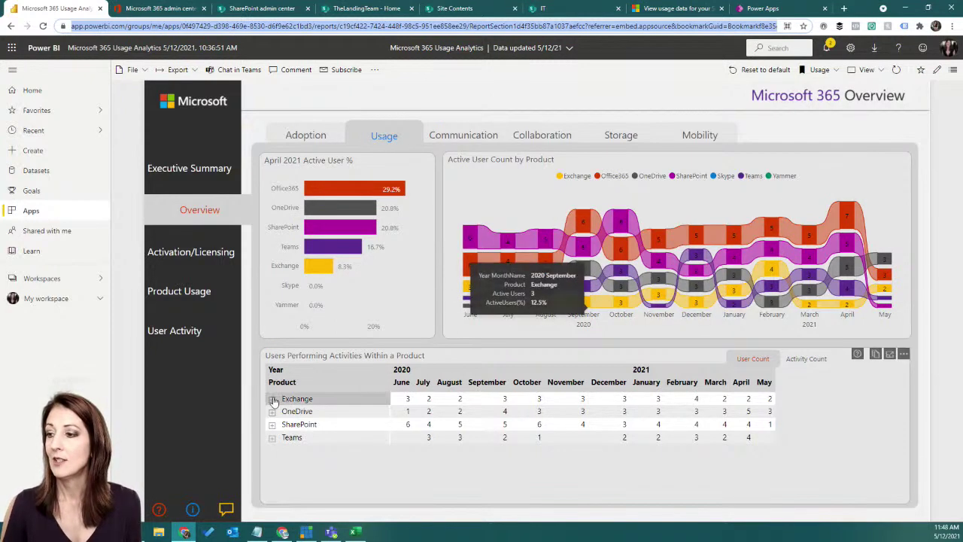
{"action": "left_click", "coordinate": [467, 134]}
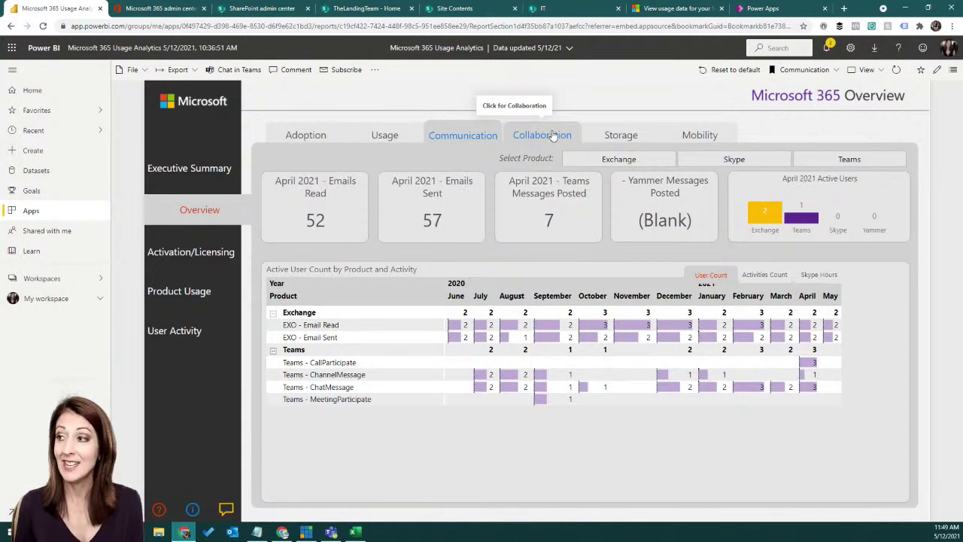
Examine the Collaboration, Storage, Usage and Mobility pages of the Microsoft 365 Overview report
{"action": "left_click", "coordinate": [553, 136]}
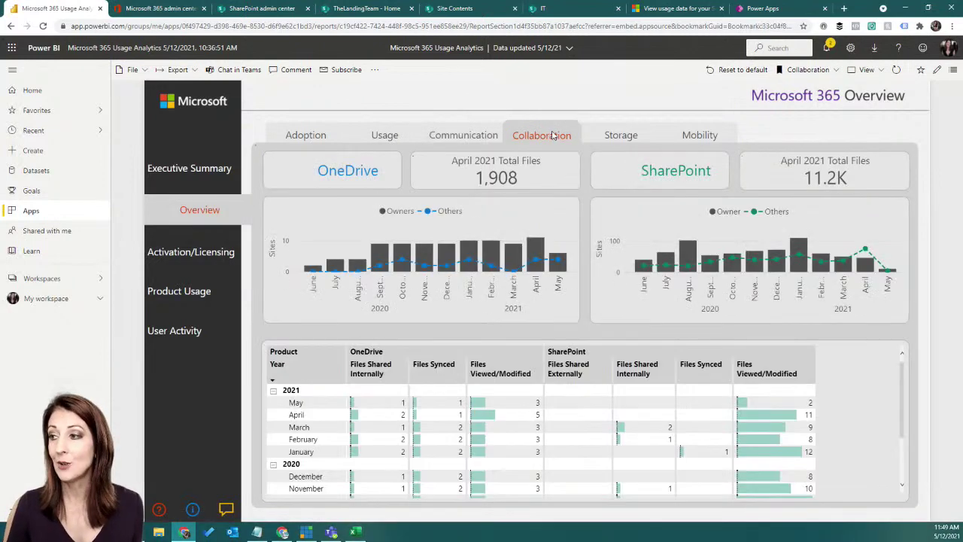
{"action": "left_click", "coordinate": [620, 133]}
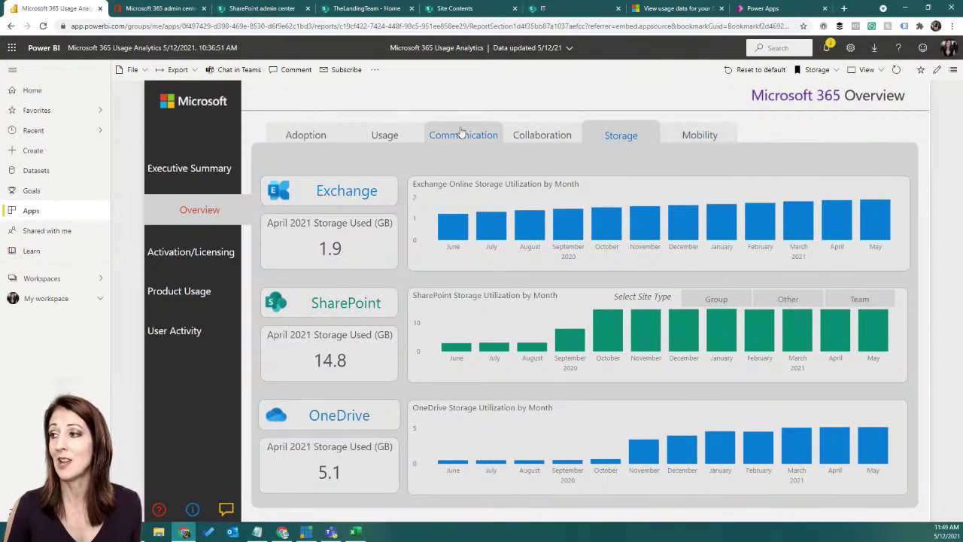
{"action": "left_click", "coordinate": [388, 136]}
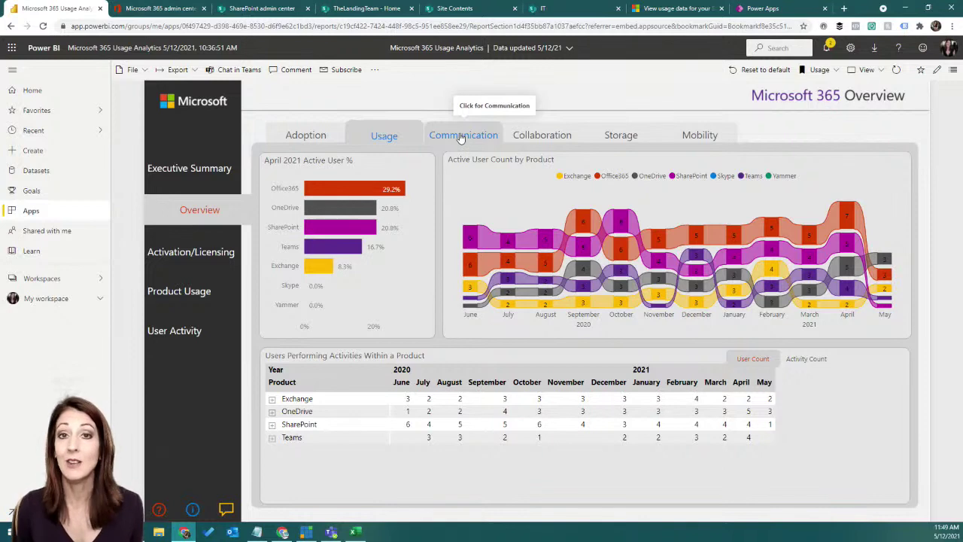
{"action": "left_click", "coordinate": [619, 137]}
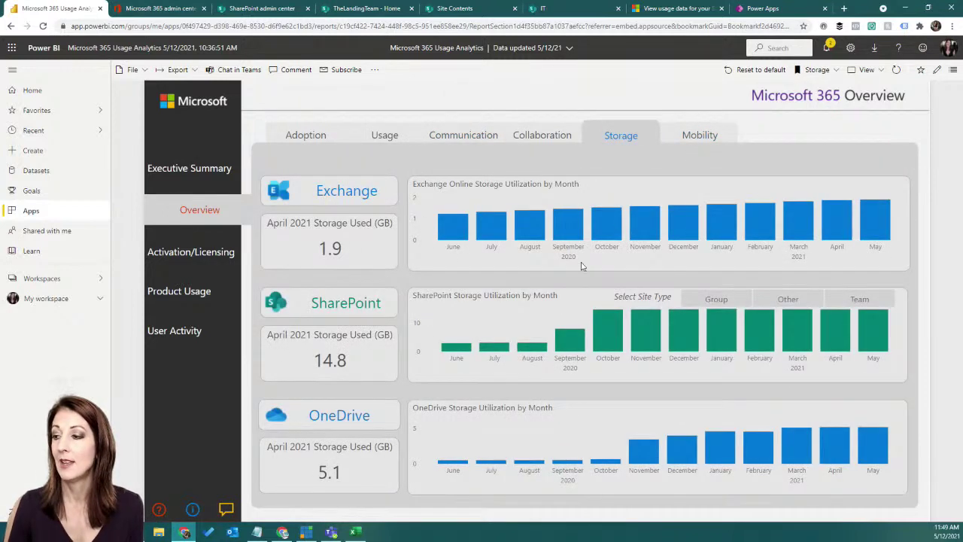
{"action": "left_click", "coordinate": [694, 134]}
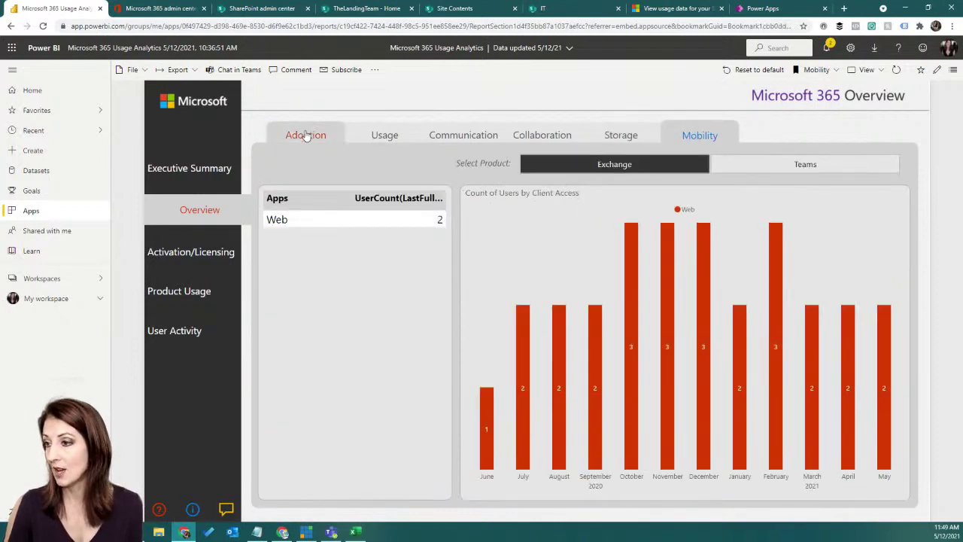
Review the Activation and Licenses Assigned pages, plus the Exchange, SharePoint and Teams pages of the Product Usage analysis
{"action": "left_click", "coordinate": [207, 251]}
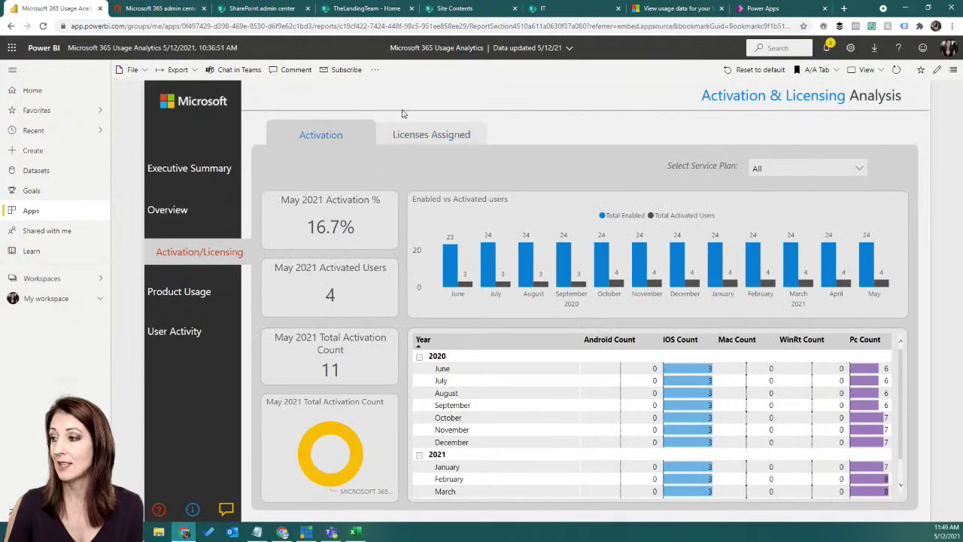
{"action": "left_click", "coordinate": [419, 143]}
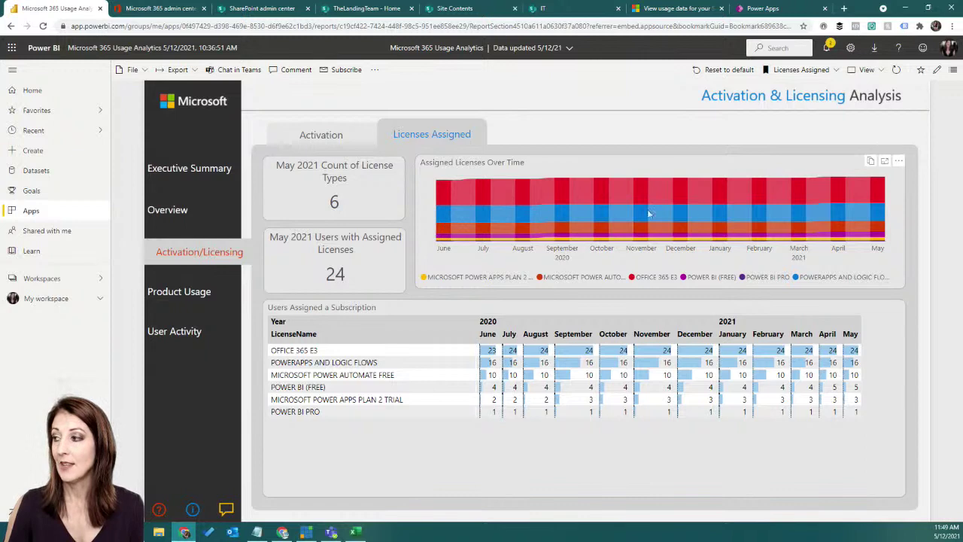
{"action": "left_click", "coordinate": [184, 301]}
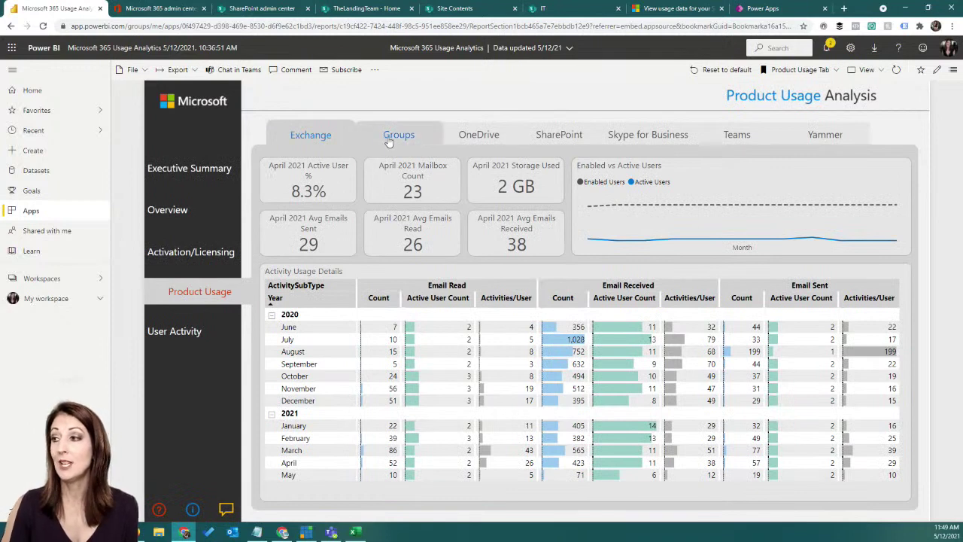
{"action": "left_click", "coordinate": [554, 135]}
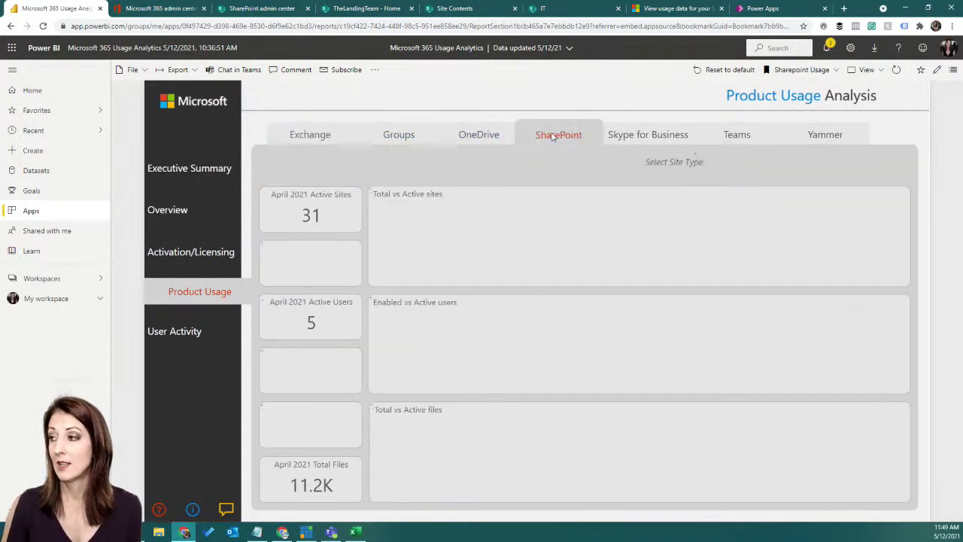
{"action": "left_click", "coordinate": [743, 137]}
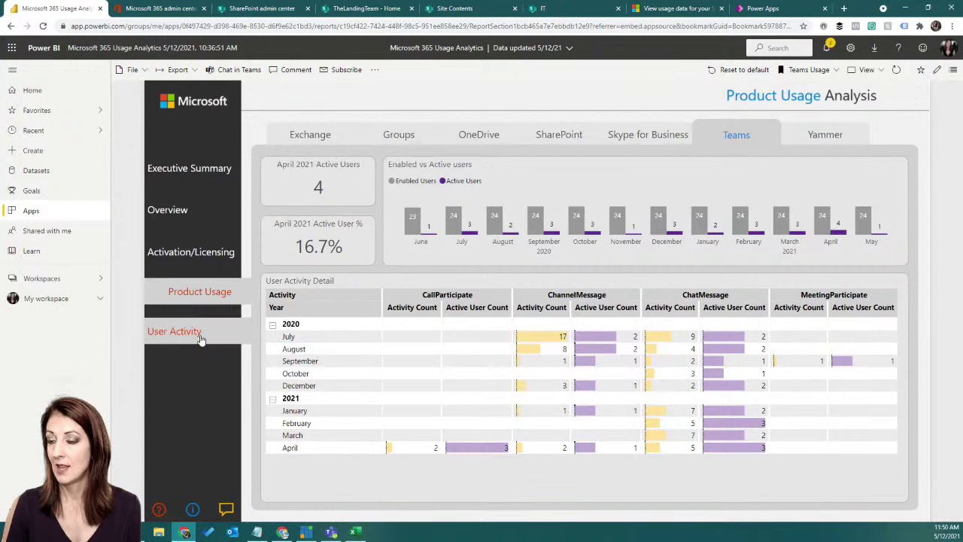
Examine the User Activity details for Exchange, OneDrive, SharePoint and Teams
{"action": "left_click", "coordinate": [203, 338]}
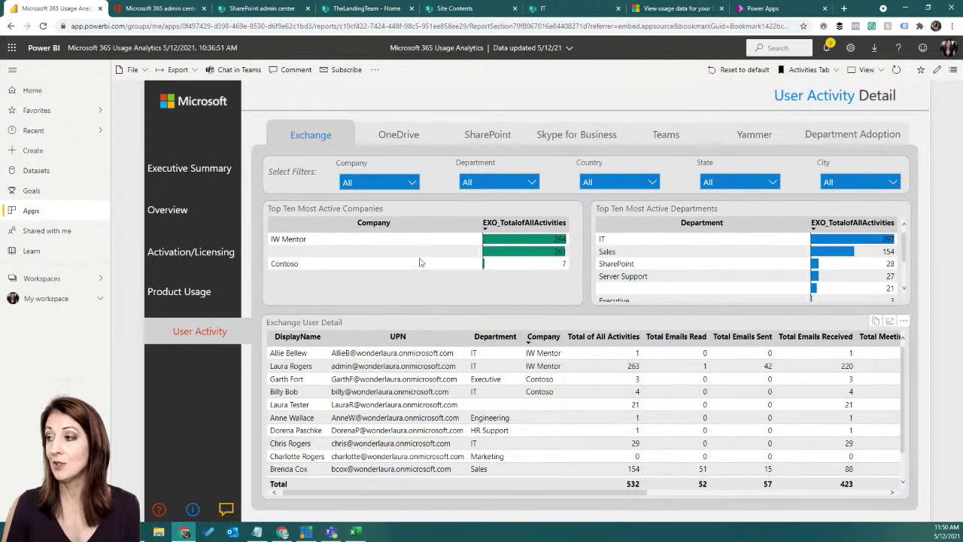
{"action": "left_click", "coordinate": [393, 133]}
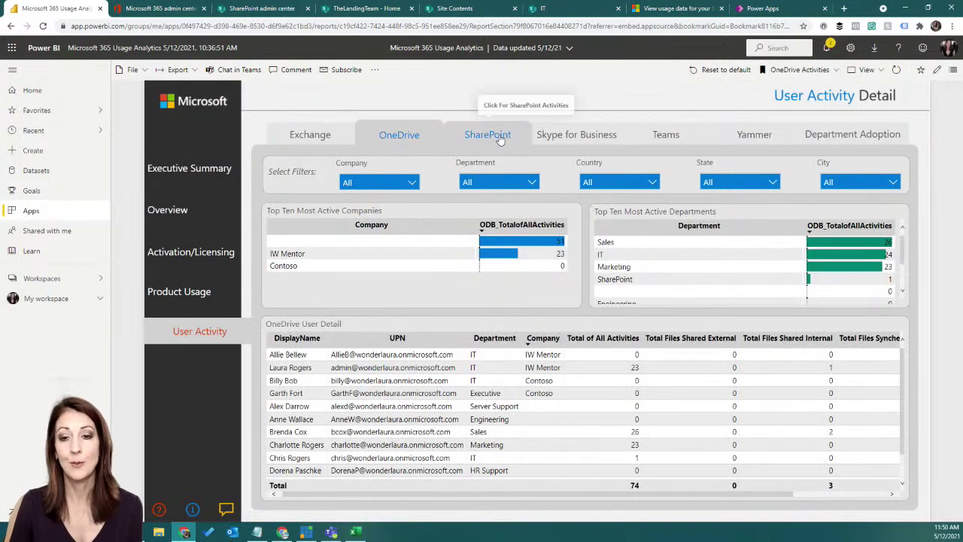
{"action": "left_click", "coordinate": [499, 140]}
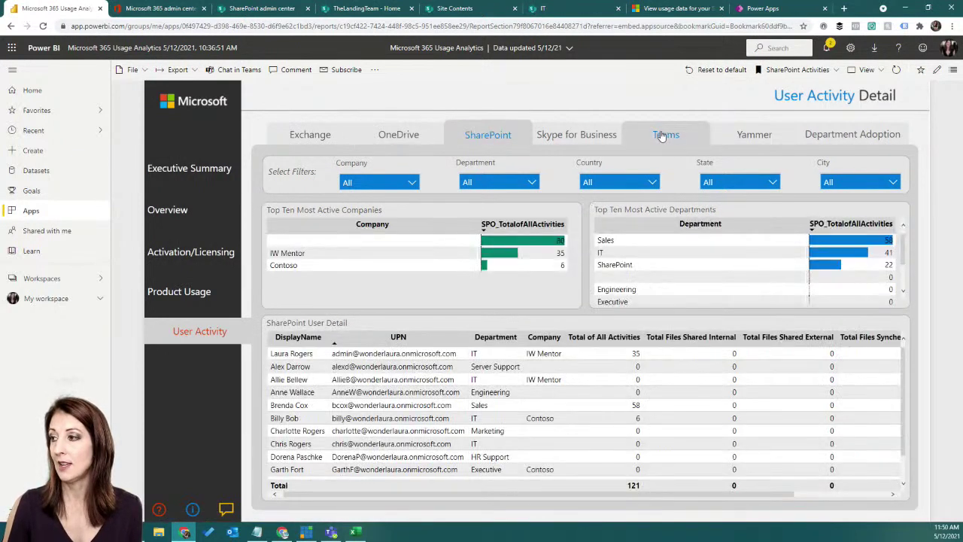
{"action": "left_click", "coordinate": [678, 140]}
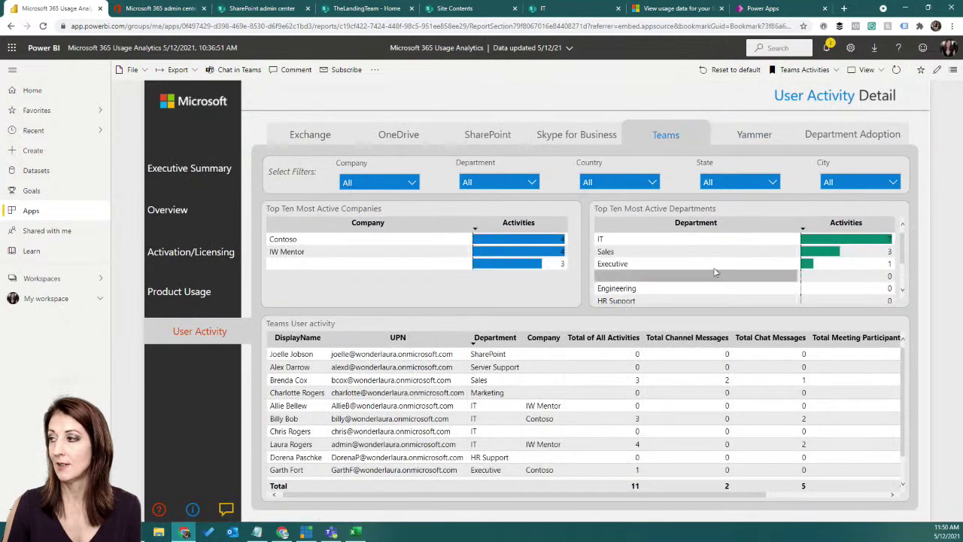
Open the Department Adoption page of User Activity and inspect the user counts by product activity
{"action": "left_click", "coordinate": [846, 137]}
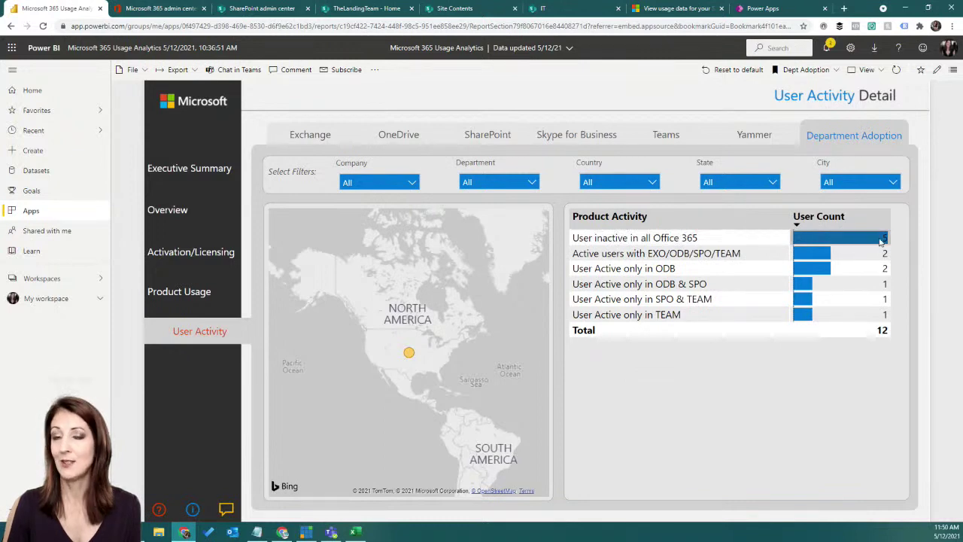
{"action": "mouse_move", "coordinate": [880, 240]}
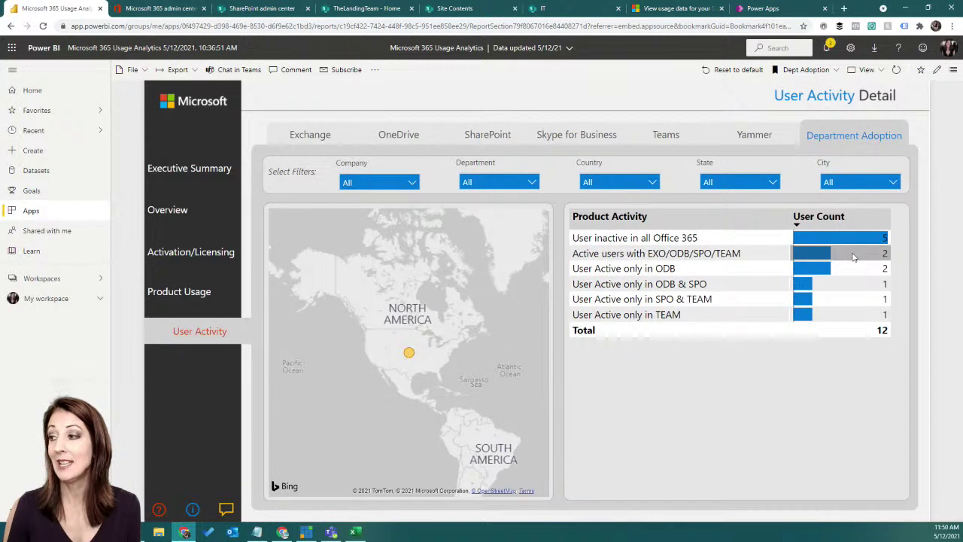
{"action": "mouse_move", "coordinate": [852, 256]}
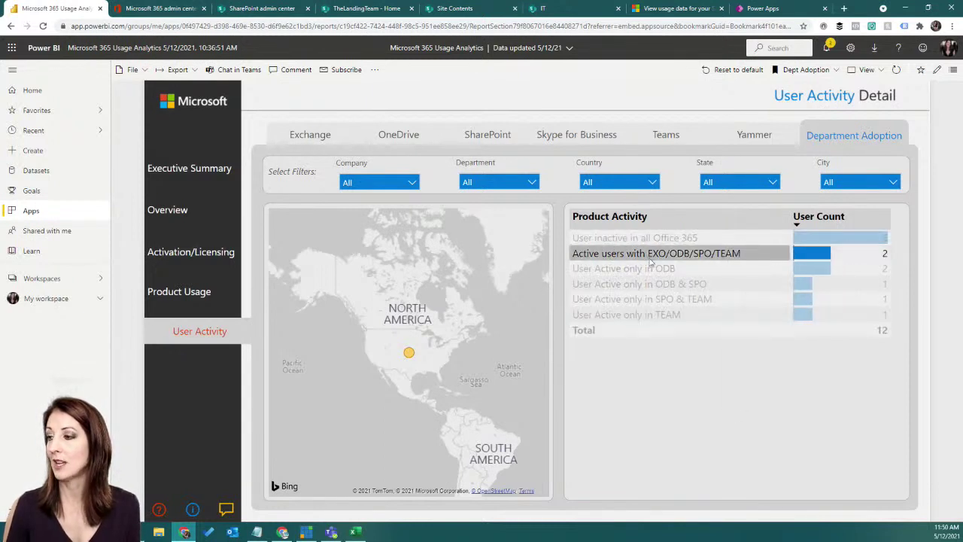
{"action": "left_click", "coordinate": [771, 360]}
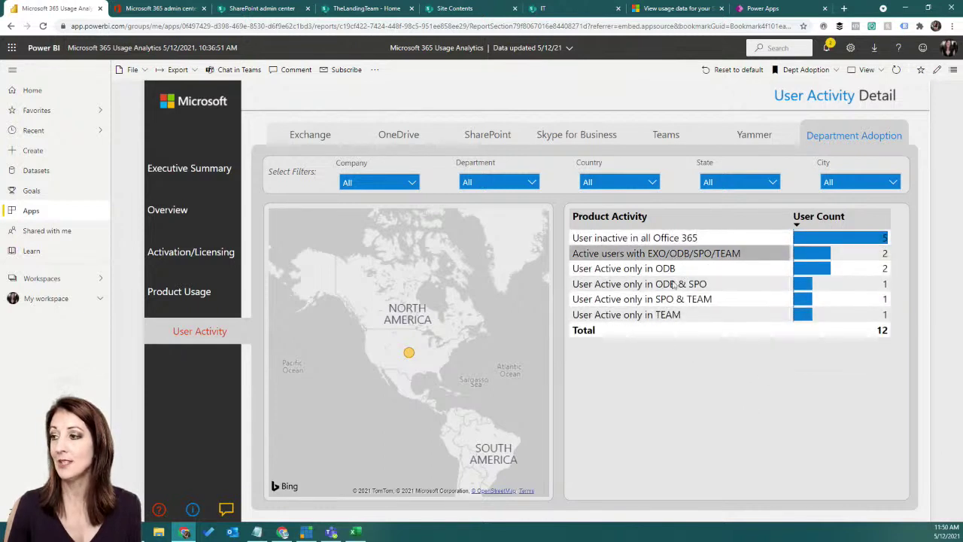
Filter the Department Adoption page to the IT department and the state Alabama
{"action": "left_click", "coordinate": [506, 183]}
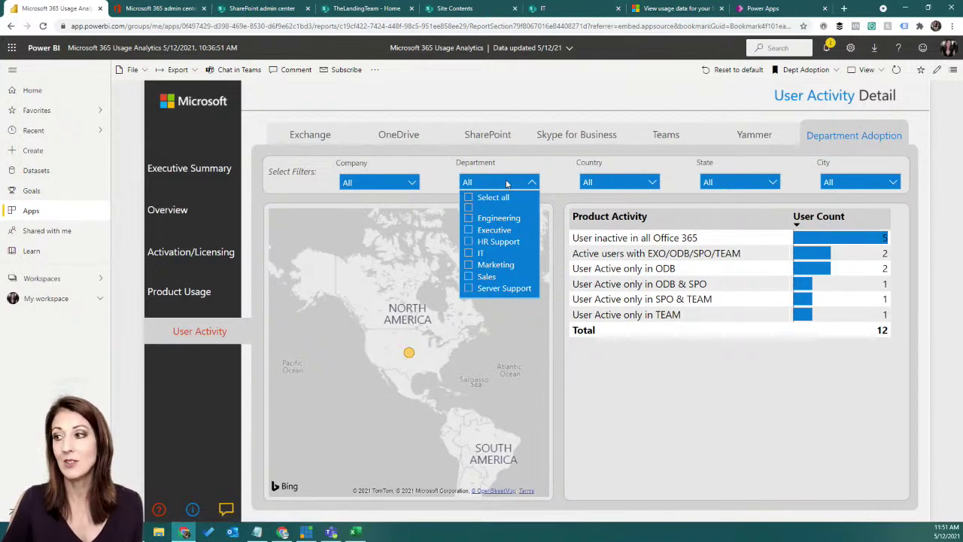
{"action": "left_click", "coordinate": [469, 254]}
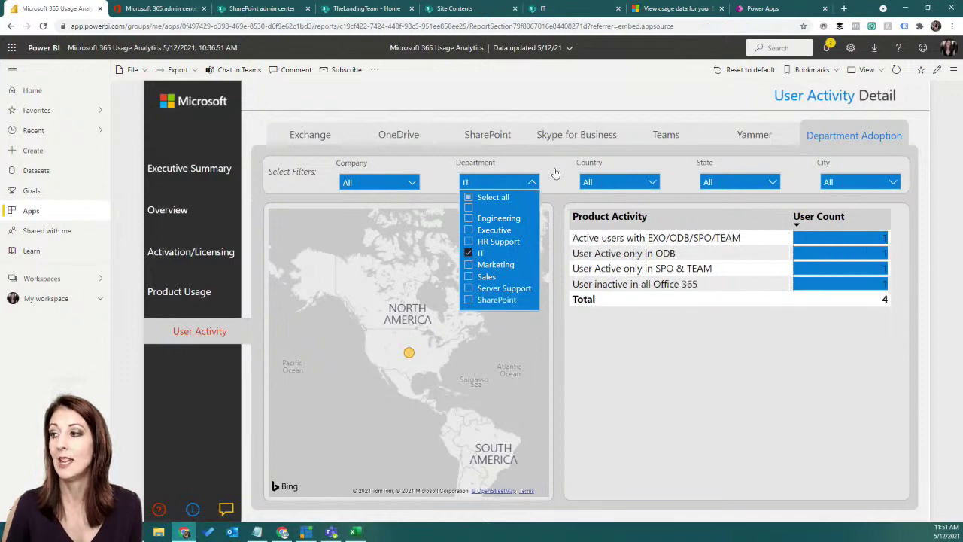
{"action": "left_click", "coordinate": [684, 413]}
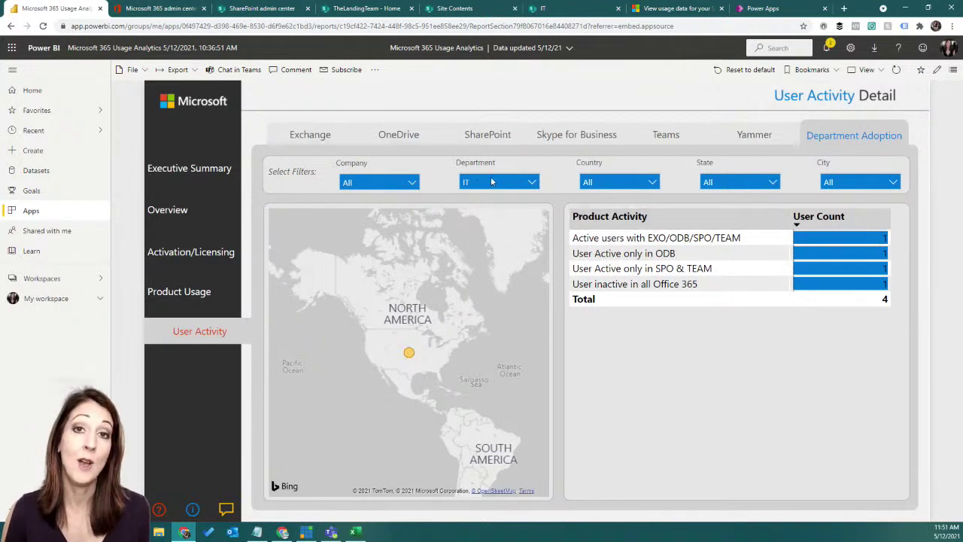
{"action": "left_click", "coordinate": [762, 183]}
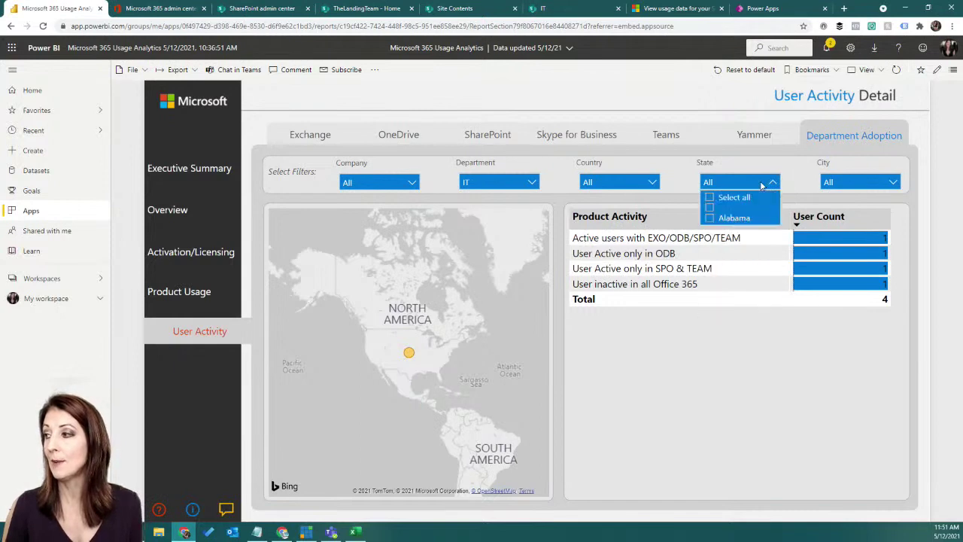
{"action": "left_click", "coordinate": [713, 219]}
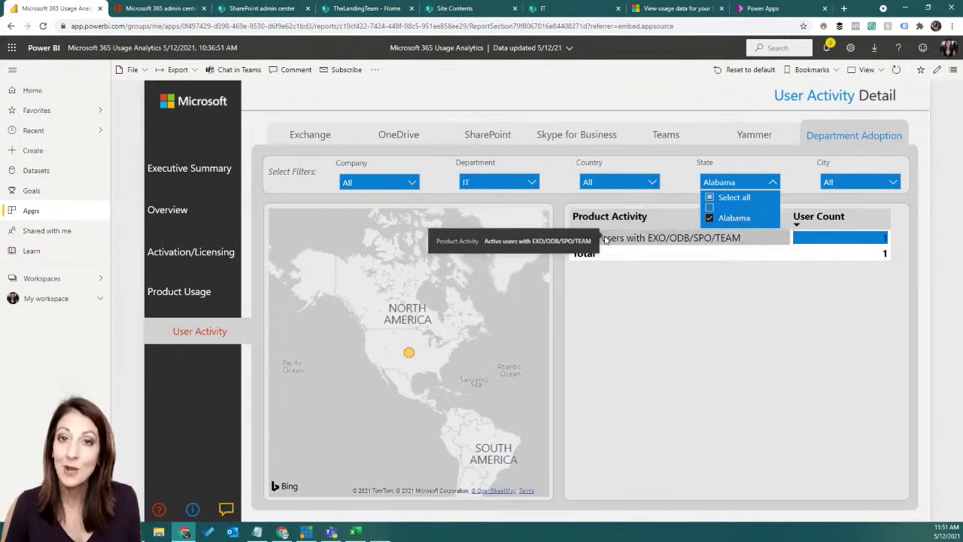
{"action": "left_click", "coordinate": [773, 183]}
{"action": "left_click", "coordinate": [771, 183]}
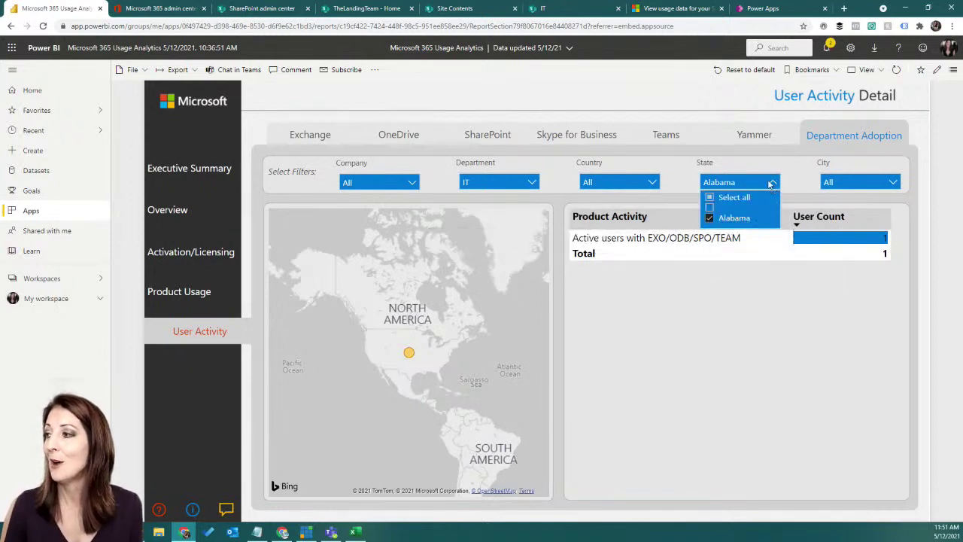
Reset the Department and State filters on the Department Adoption page to All
{"action": "left_click", "coordinate": [710, 218]}
{"action": "left_click", "coordinate": [498, 185]}
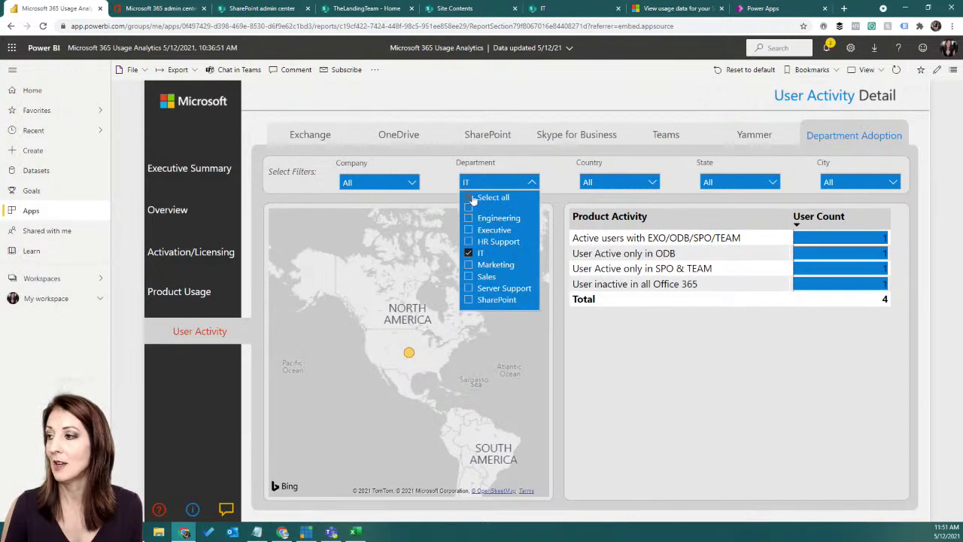
{"action": "left_click", "coordinate": [485, 197]}
{"action": "left_click", "coordinate": [737, 182]}
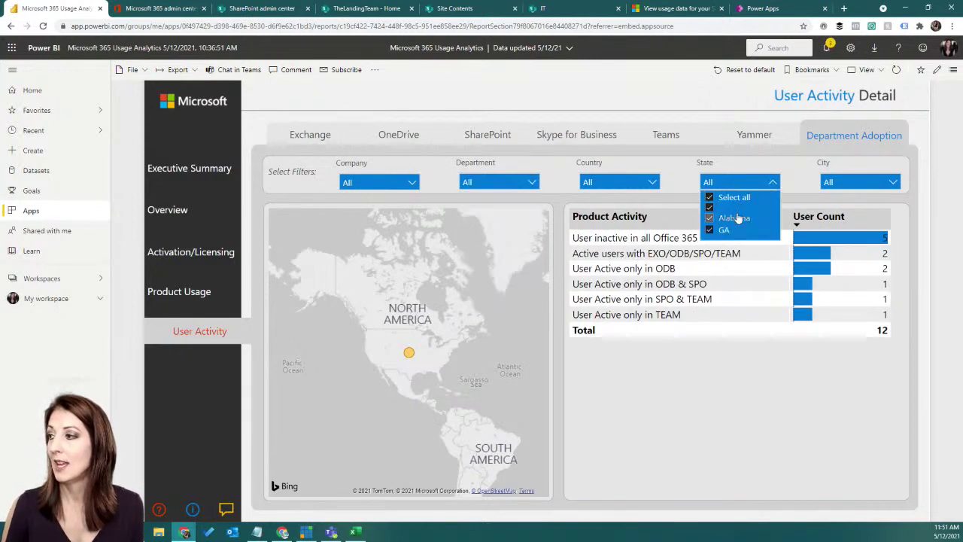
{"action": "left_click", "coordinate": [633, 401]}
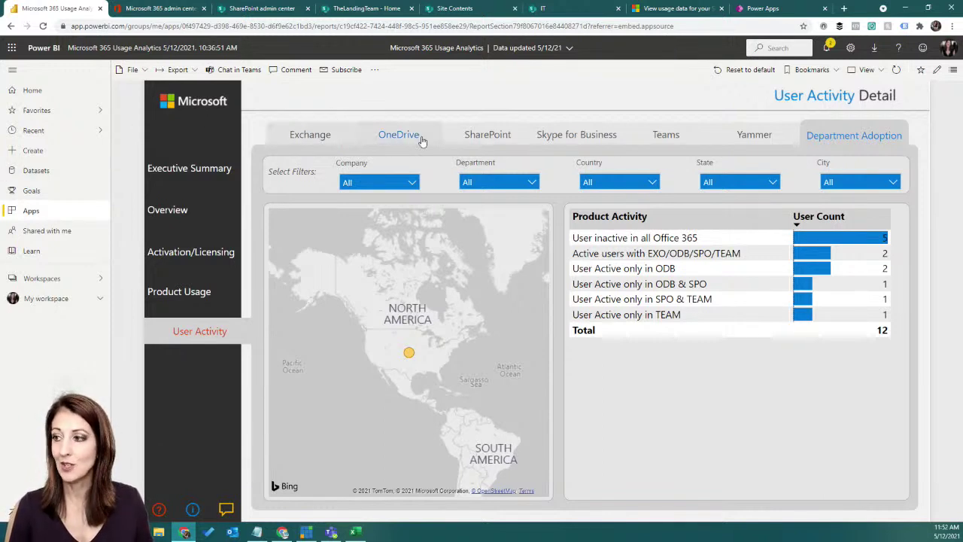
View the Executive Summary, drill into Communication to try its Exchange and Skype product filters, and open the Collaboration overview
{"action": "left_click", "coordinate": [188, 167]}
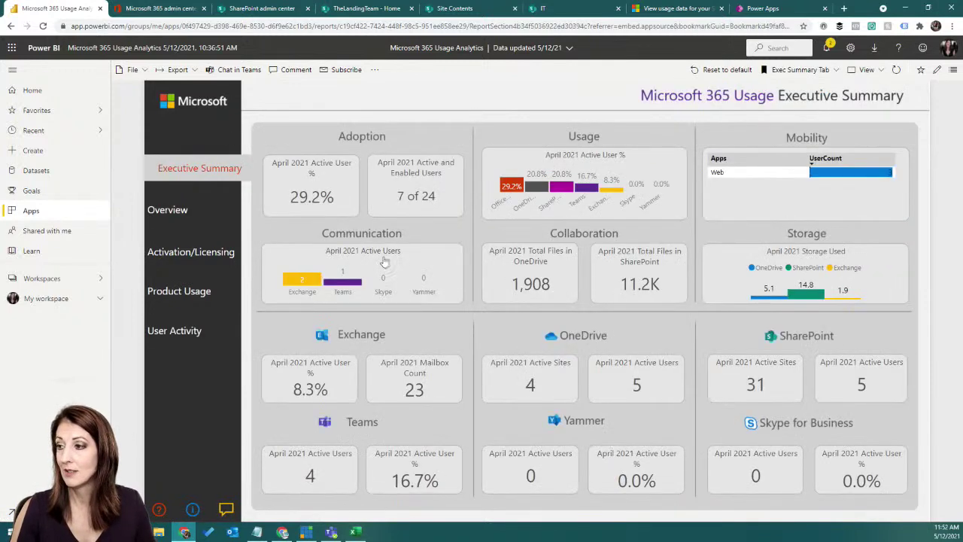
{"action": "left_click", "coordinate": [353, 273]}
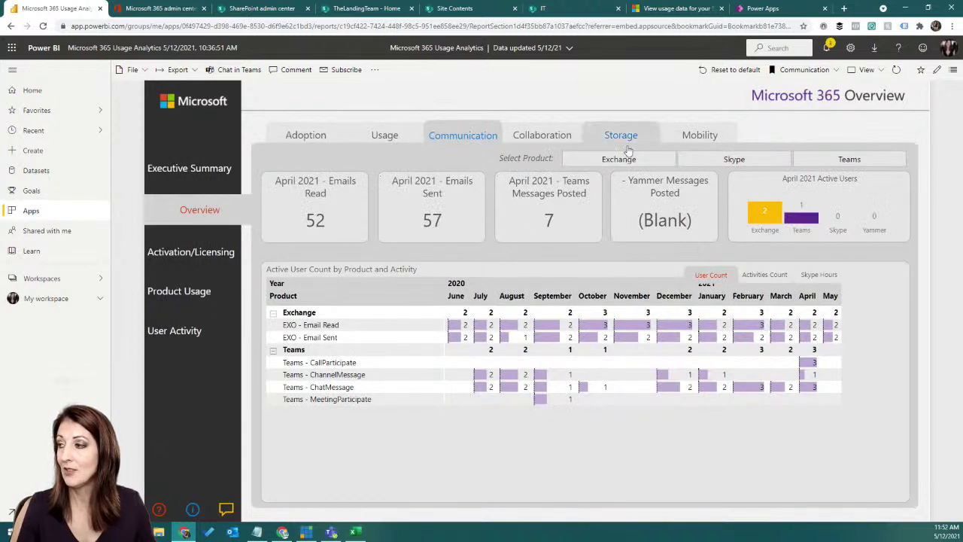
{"action": "left_click", "coordinate": [653, 159]}
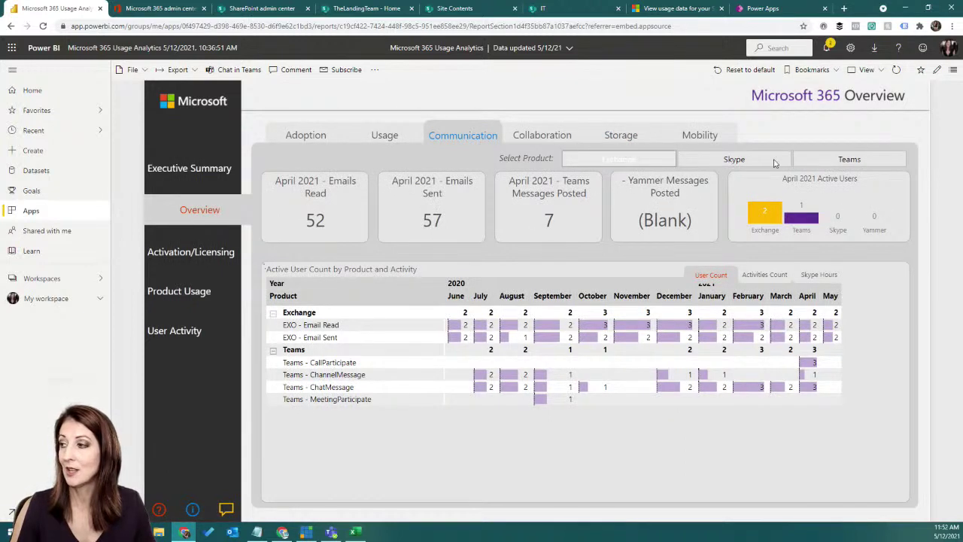
{"action": "left_click", "coordinate": [734, 158]}
{"action": "left_click", "coordinate": [550, 135]}
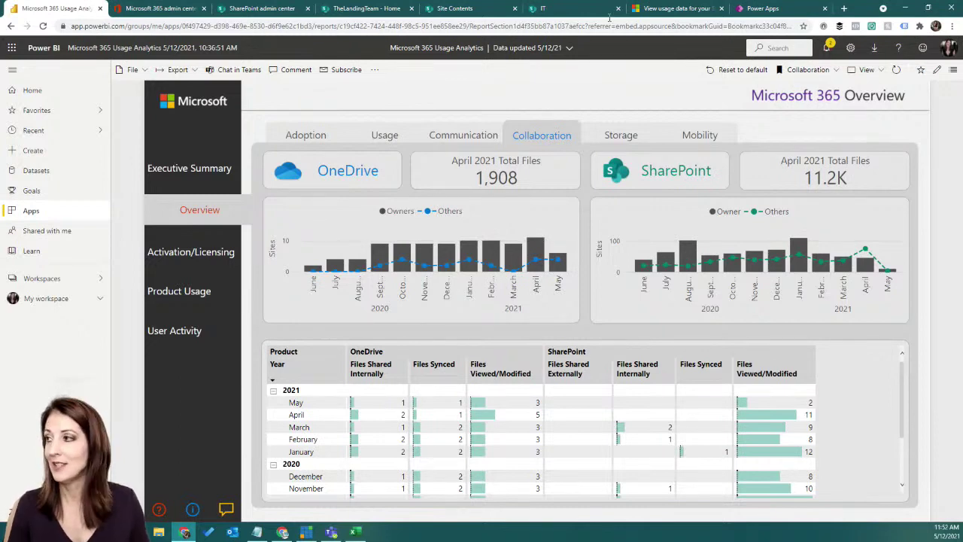
Revisit the Demo App details in Power Apps and return to the Power BI usage report
{"action": "left_click", "coordinate": [761, 9]}
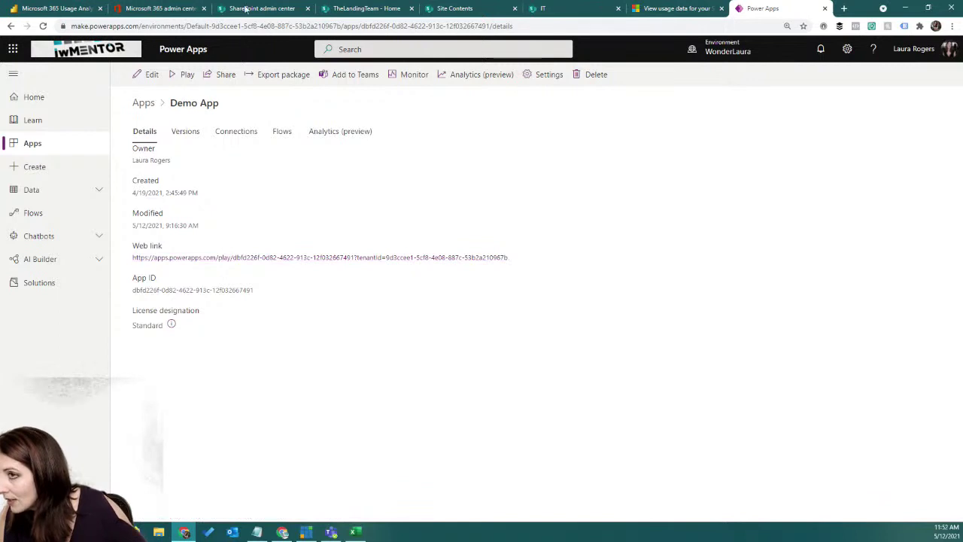
{"action": "left_click", "coordinate": [68, 8]}
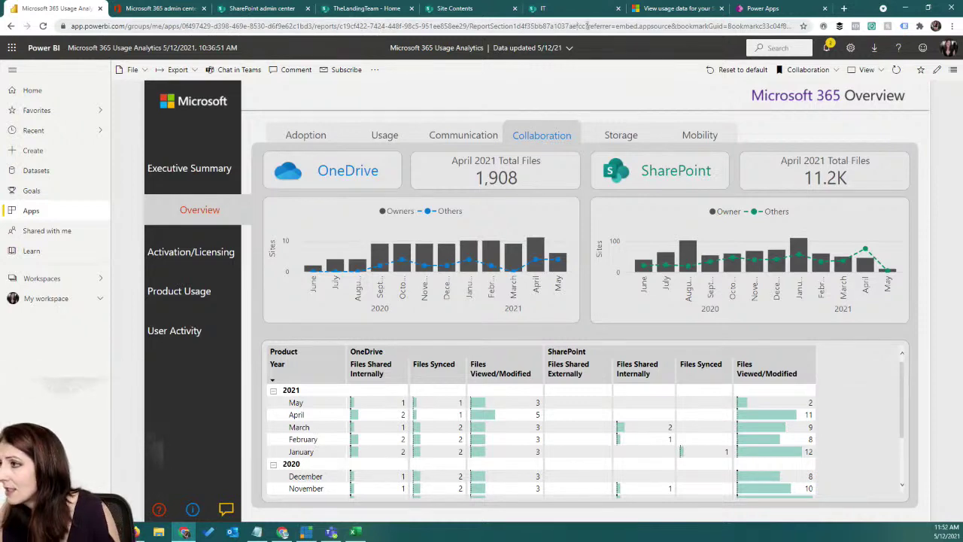
{"action": "left_click", "coordinate": [770, 8]}
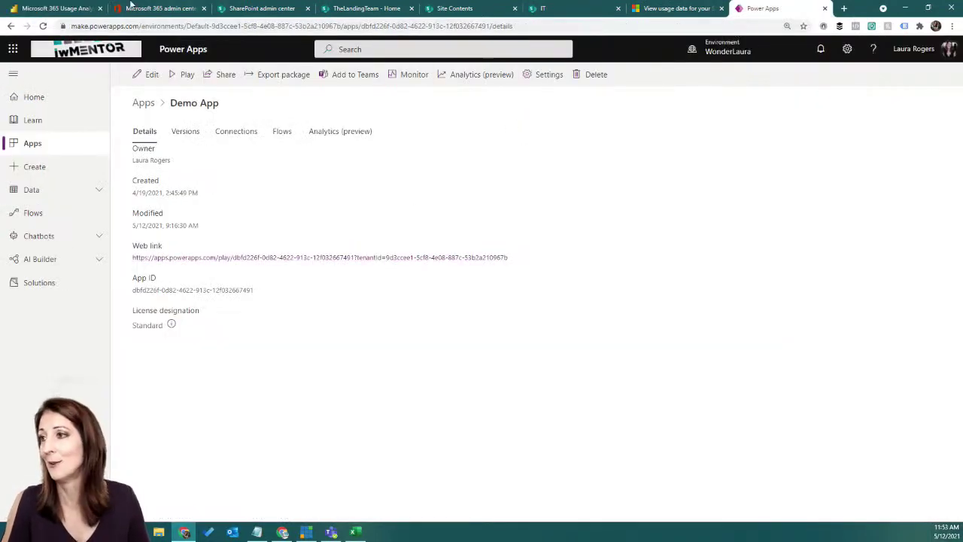
{"action": "left_click", "coordinate": [67, 14]}
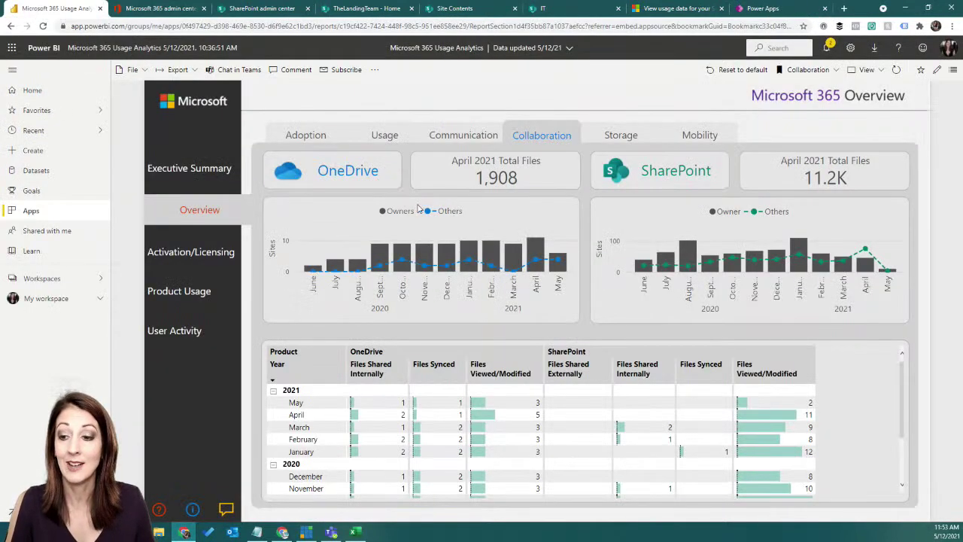
Switch to the Microsoft 365 admin center, open Roles, and browse the full list of Azure AD roles
{"action": "key", "text": "alt+Tab"}
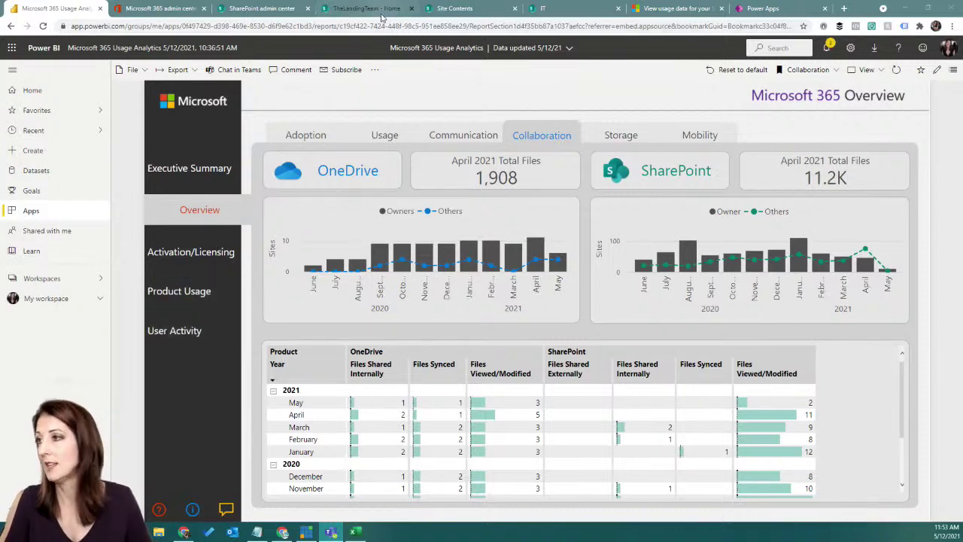
{"action": "left_click", "coordinate": [160, 8]}
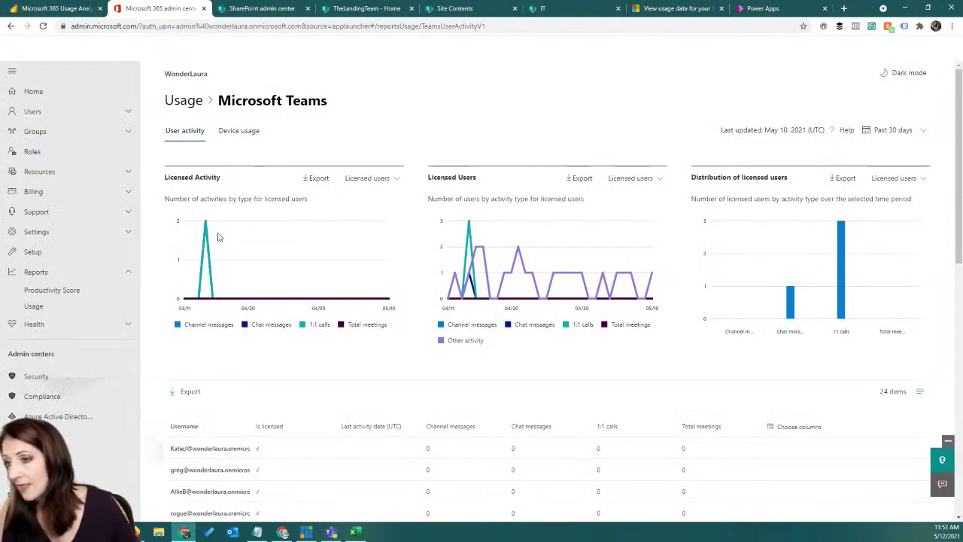
{"action": "left_click", "coordinate": [32, 151]}
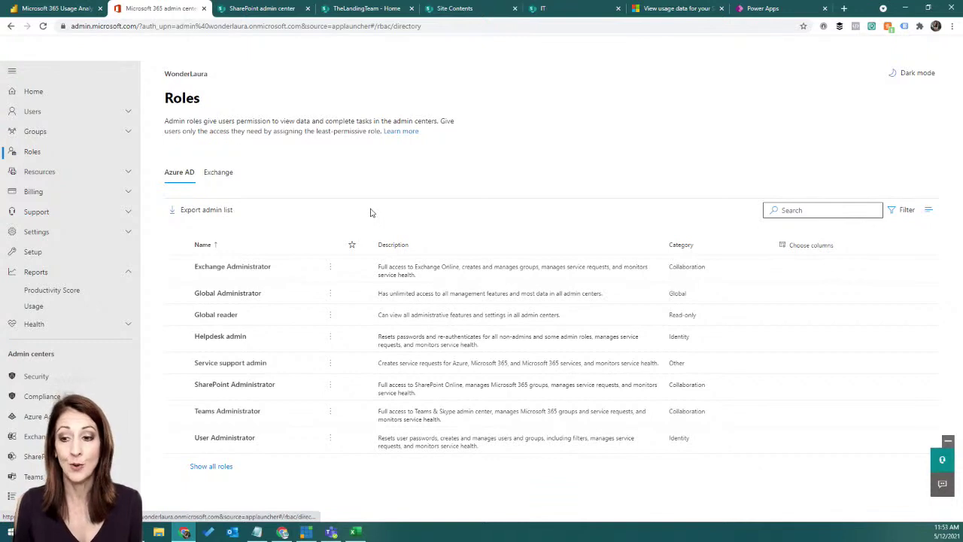
{"action": "left_click", "coordinate": [211, 467]}
{"action": "scroll", "coordinate": [449, 435], "scroll_direction": "down", "scroll_amount": 5}
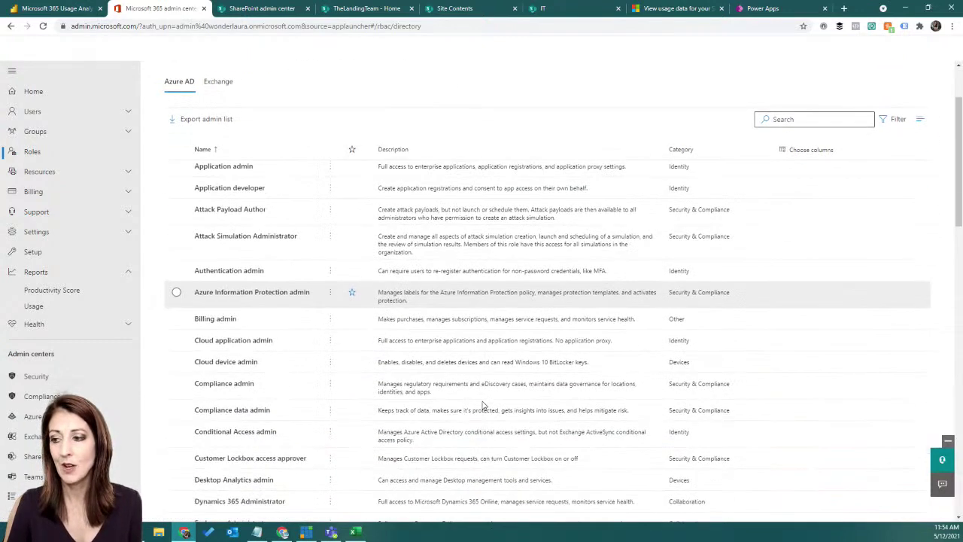
{"action": "scroll", "coordinate": [483, 404], "scroll_direction": "down", "scroll_amount": 8}
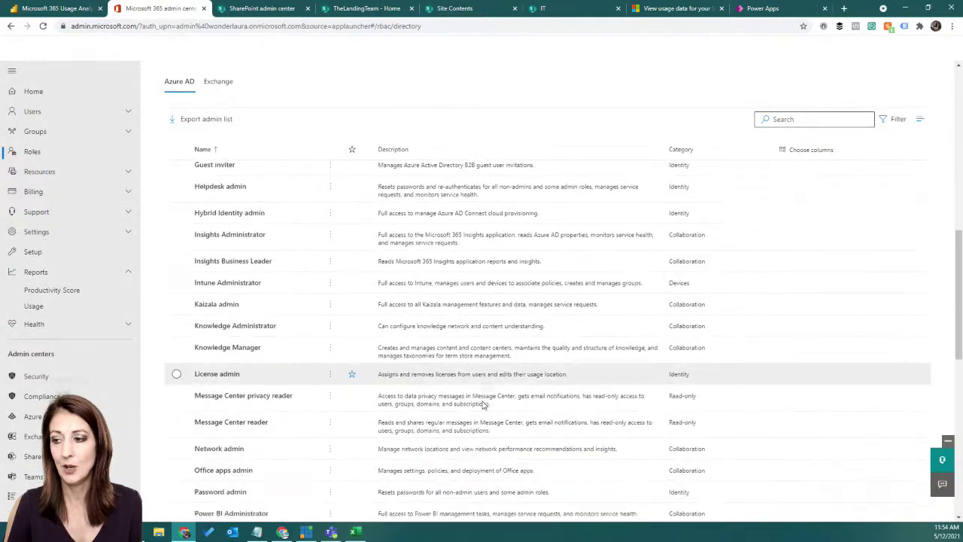
{"action": "scroll", "coordinate": [483, 405], "scroll_direction": "down", "scroll_amount": 3}
Search the Azure AD roles for "report" and review the matching roles from the start of the list
{"action": "left_click", "coordinate": [796, 118]}
{"action": "type", "text": "report"}
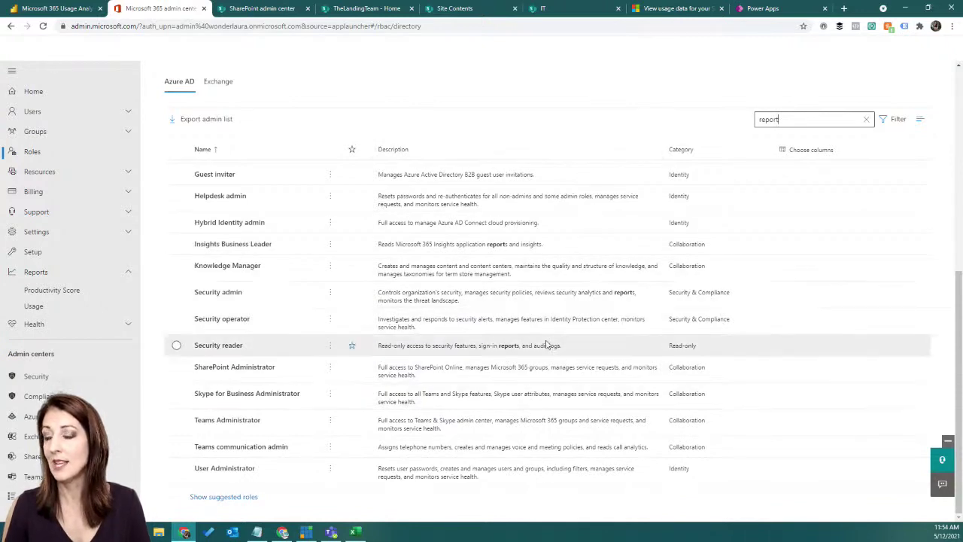
{"action": "scroll", "coordinate": [548, 288], "scroll_direction": "up", "scroll_amount": 5}
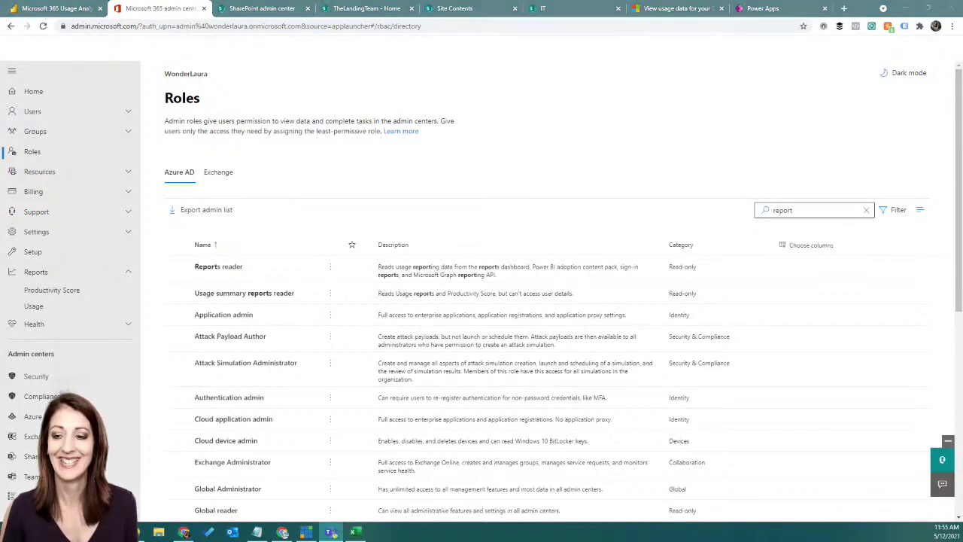
Switch to Excel and close the SiteAnalyticsData_12-May,2021 (1).xlsx workbook without saving changes
{"action": "key", "text": "alt+Tab"}
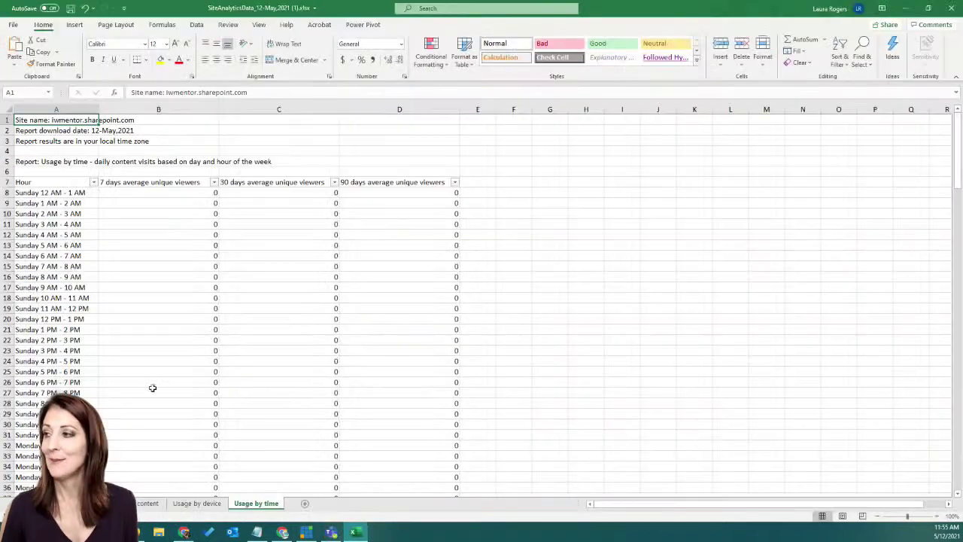
{"action": "left_click", "coordinate": [951, 9]}
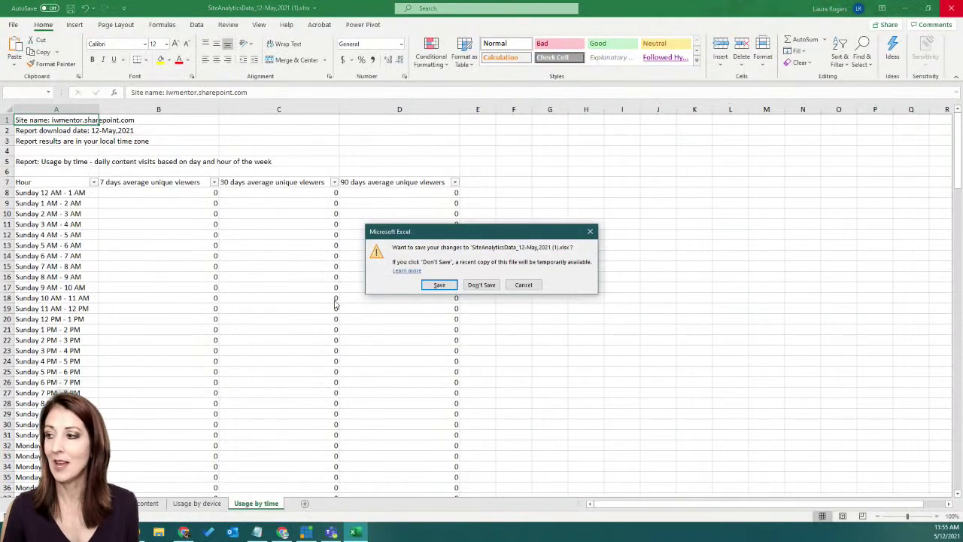
{"action": "left_click", "coordinate": [482, 285]}
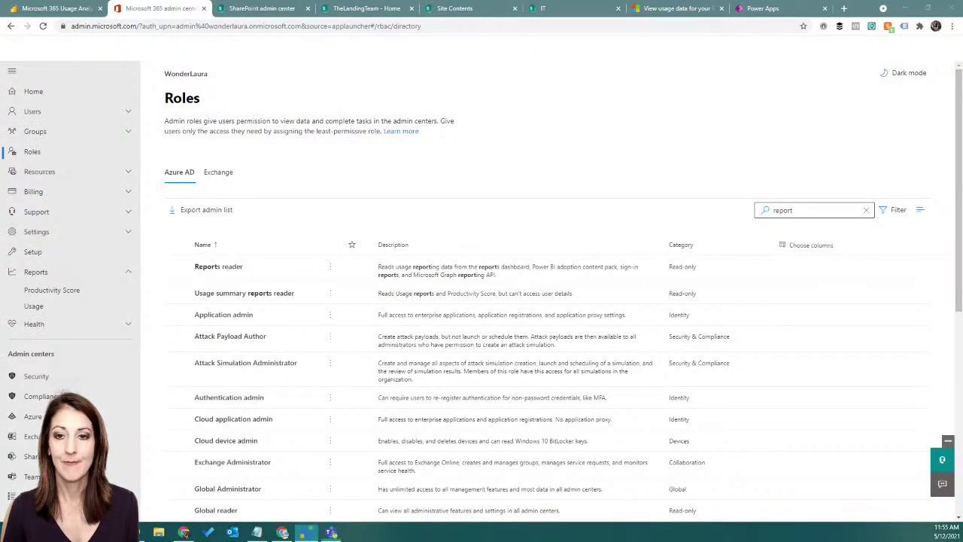